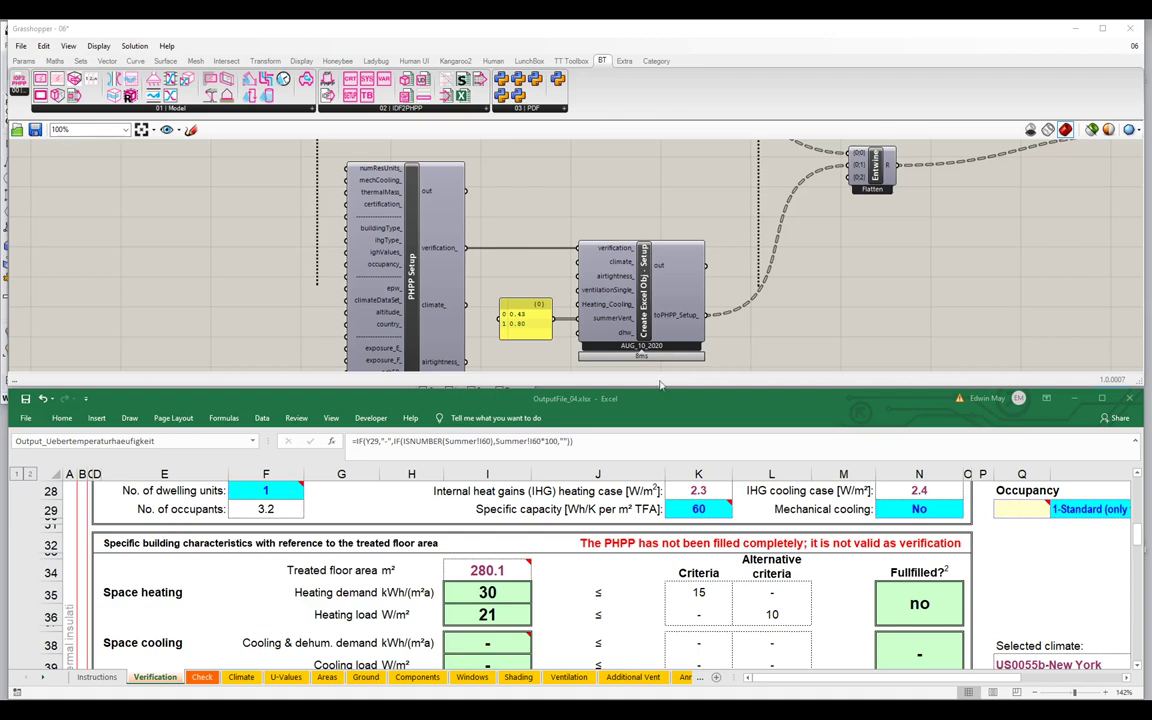
# Maximize the workbook and examine the primary energy and space cooling results and criteria on the Verification sheet.
pyautogui.doubleClick(659, 399)
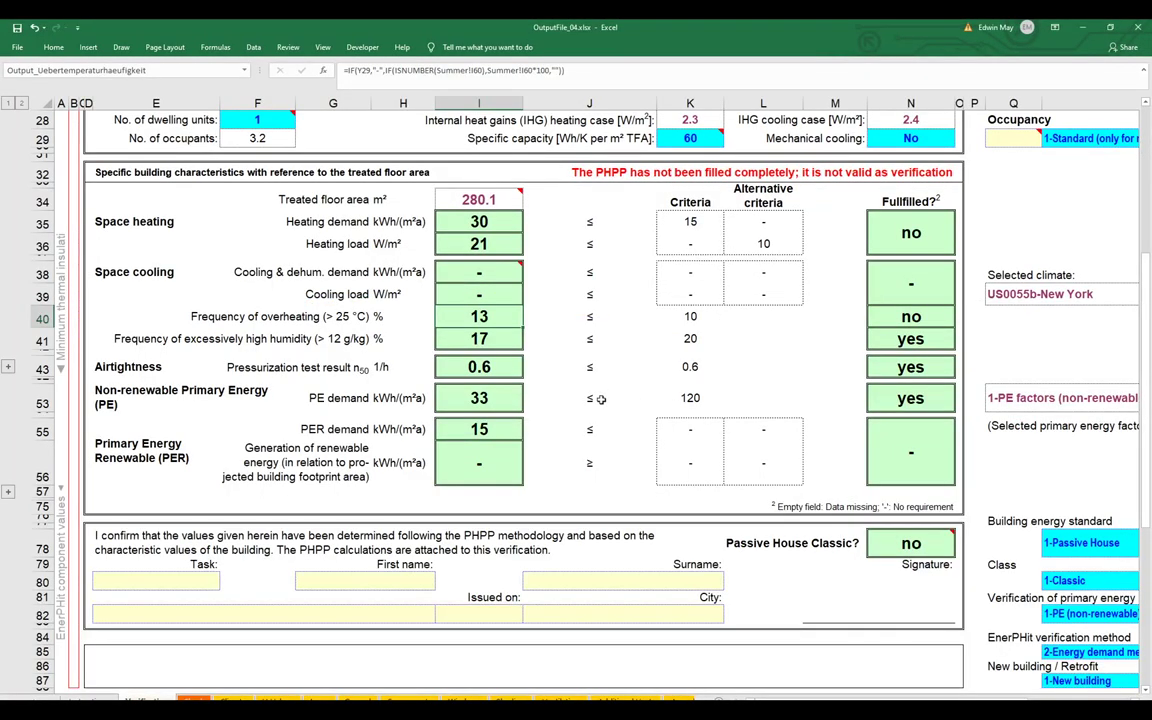
pyautogui.scroll(1, 601, 399)
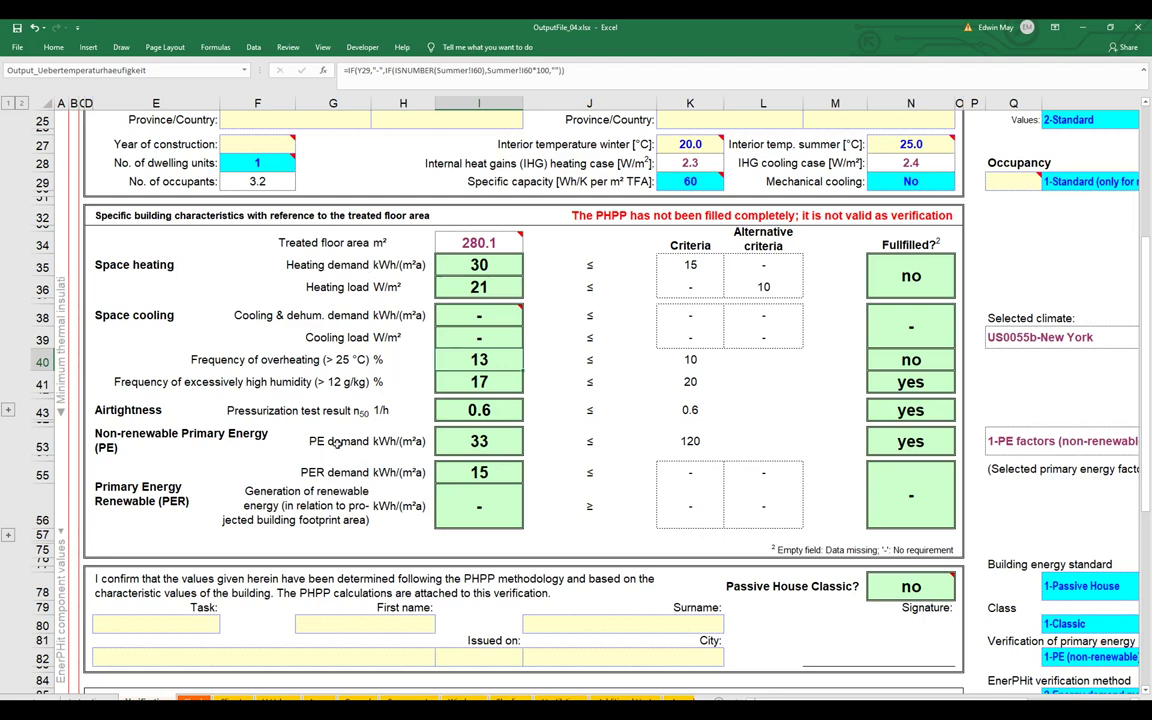
pyautogui.moveTo(302, 441); pyautogui.dragTo(492, 472)
pyautogui.click(554, 432)
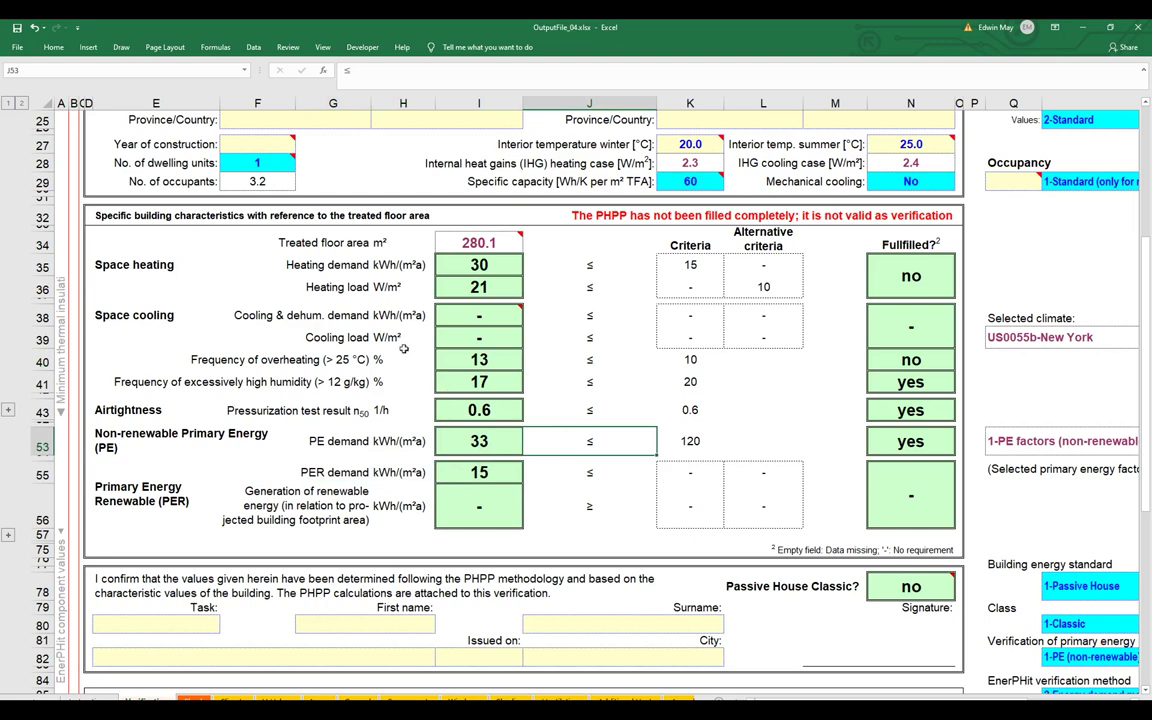
pyautogui.moveTo(254, 313); pyautogui.dragTo(480, 337)
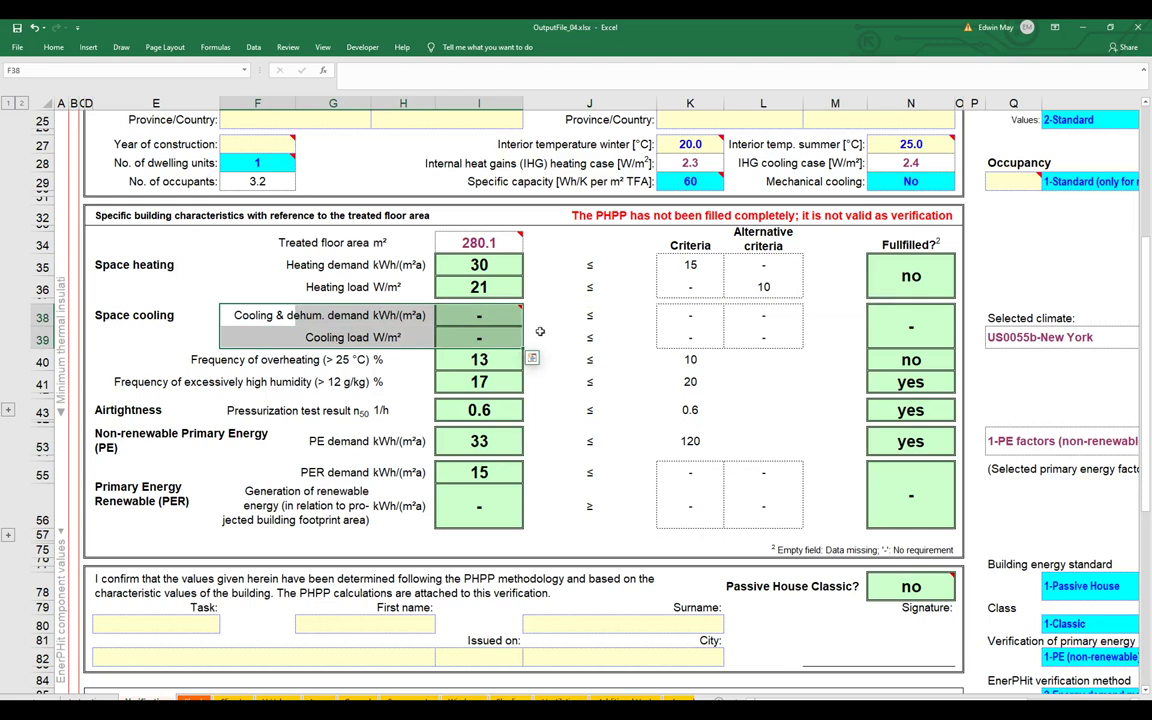
pyautogui.moveTo(689, 315); pyautogui.dragTo(689, 338)
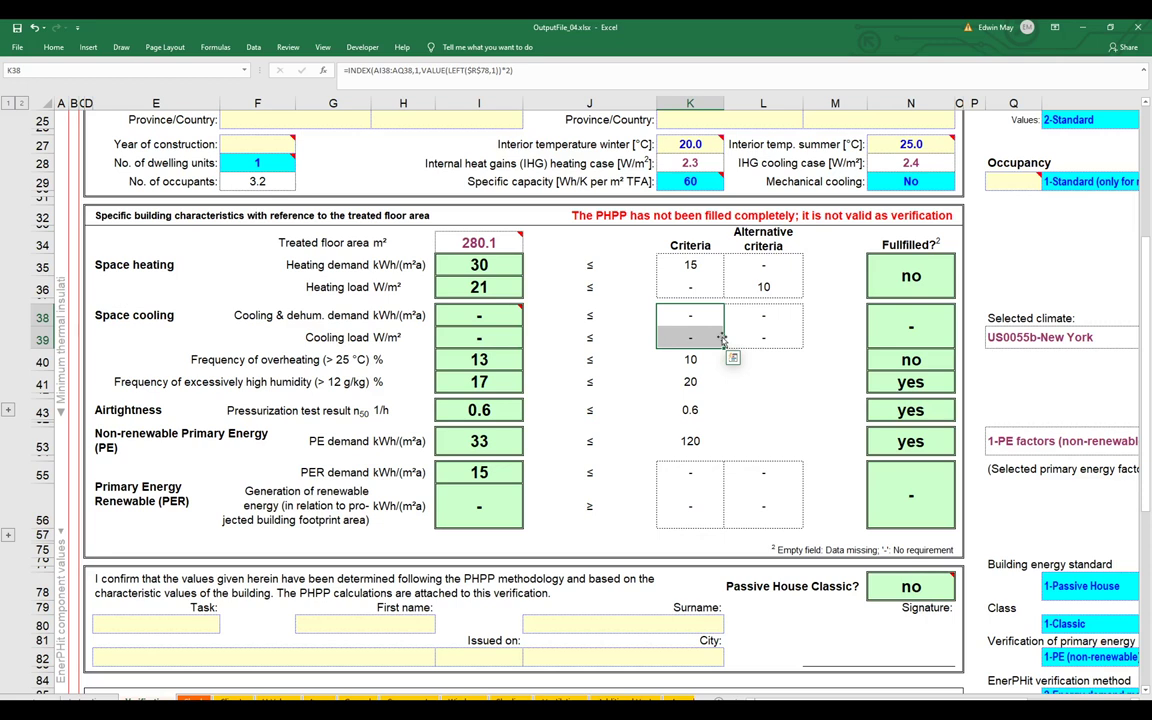
# Inspect the choices available for the Mechanical cooling setting on the Verification sheet.
pyautogui.click(790, 183)
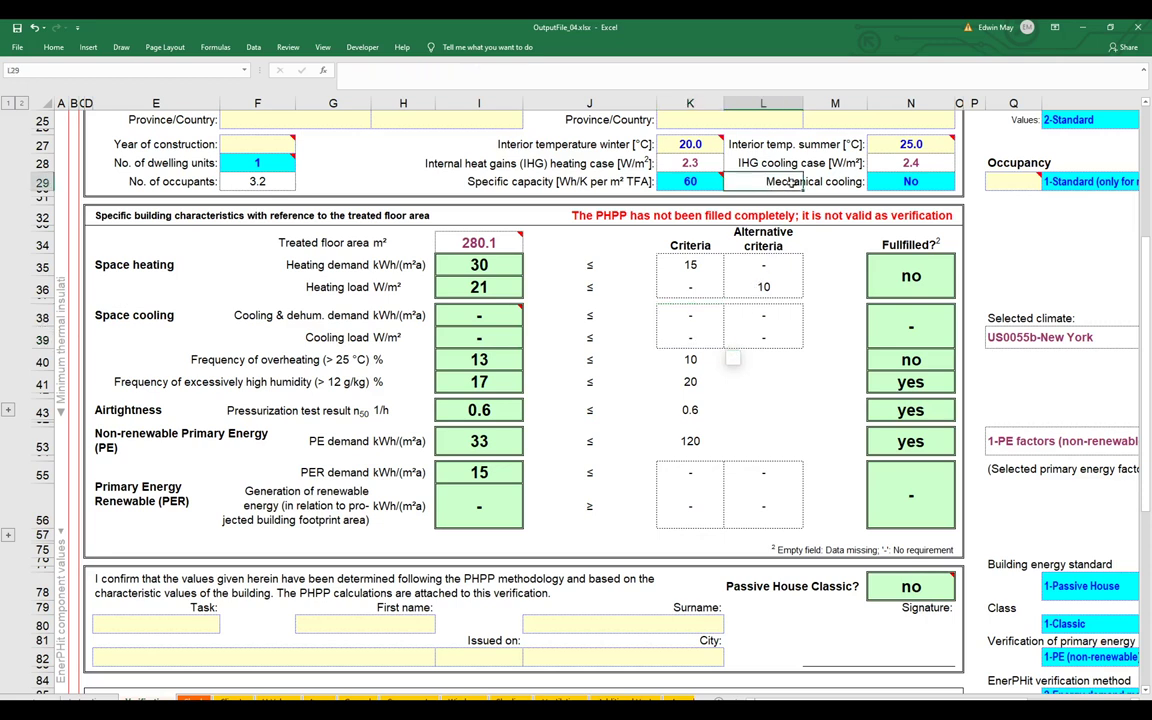
pyautogui.moveTo(790, 183); pyautogui.dragTo(901, 193)
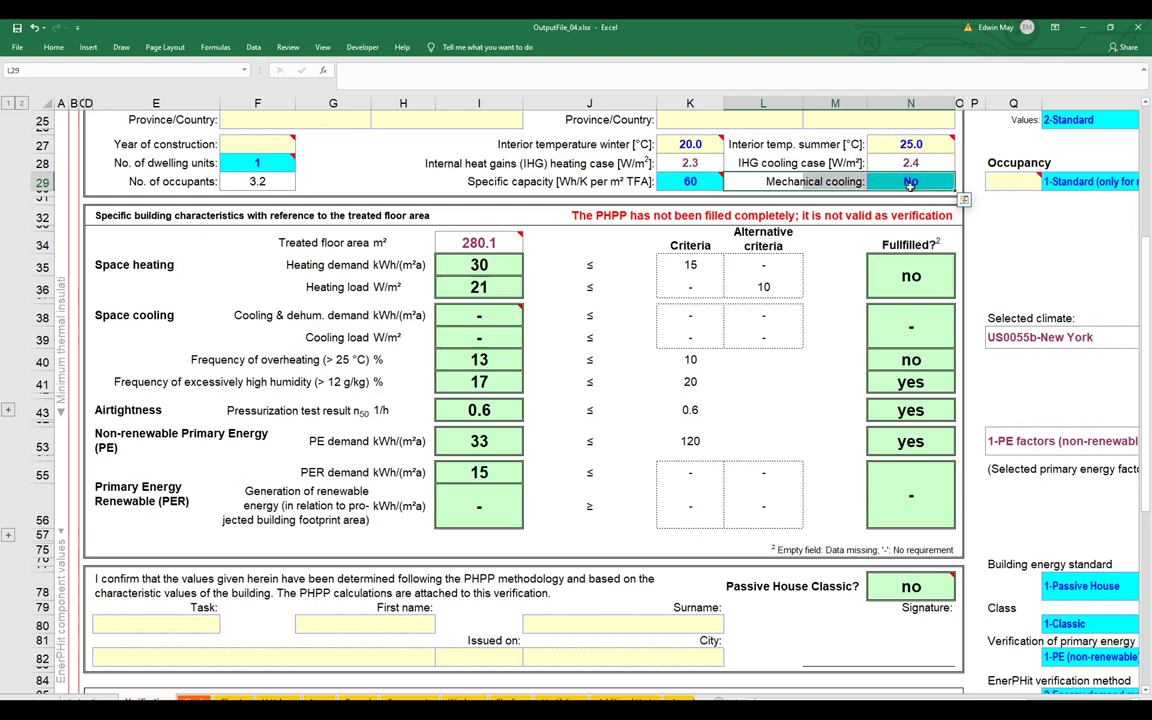
pyautogui.click(875, 181)
pyautogui.hotkey('alt', 'Down')
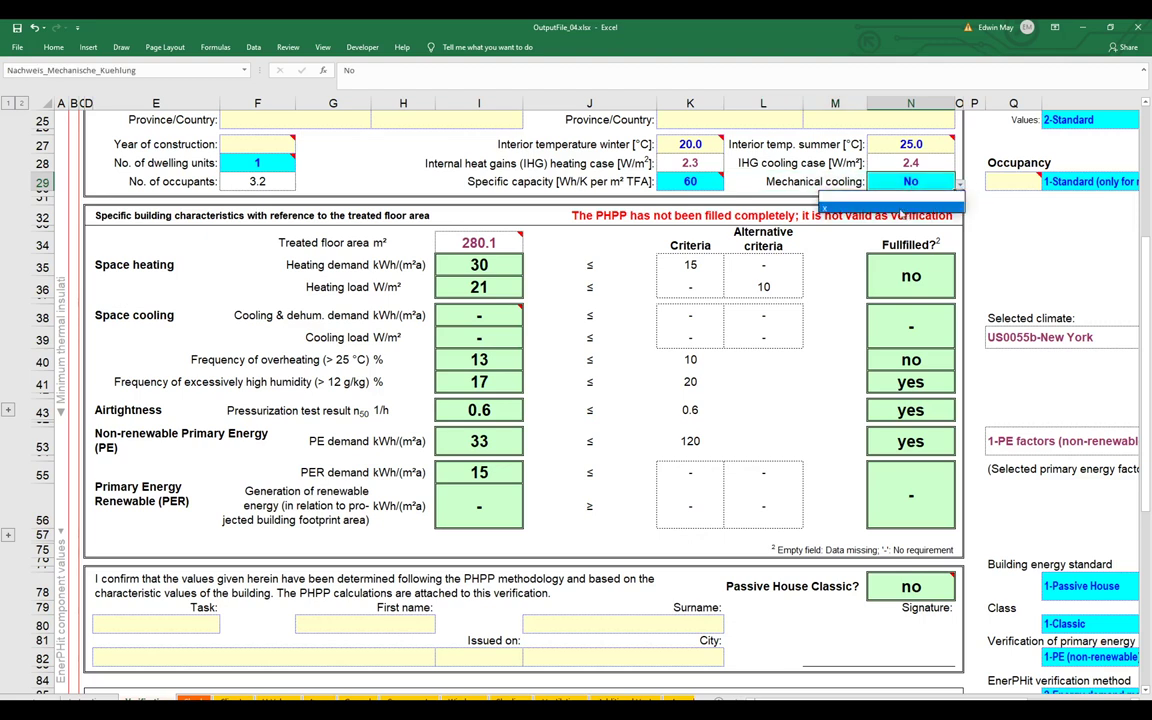
pyautogui.click(826, 208)
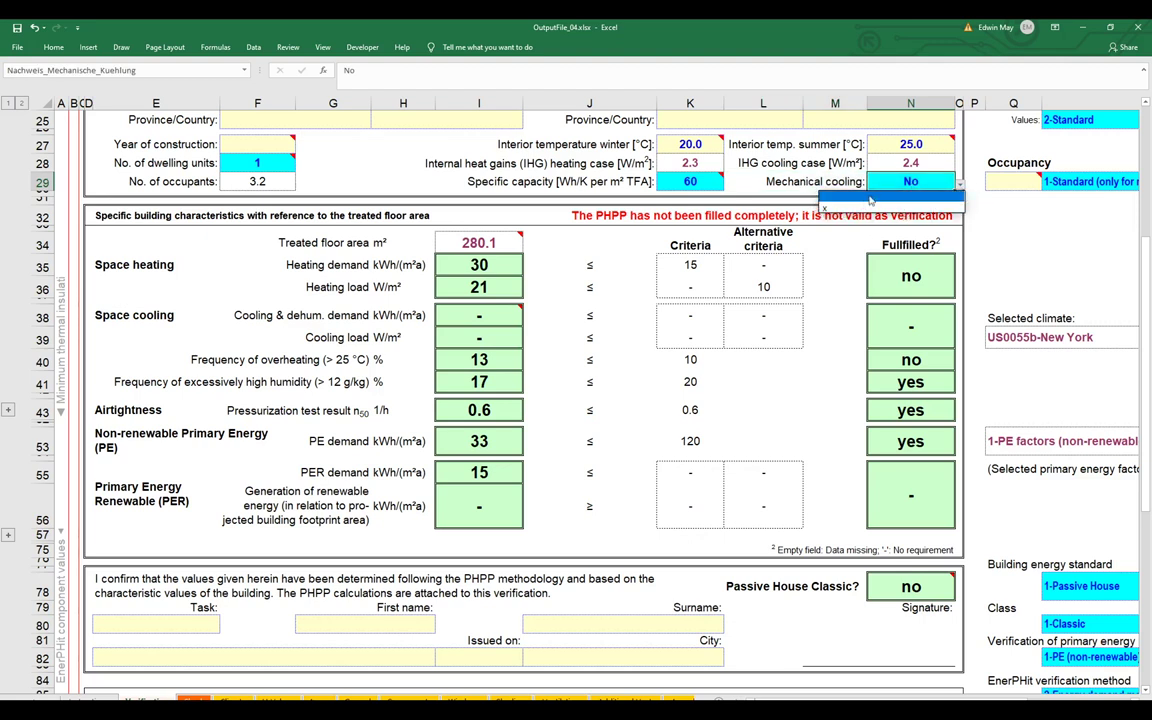
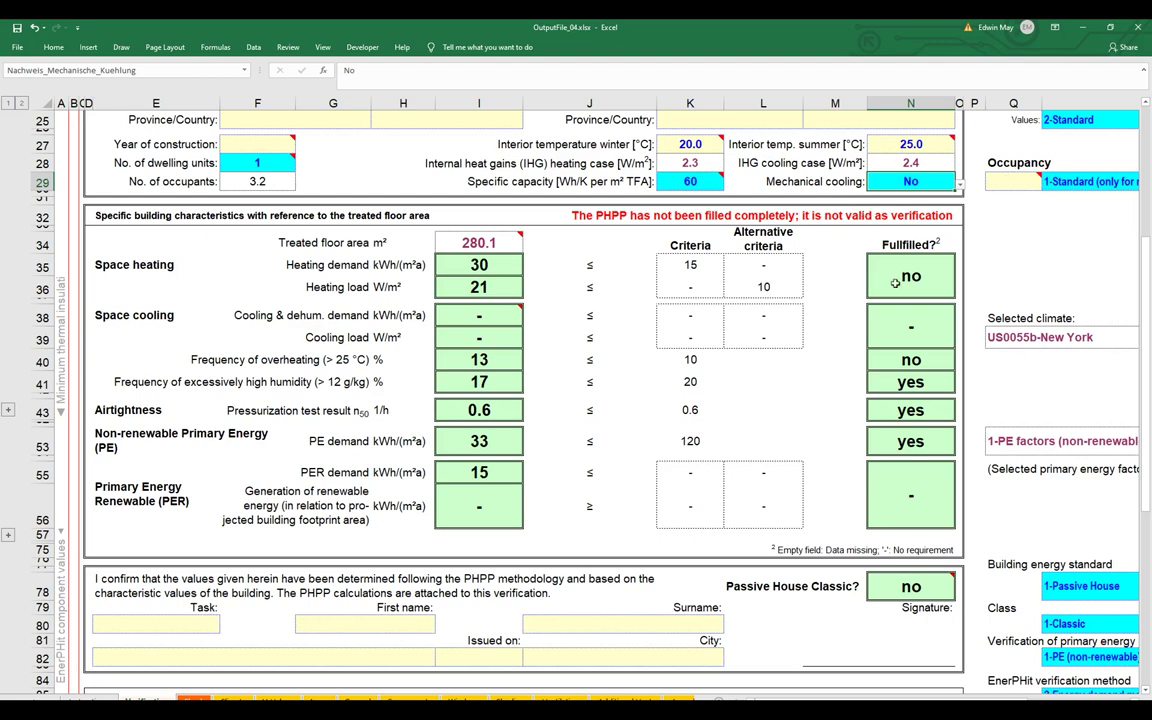
# Open the Cooling units sheet and examine its supply air, recirculation, dehumidification and panel cooling inputs.
pyautogui.hscroll(5, 400, 700)
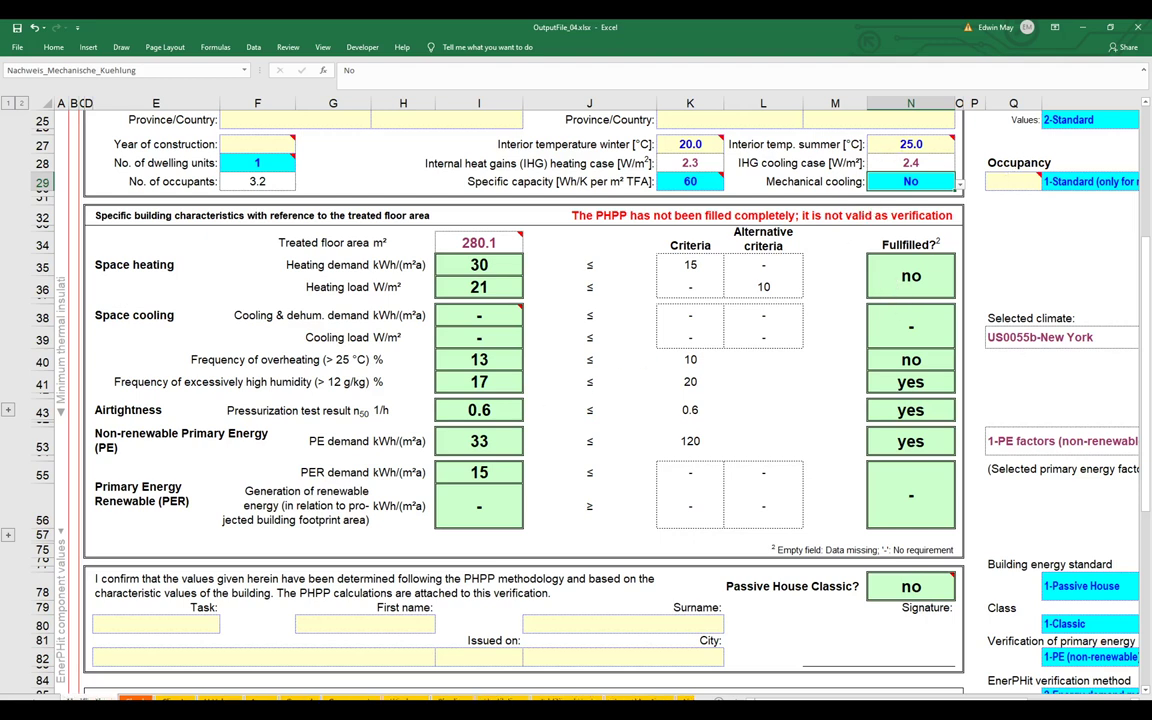
pyautogui.hscroll(3, 400, 700)
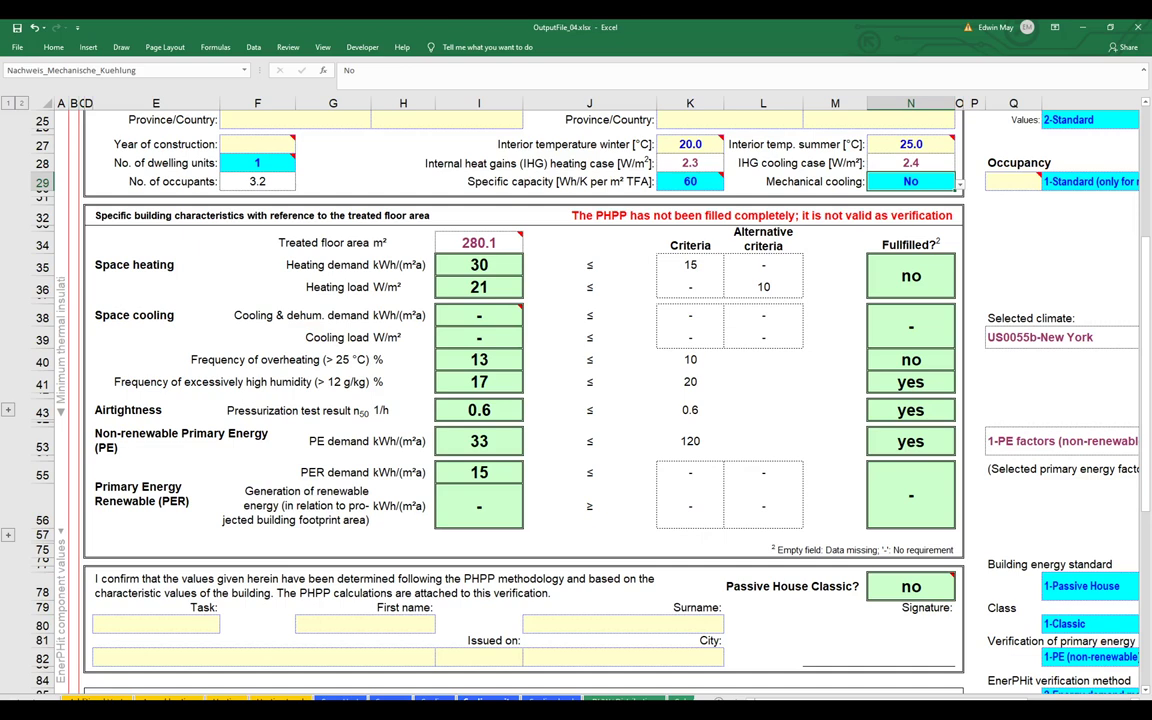
pyautogui.click(540, 699)
pyautogui.scroll(3, 192, 500)
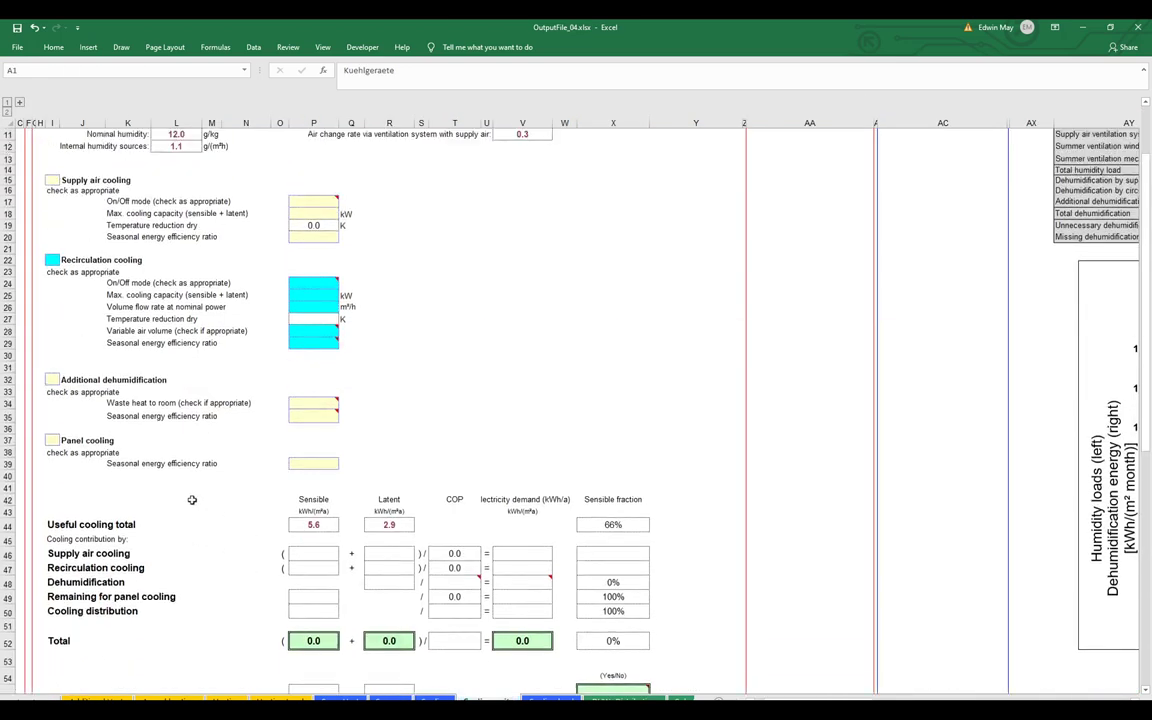
pyautogui.scroll(1, 190, 445)
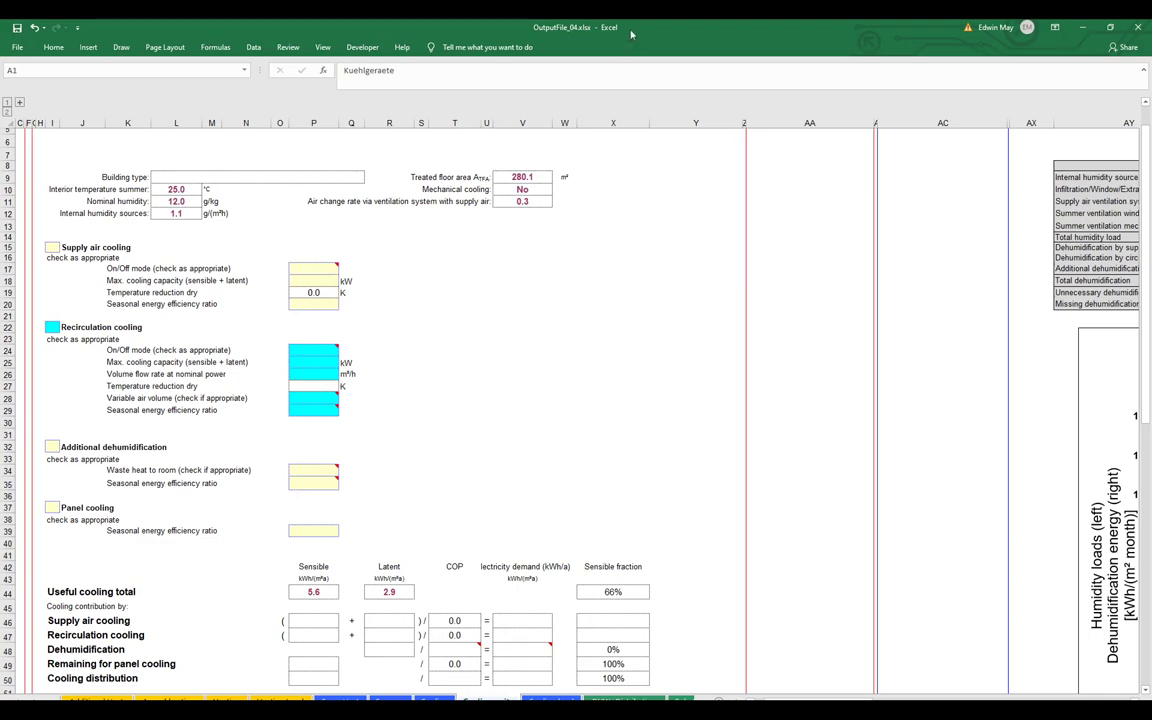
# Restore the workbook window, switch to Grasshopper and shift the PHPP Setup component slightly closer to Create Excel Obj - Setup.
pyautogui.doubleClick(569, 28)
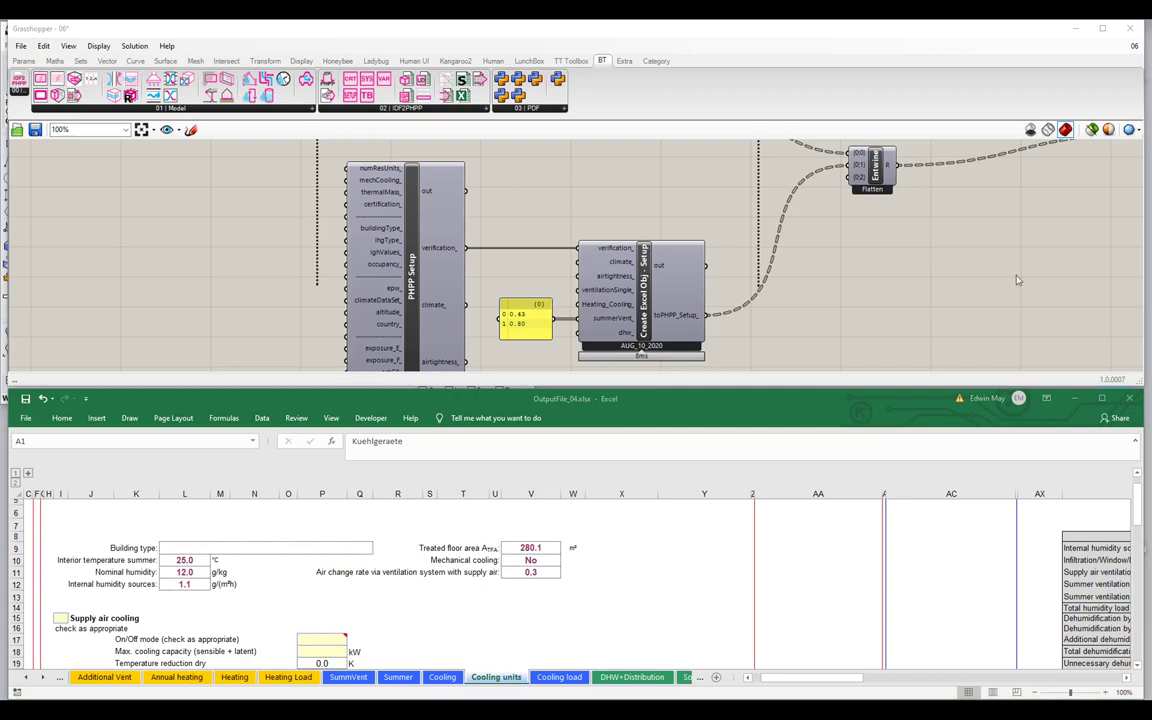
pyautogui.click(547, 382)
pyautogui.moveTo(547, 382); pyautogui.dragTo(498, 558)
pyautogui.moveTo(575, 397); pyautogui.dragTo(560, 499)
pyautogui.moveTo(545, 309); pyautogui.dragTo(554, 336)
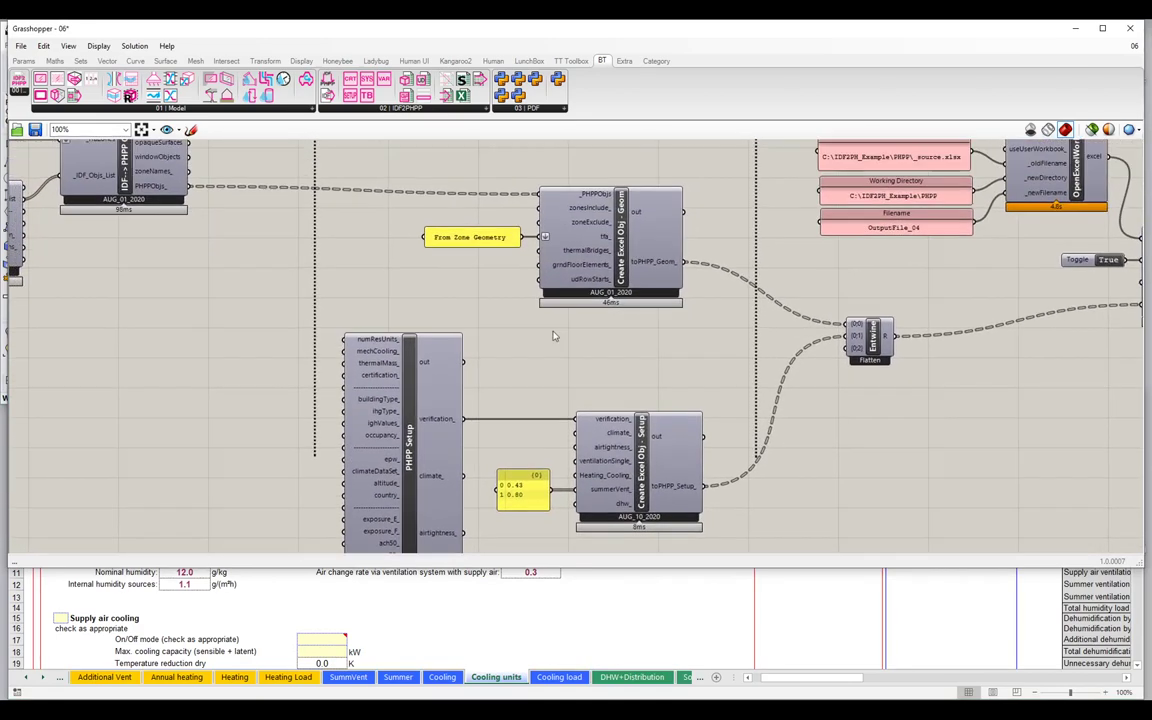
pyautogui.scroll(-4, 554, 336)
pyautogui.scroll(3, 540, 330)
pyautogui.scroll(-1, 525, 322)
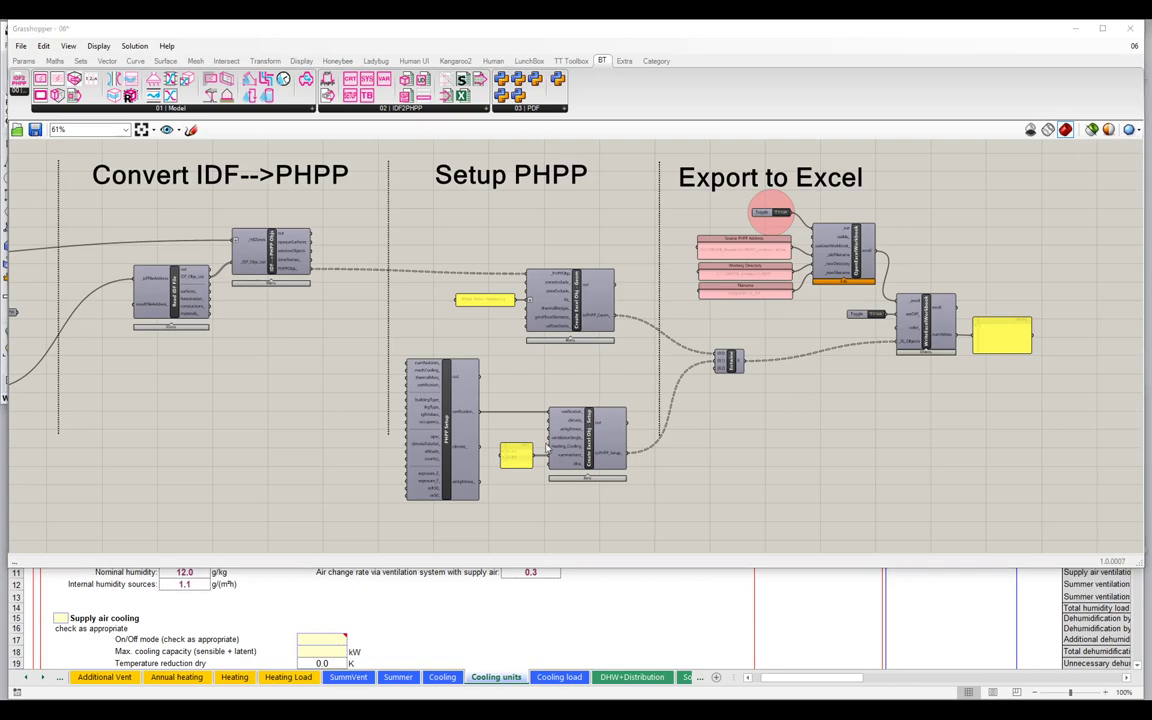
pyautogui.scroll(3, 502, 474)
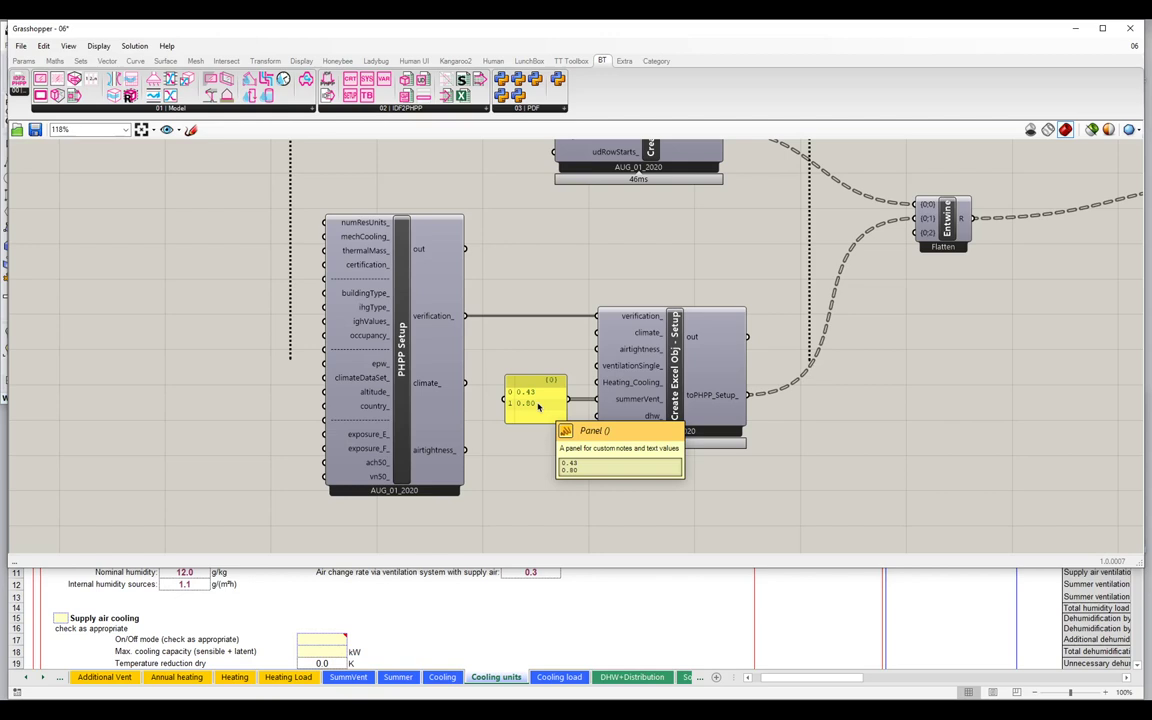
pyautogui.moveTo(406, 342)
pyautogui.mouseDown()
pyautogui.moveTo(410, 324)
pyautogui.moveTo(422, 340)
pyautogui.mouseUp()
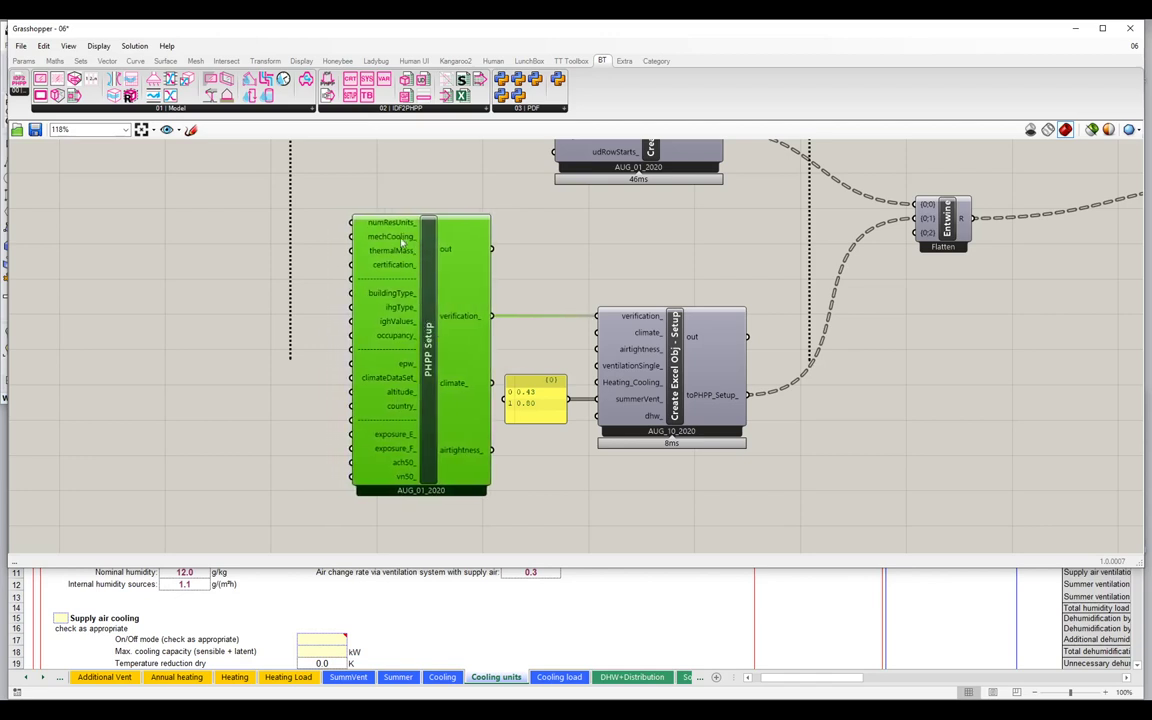
# Add a panel showing the verification_ output of PHPP Setup and widen it to fit the full text.
pyautogui.doubleClick(566, 245)
pyautogui.write('panel')
pyautogui.press('Return')
pyautogui.moveTo(509, 241); pyautogui.dragTo(491, 316)
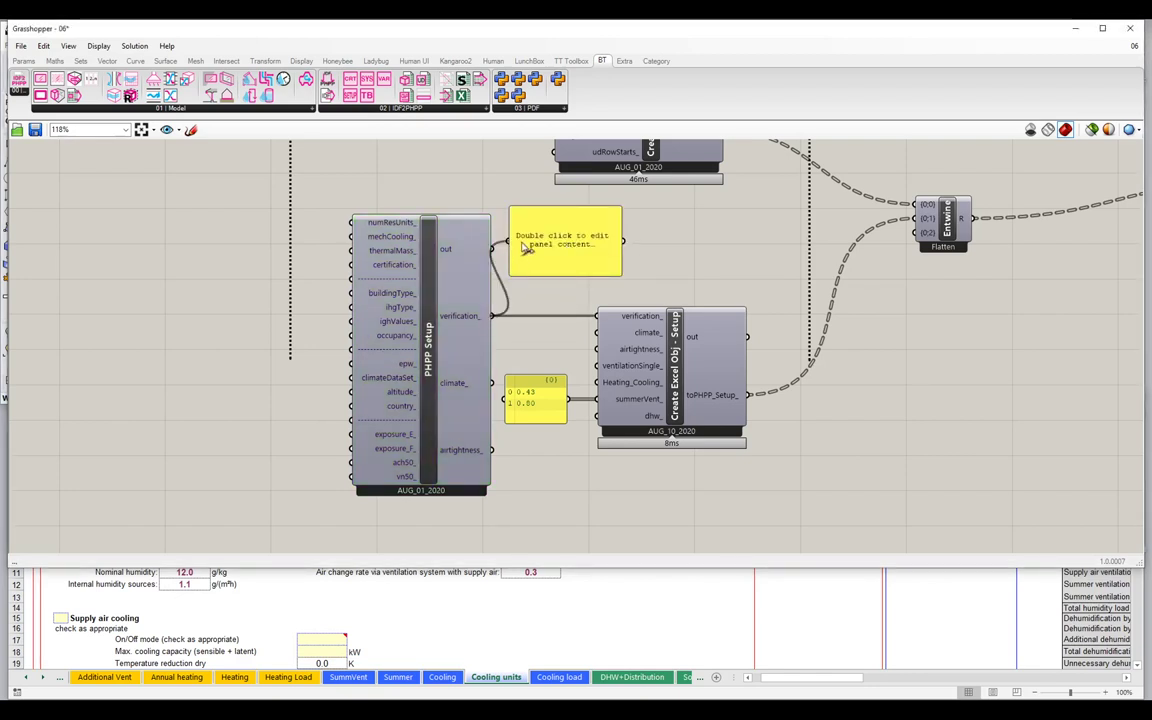
pyautogui.moveTo(526, 248); pyautogui.dragTo(548, 250)
pyautogui.moveTo(648, 275); pyautogui.dragTo(895, 296)
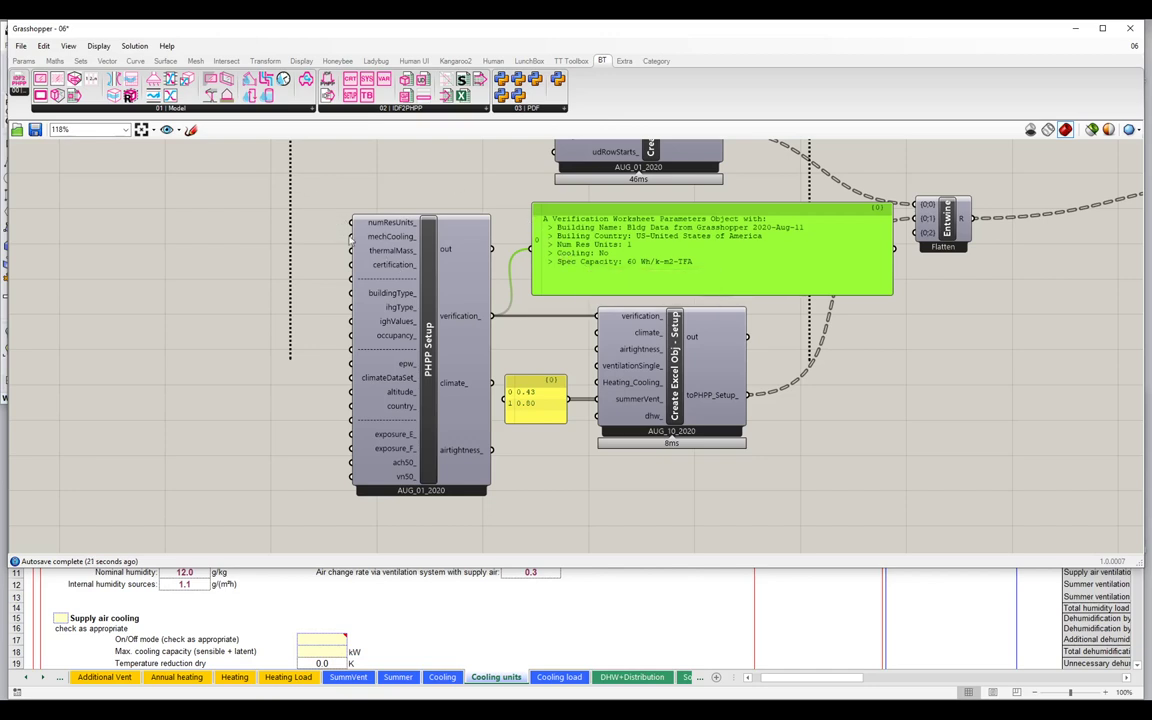
# Add a panel containing x and connect it to the mechCooling_ input of PHPP Setup.
pyautogui.doubleClick(300, 230)
pyautogui.write('panel')
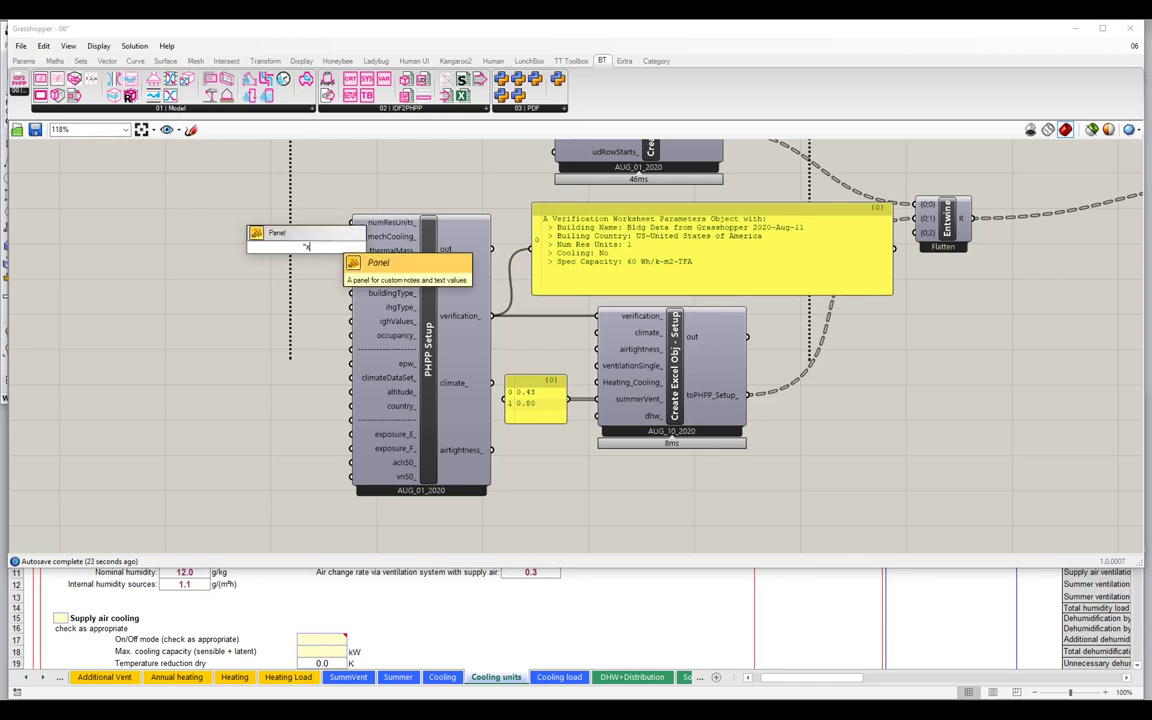
pyautogui.press('Return')
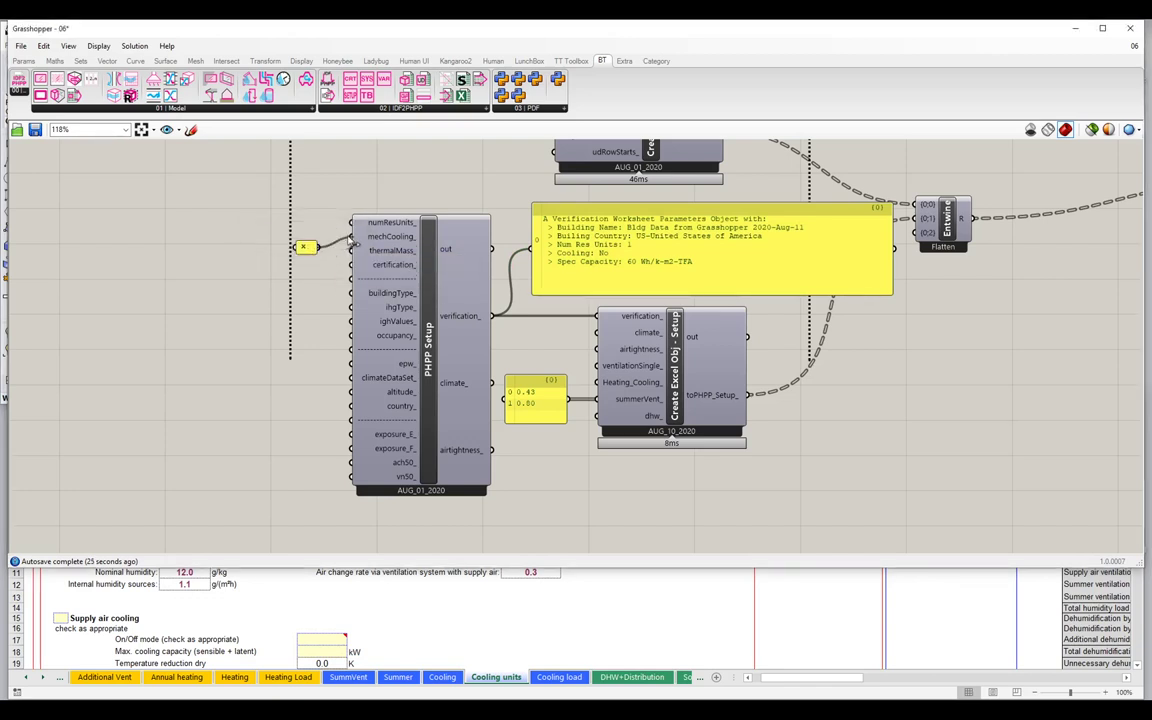
pyautogui.moveTo(318, 247)
pyautogui.mouseDown()
pyautogui.moveTo(350, 236)
pyautogui.moveTo(326, 239)
pyautogui.mouseUp()
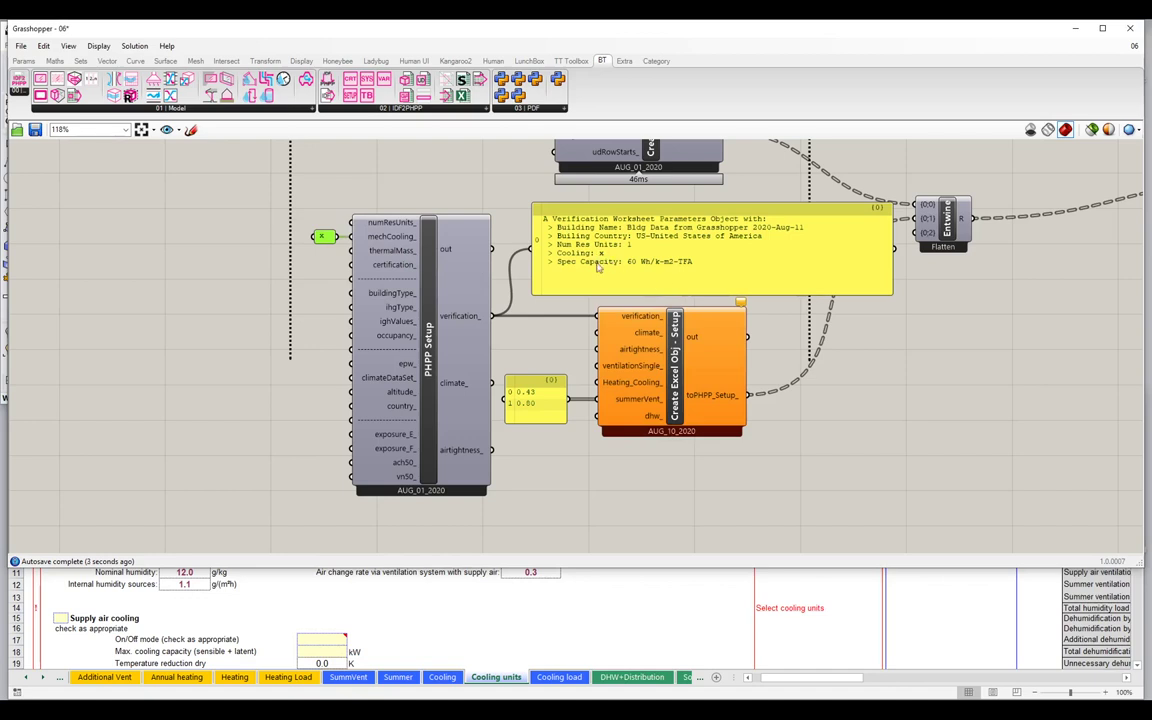
# Switch to the Excel workbook and examine the Mechanical cooling entry and space cooling results on the Verification sheet.
pyautogui.click(178, 663)
pyautogui.click(28, 678)
pyautogui.click(28, 678)
pyautogui.click(28, 678)
pyautogui.click(28, 678)
pyautogui.click(97, 677)
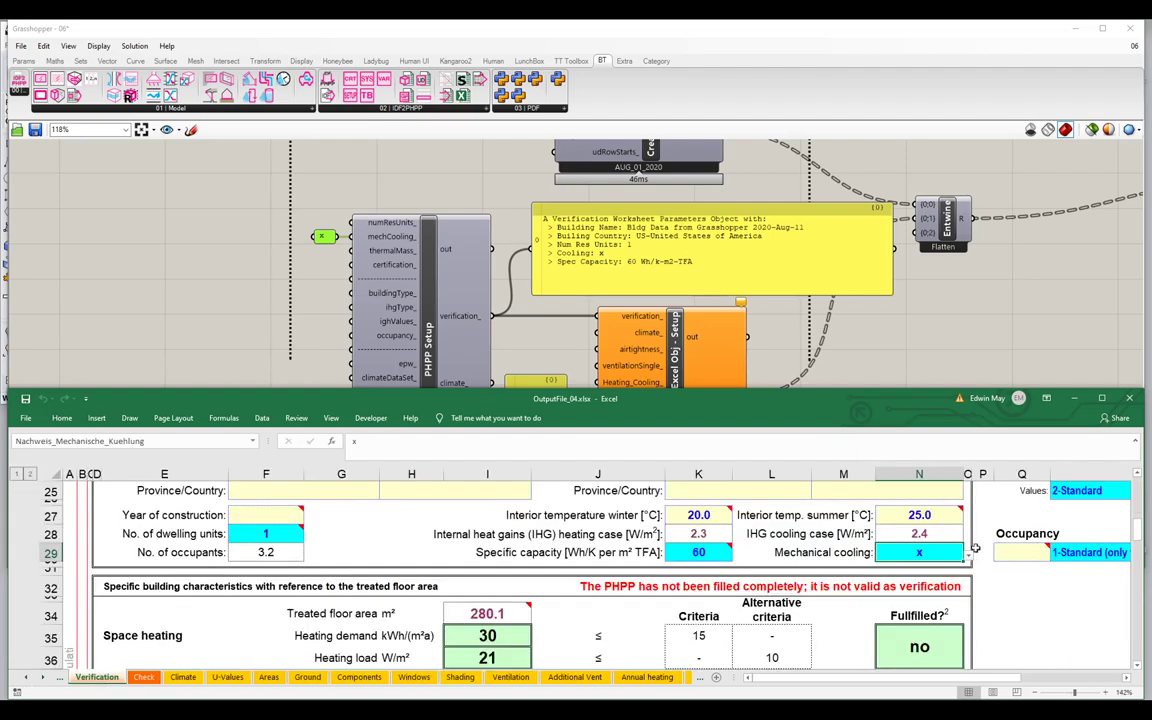
pyautogui.moveTo(767, 389); pyautogui.dragTo(765, 352)
pyautogui.moveTo(853, 302); pyautogui.dragTo(945, 166)
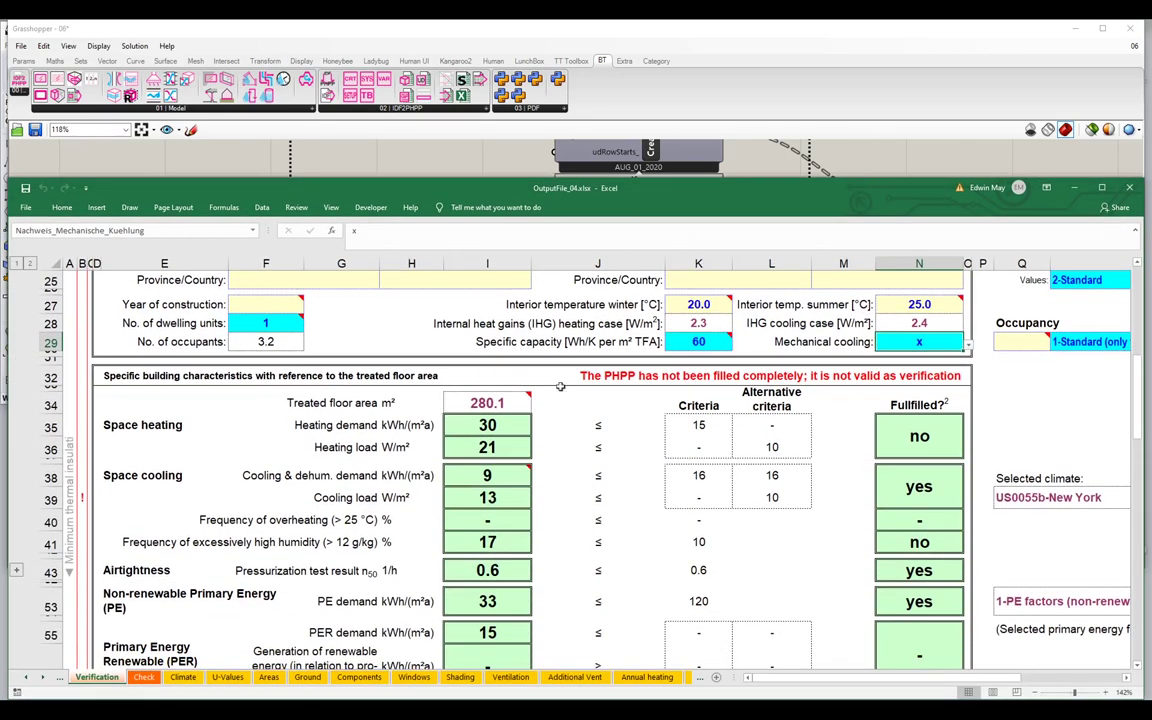
pyautogui.moveTo(300, 475); pyautogui.dragTo(488, 495)
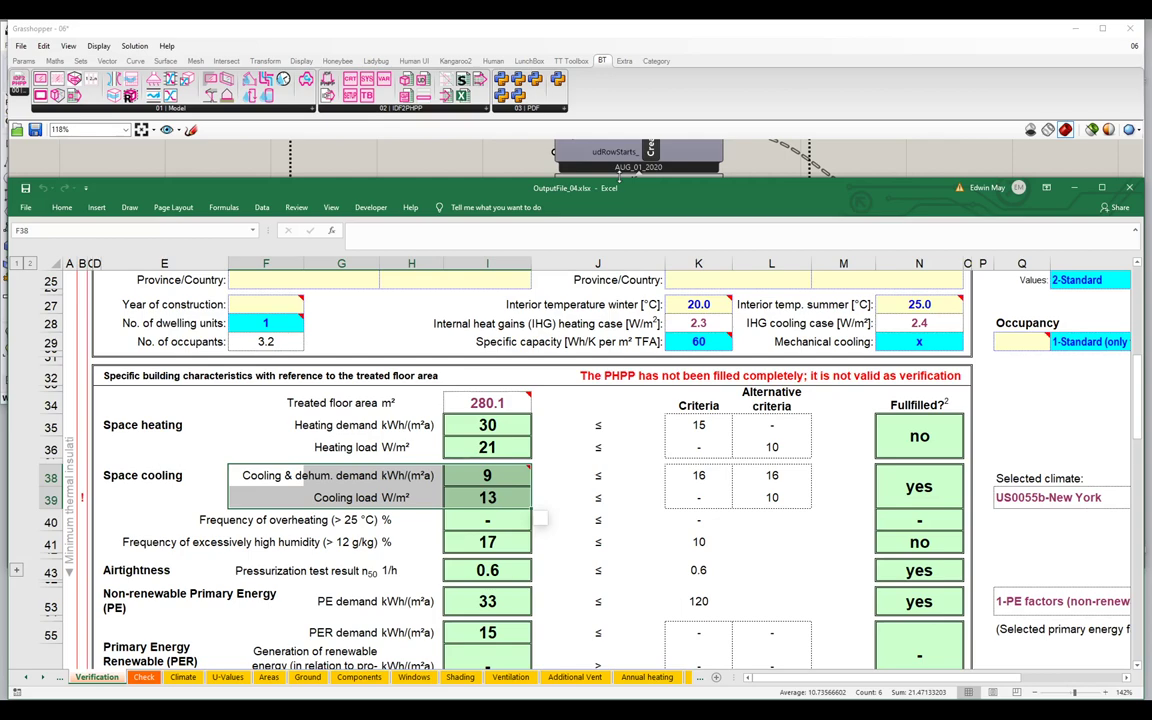
# Return to Grasshopper and delete the panel connected to the verification_ output of PHPP Setup.
pyautogui.moveTo(619, 175); pyautogui.dragTo(609, 478)
pyautogui.moveTo(548, 242); pyautogui.dragTo(554, 228)
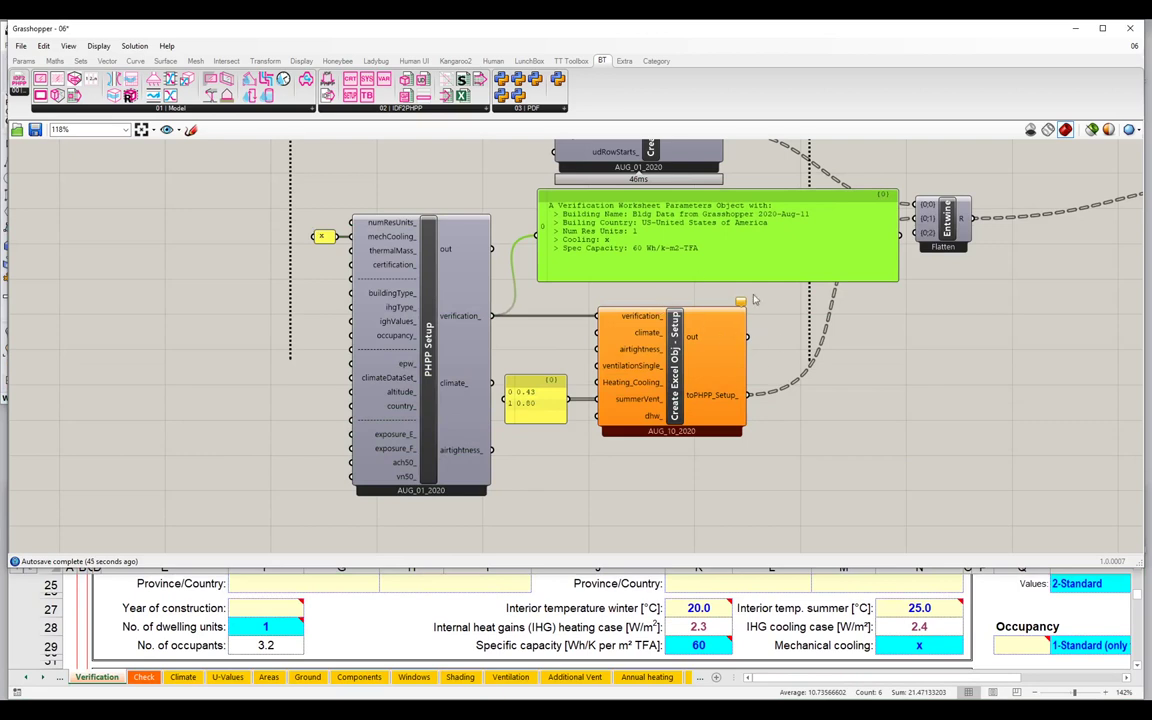
pyautogui.press('Delete')
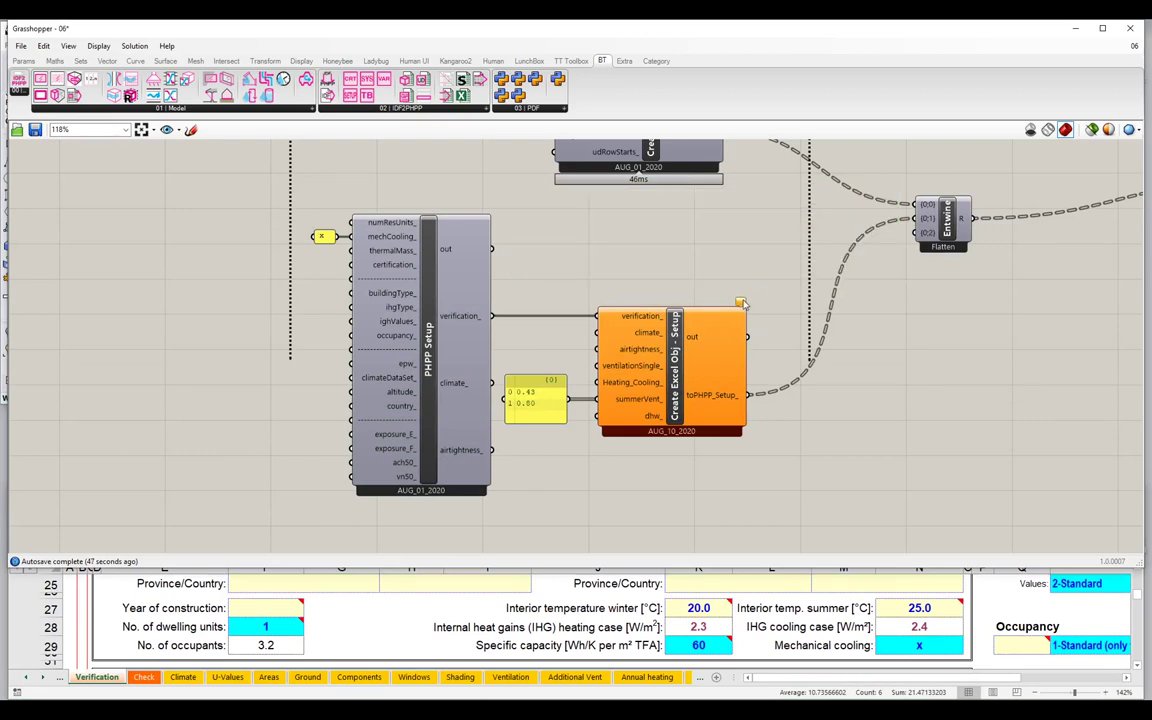
# Move the Create Excel Obj - Setup component and its summerVent_ panel lower on the canvas, and shift PHPP Setup with its x panel.
pyautogui.moveTo(748, 301)
pyautogui.moveTo(607, 390)
pyautogui.moveTo(649, 427); pyautogui.dragTo(489, 244)
pyautogui.moveTo(639, 256); pyautogui.dragTo(657, 419)
pyautogui.scroll(-3, 520, 480)
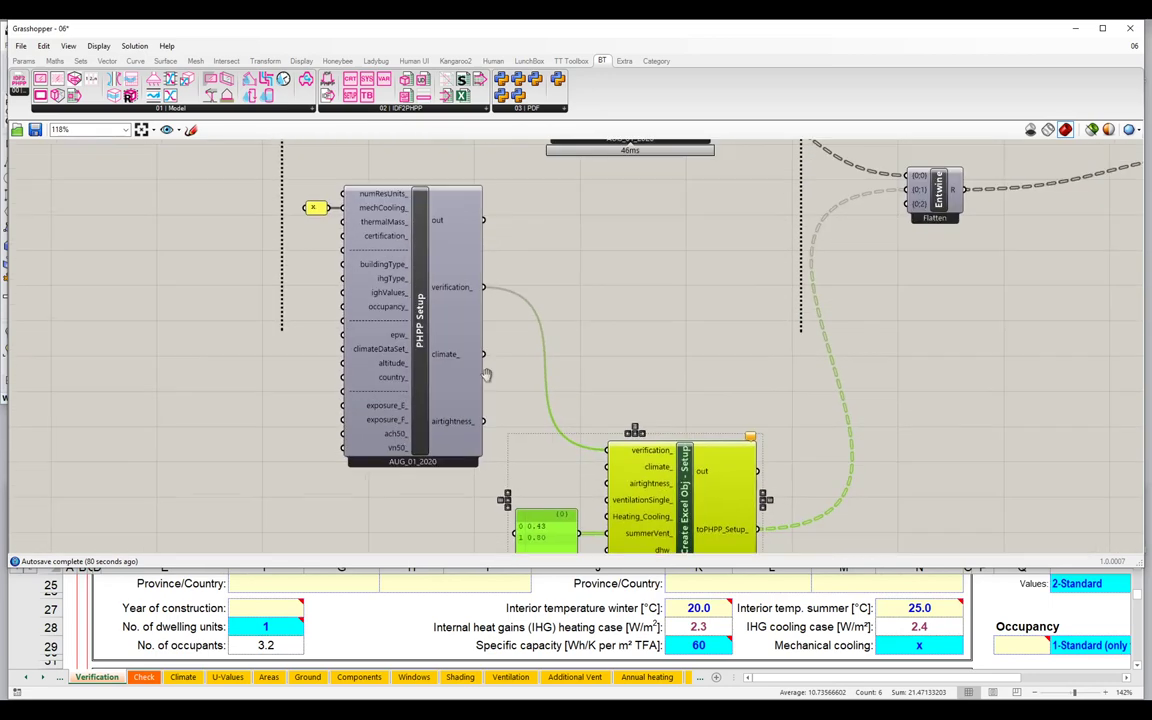
pyautogui.click(408, 340)
pyautogui.moveTo(408, 340); pyautogui.dragTo(408, 304)
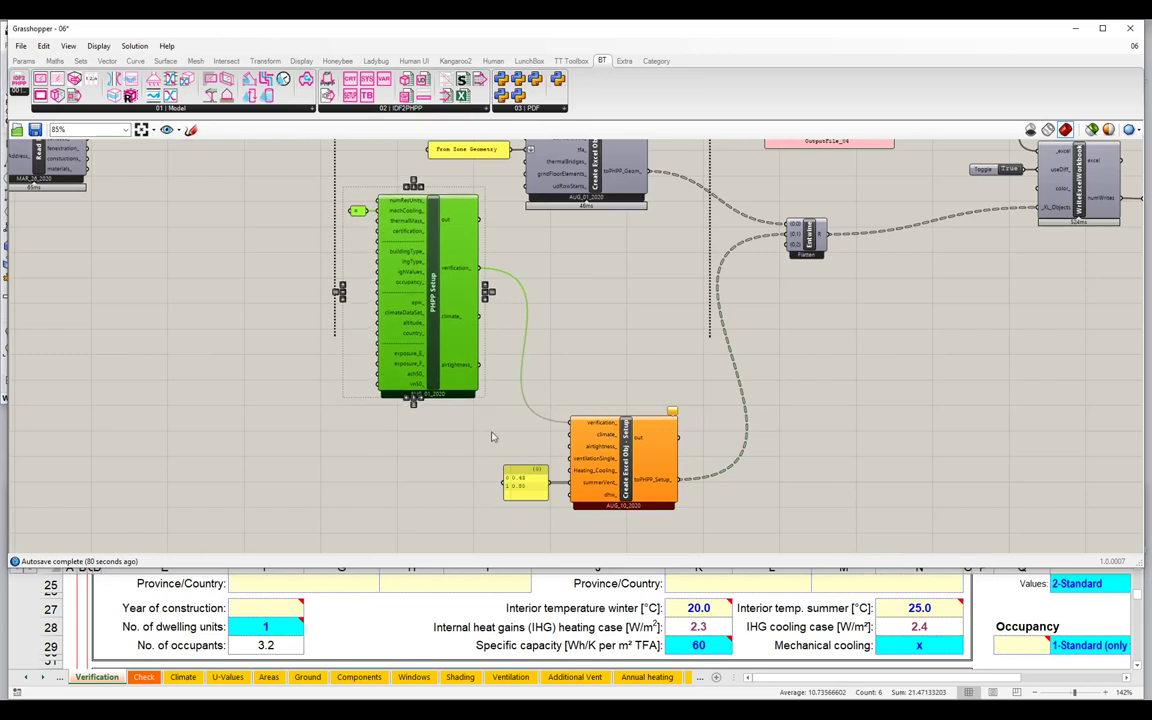
pyautogui.moveTo(480, 400); pyautogui.dragTo(690, 520)
pyautogui.moveTo(605, 485)
pyautogui.mouseDown()
pyautogui.moveTo(605, 445)
pyautogui.moveTo(607, 462)
pyautogui.mouseUp()
pyautogui.click(530, 382)
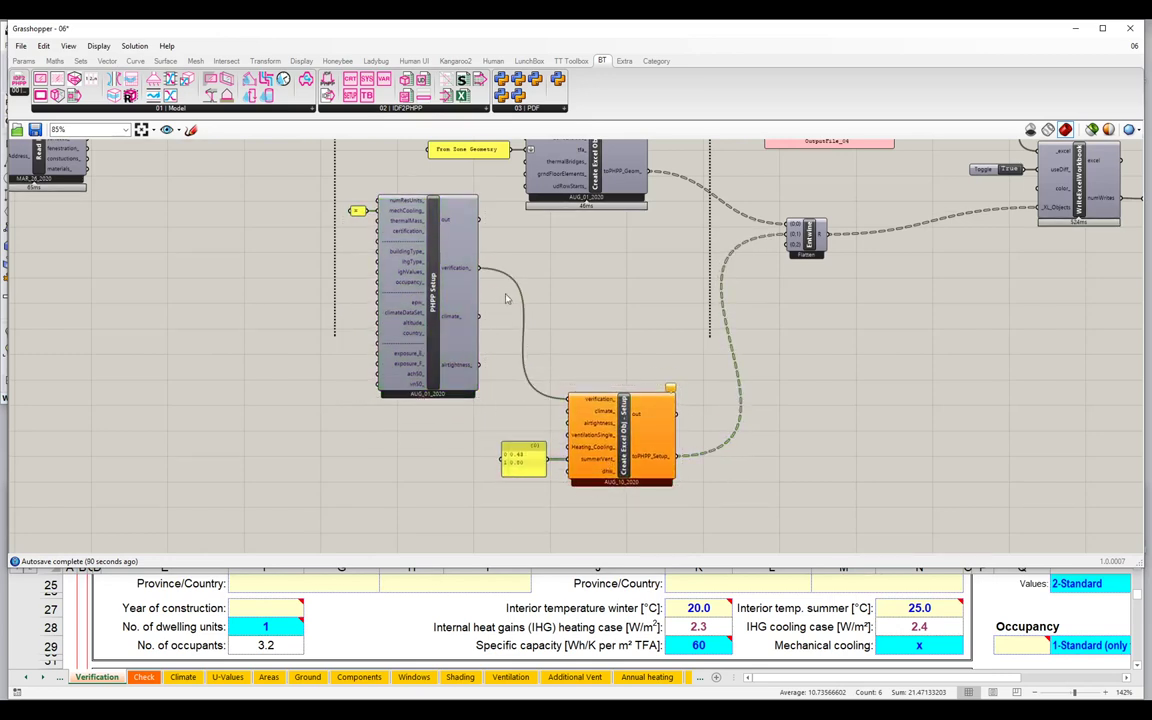
# Add the BT_SetSystems heating/cooling component to the canvas beneath PHPP Setup.
pyautogui.click(391, 110)
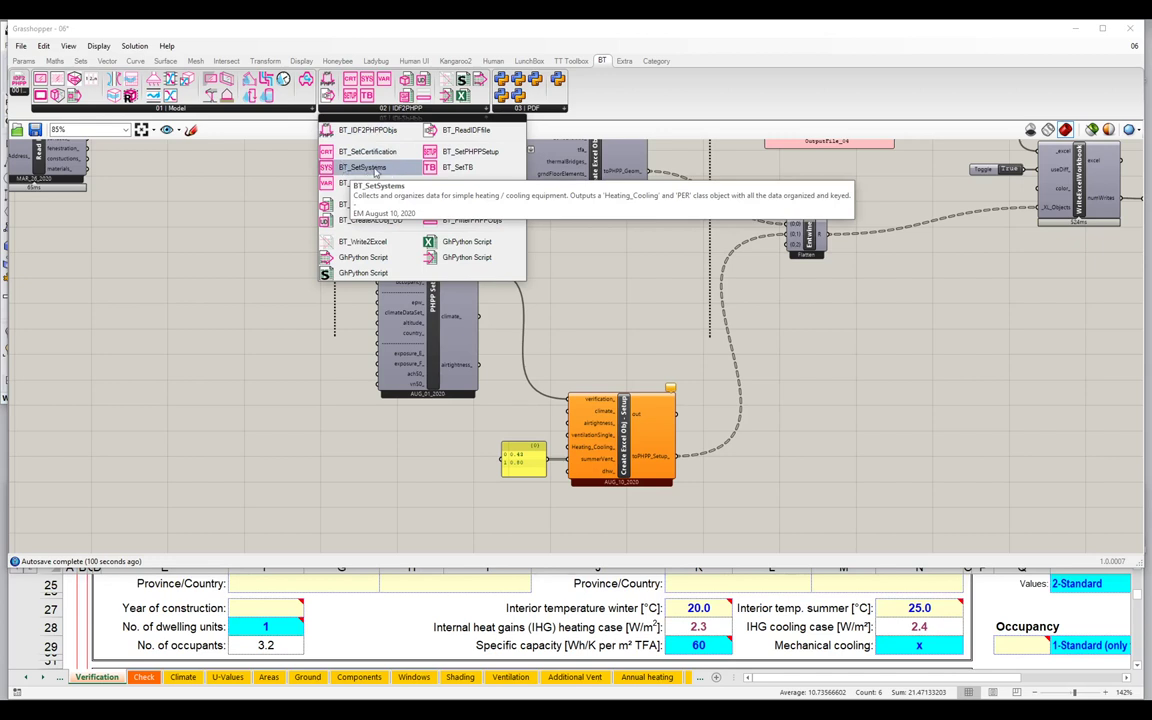
pyautogui.click(375, 172)
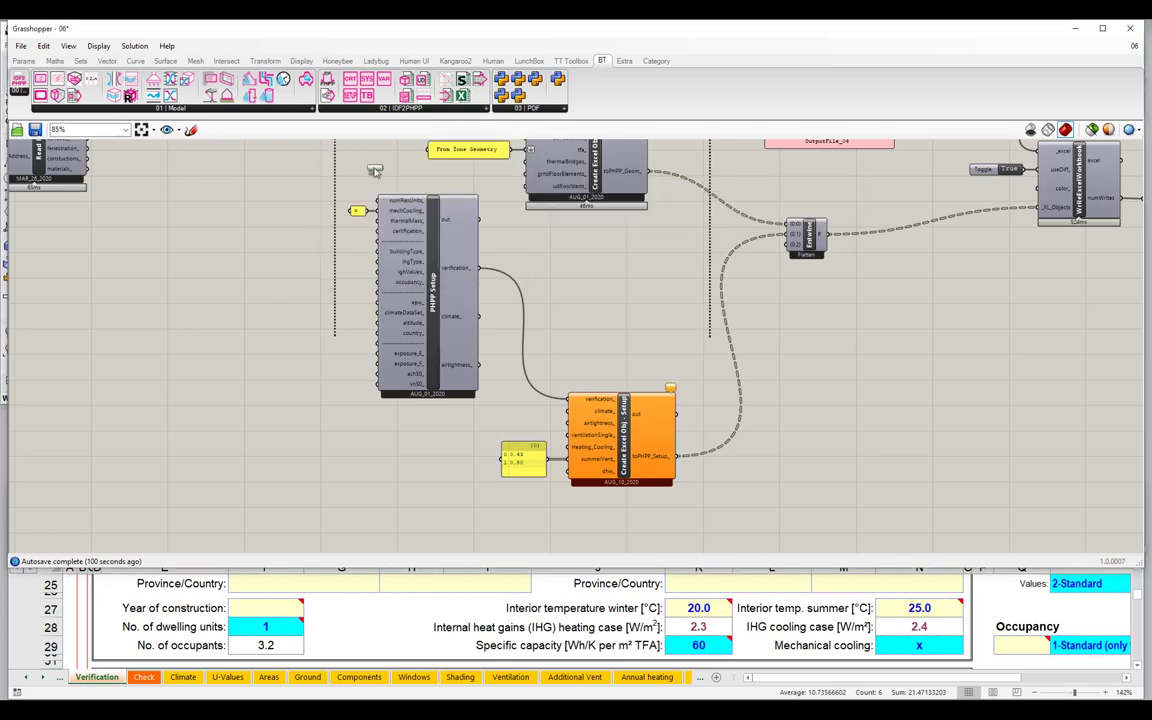
pyautogui.click(433, 508)
pyautogui.moveTo(433, 508); pyautogui.dragTo(420, 357)
pyautogui.scroll(3, 420, 357)
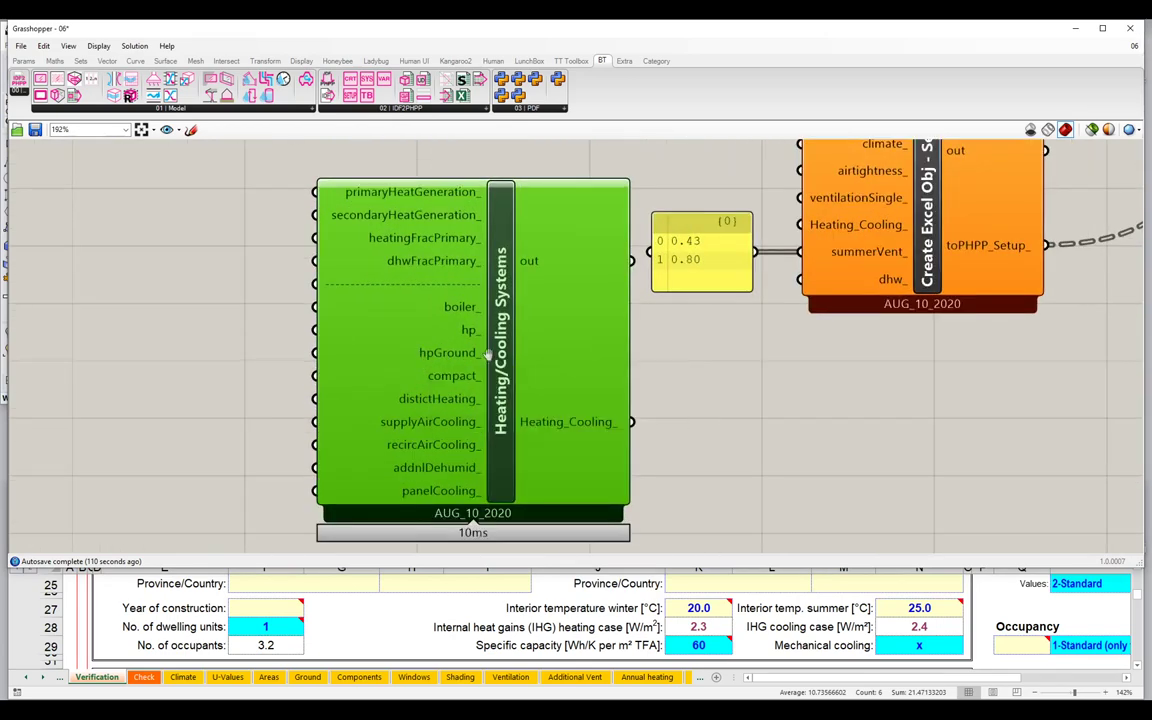
# Move the panel feeding summerVent_ slightly lower beside the Create Excel Obj - Setup component.
pyautogui.scroll(2, 485, 348)
pyautogui.moveTo(707, 255); pyautogui.dragTo(722, 282)
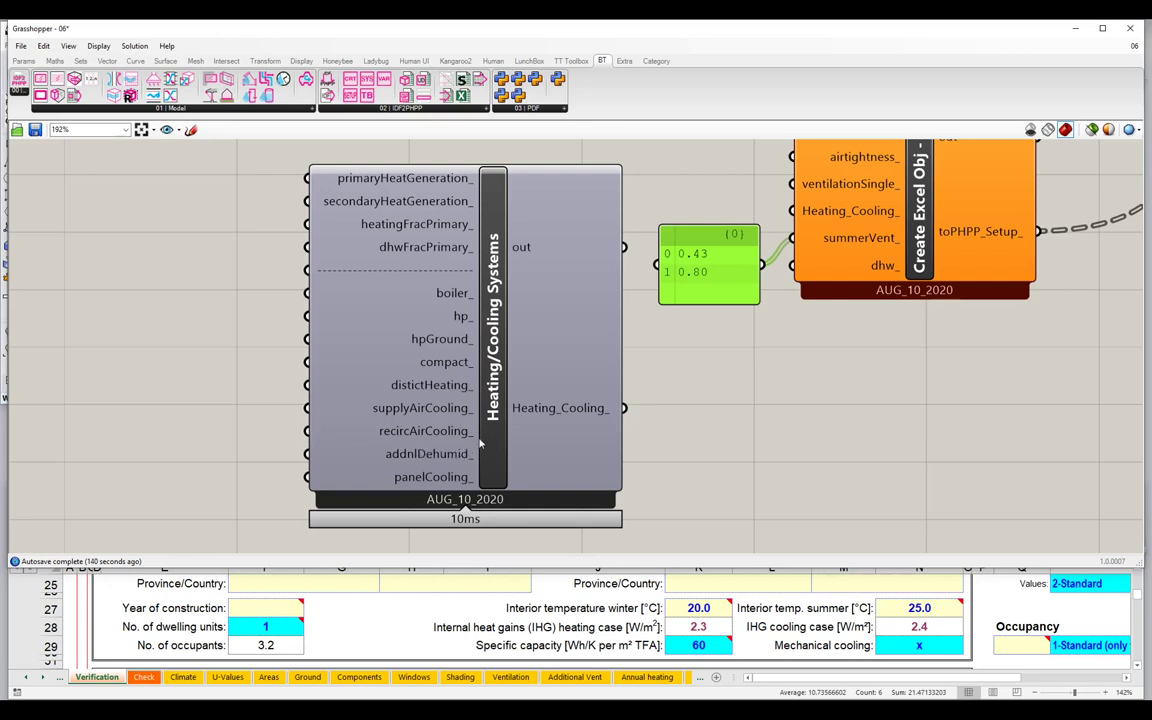
pyautogui.moveTo(480, 443)
# Switch to the Excel workbook, enlarge its visible area and open the Cooling units worksheet.
pyautogui.click(463, 627)
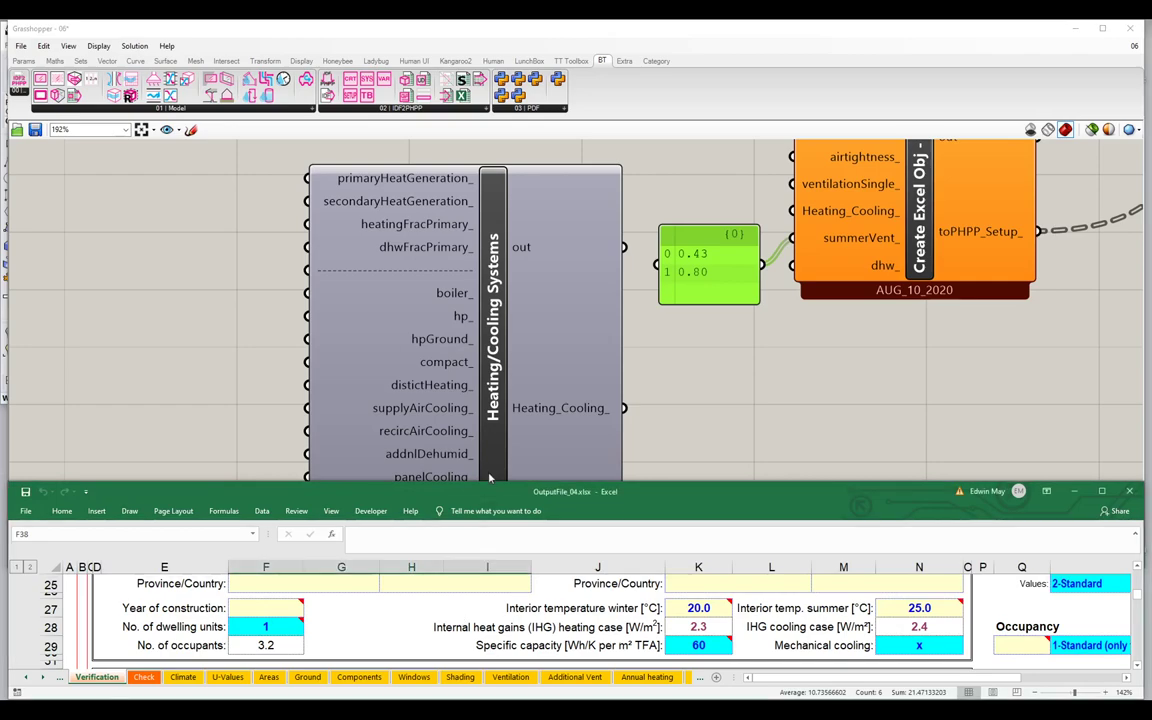
pyautogui.moveTo(488, 478); pyautogui.dragTo(573, 190)
pyautogui.click(42, 678)
pyautogui.click(42, 678)
pyautogui.click(42, 678)
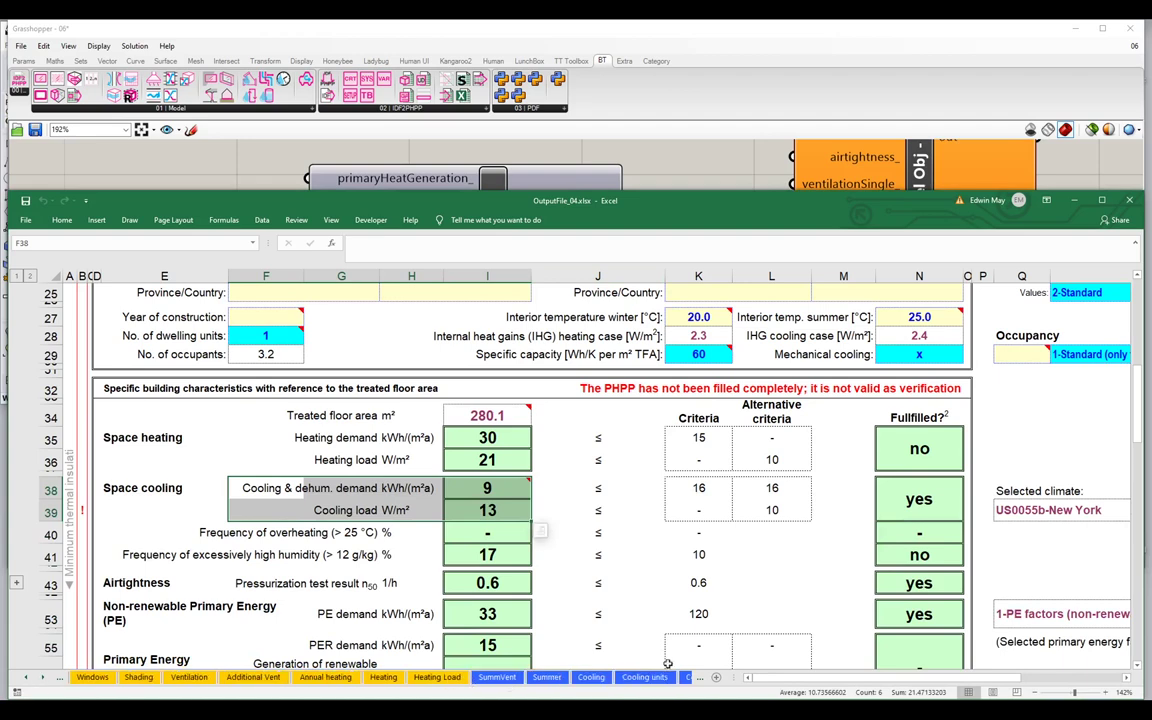
pyautogui.click(643, 677)
# Select the Recirculation cooling block on the Cooling units sheet and examine its input fields at an enlarged scale.
pyautogui.moveTo(46, 496); pyautogui.dragTo(336, 585)
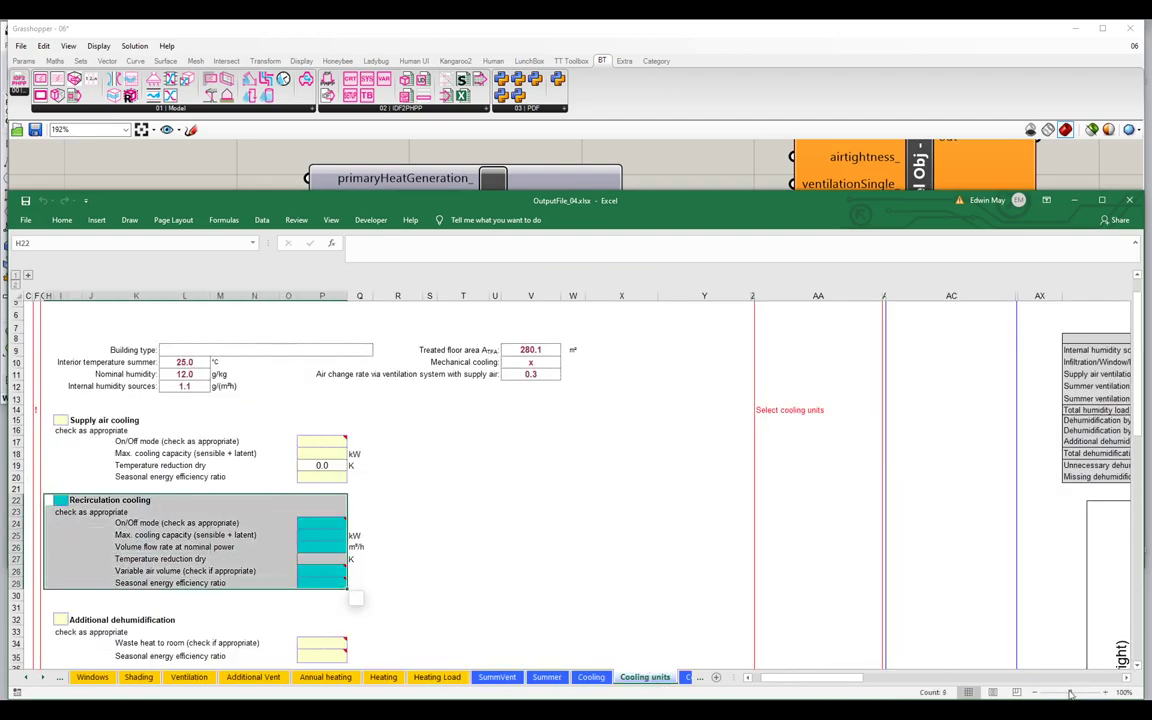
pyautogui.moveTo(1072, 692); pyautogui.dragTo(1083, 692)
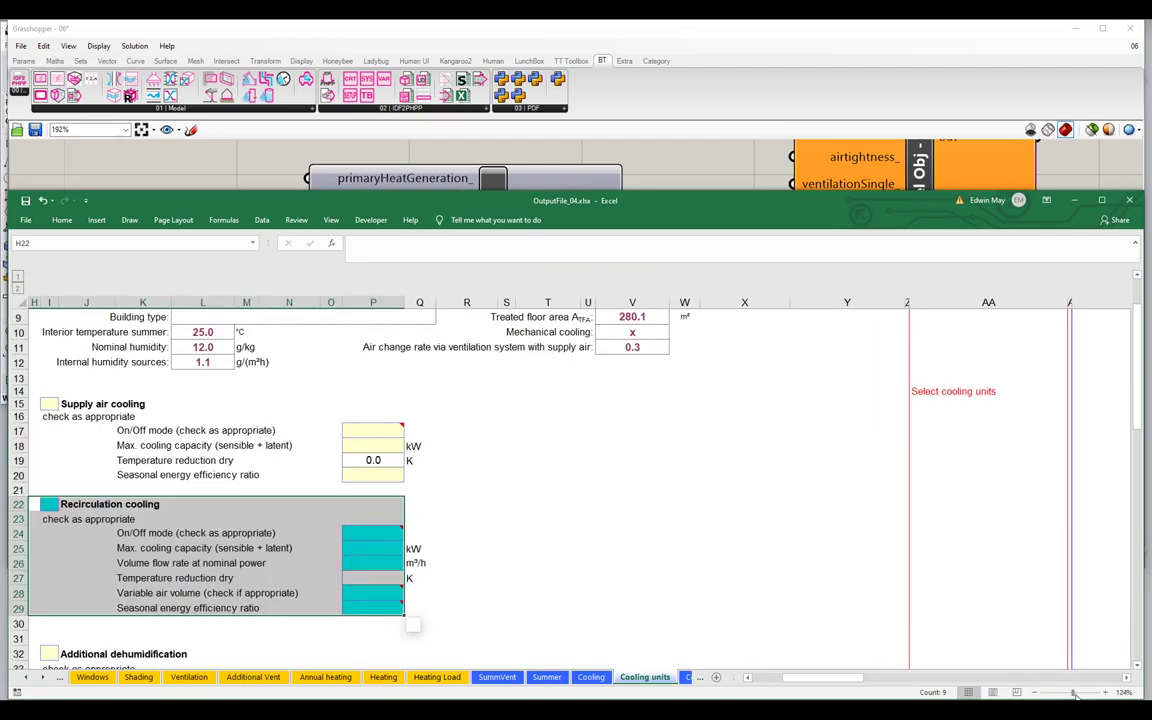
pyautogui.keyDown('ctrl'); pyautogui.scroll(5, 1088, 694); pyautogui.keyUp('ctrl')
pyautogui.hscroll(-1, 789, 686)
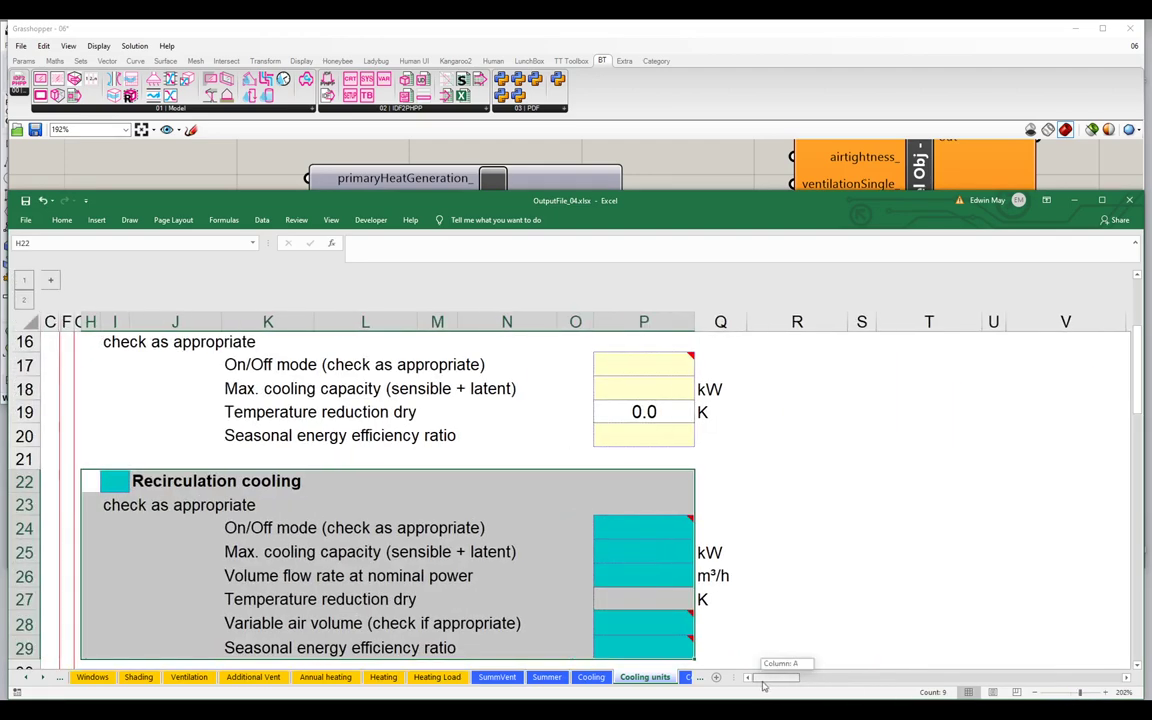
pyautogui.scroll(-2, 287, 476)
pyautogui.scroll(1, 287, 476)
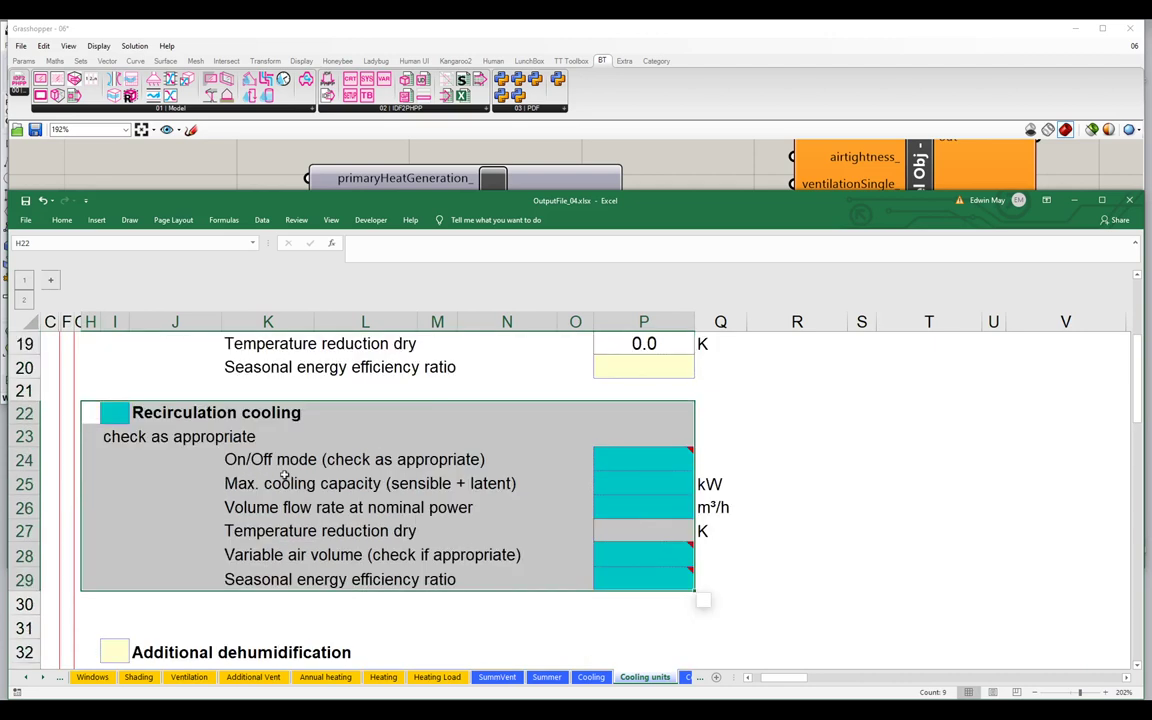
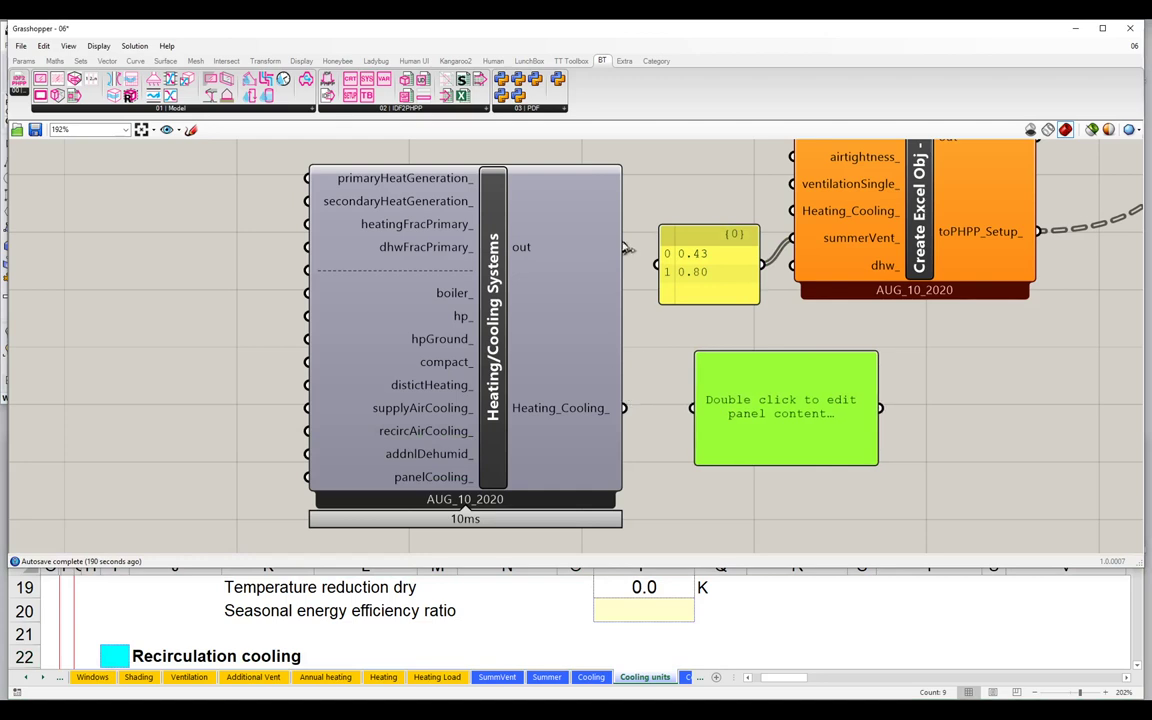
# Inspect the out listing of Heating/Cooling Systems in an enlarged panel in Grasshopper, and delete that panel.
pyautogui.moveTo(624, 247); pyautogui.dragTo(694, 407)
pyautogui.moveTo(872, 455); pyautogui.dragTo(1080, 547)
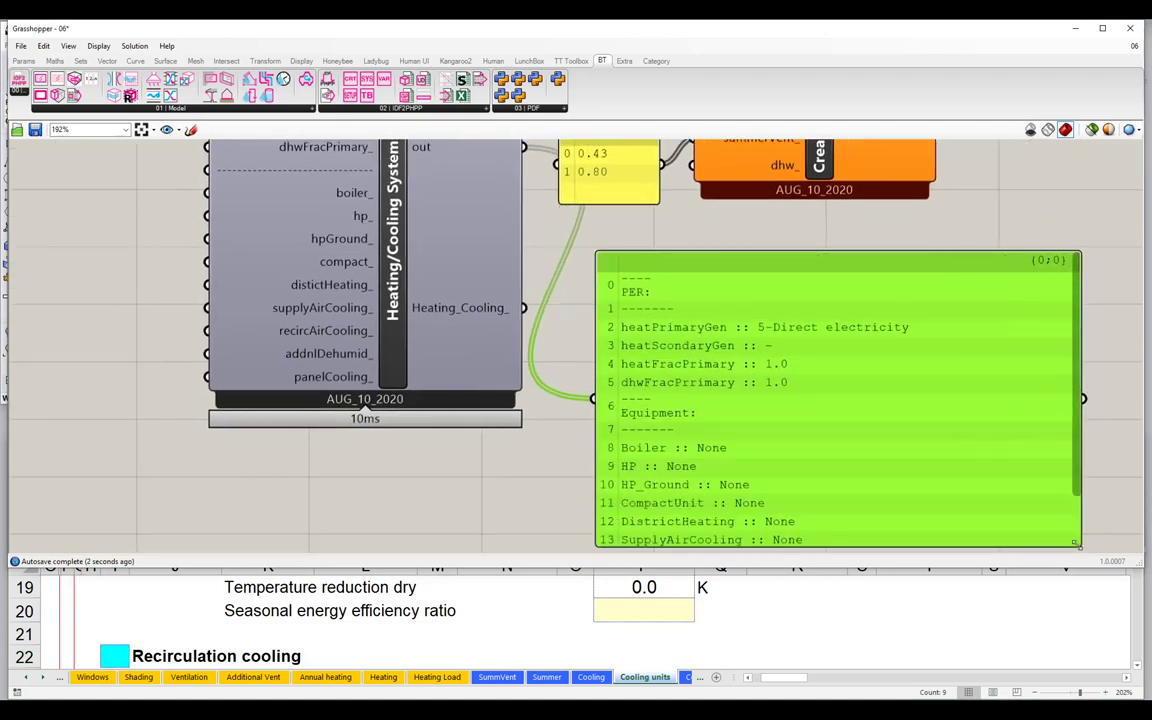
pyautogui.moveTo(755, 381); pyautogui.dragTo(796, 494)
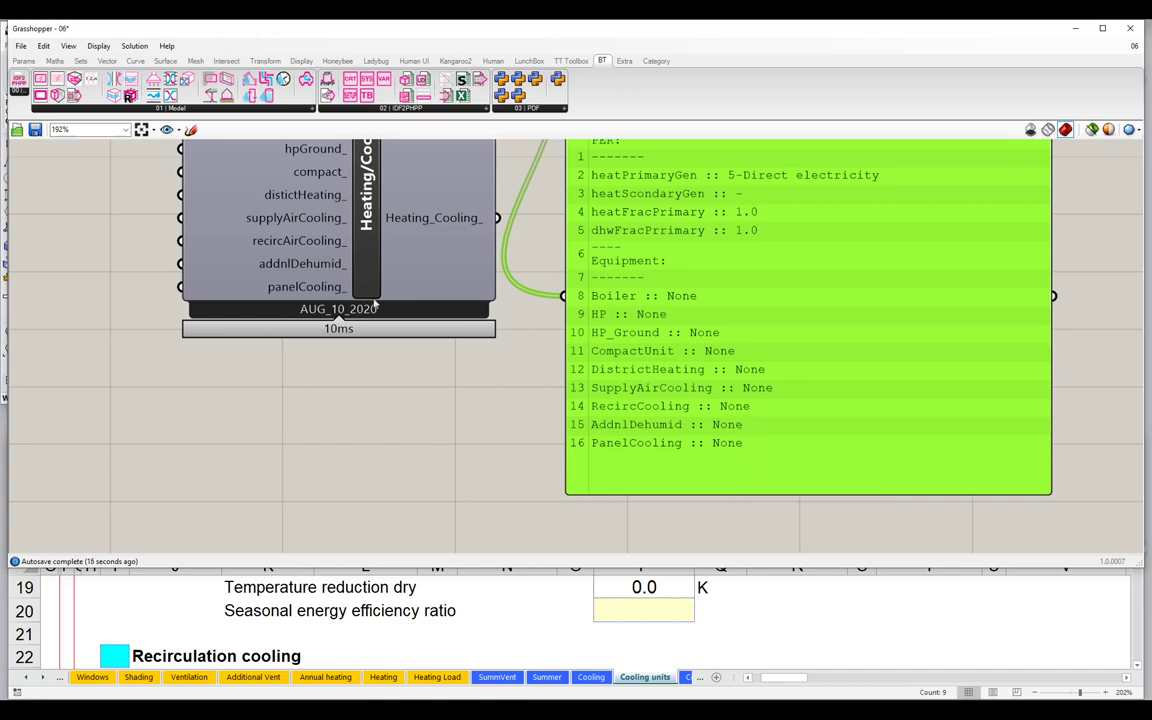
pyautogui.moveTo(539, 351); pyautogui.dragTo(654, 449)
pyautogui.press('Delete')
# Add the BT_CreateCooling_Recirc component to the canvas, leaving some space before the Heating/Cooling Systems inputs.
pyautogui.moveTo(429, 241); pyautogui.dragTo(502, 330)
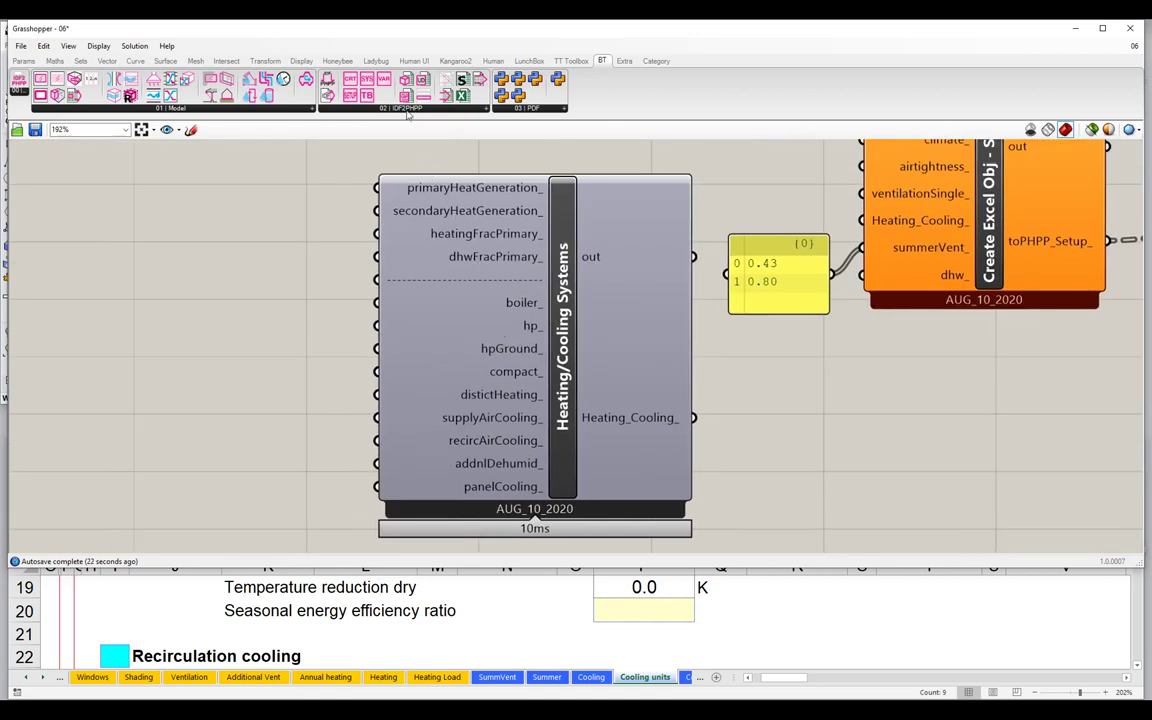
pyautogui.click(407, 113)
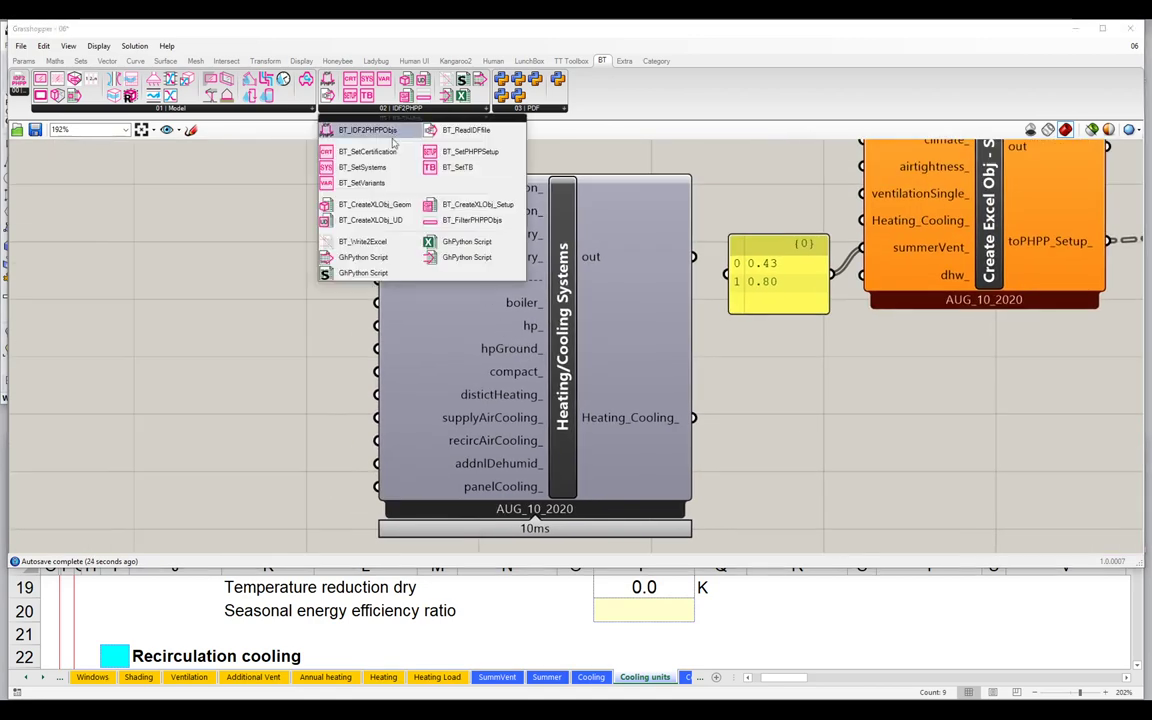
pyautogui.moveTo(381, 191)
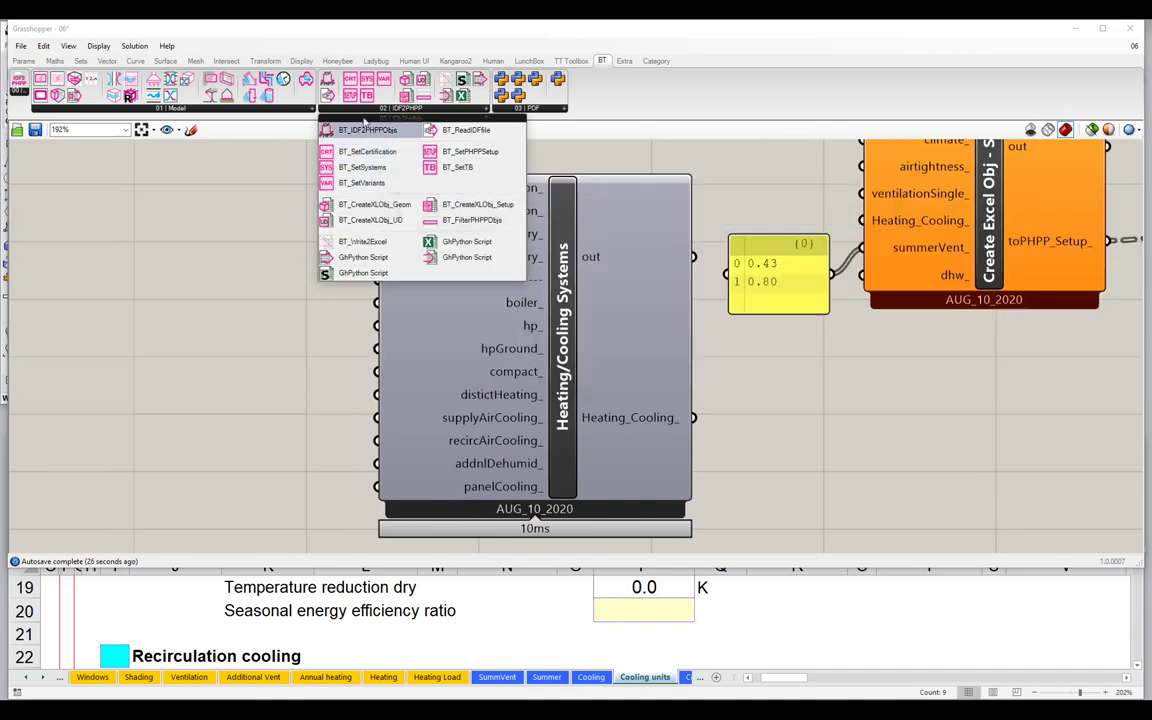
pyautogui.click(300, 110)
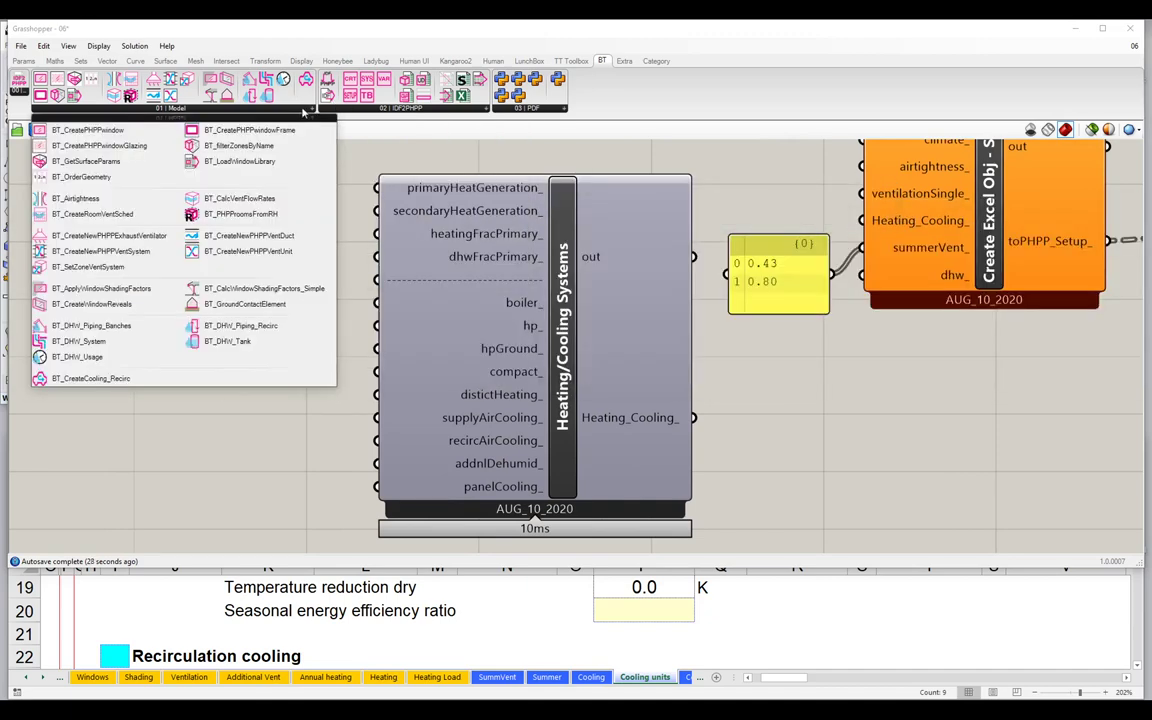
pyautogui.moveTo(133, 380)
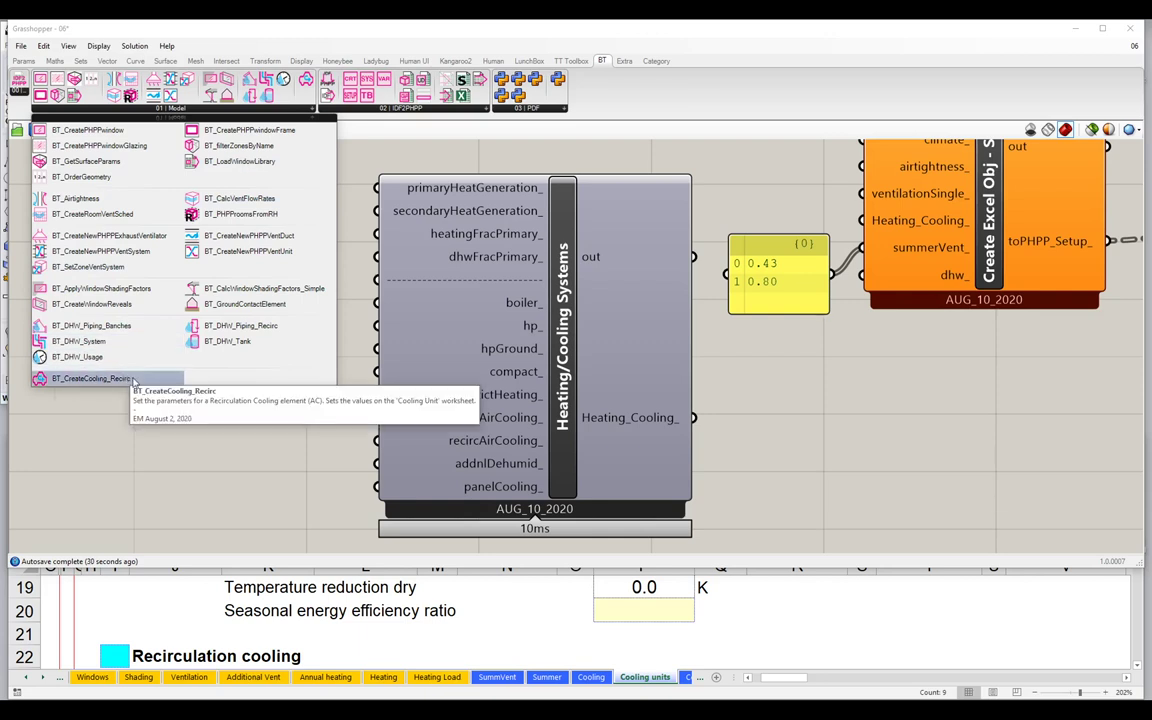
pyautogui.click(77, 379)
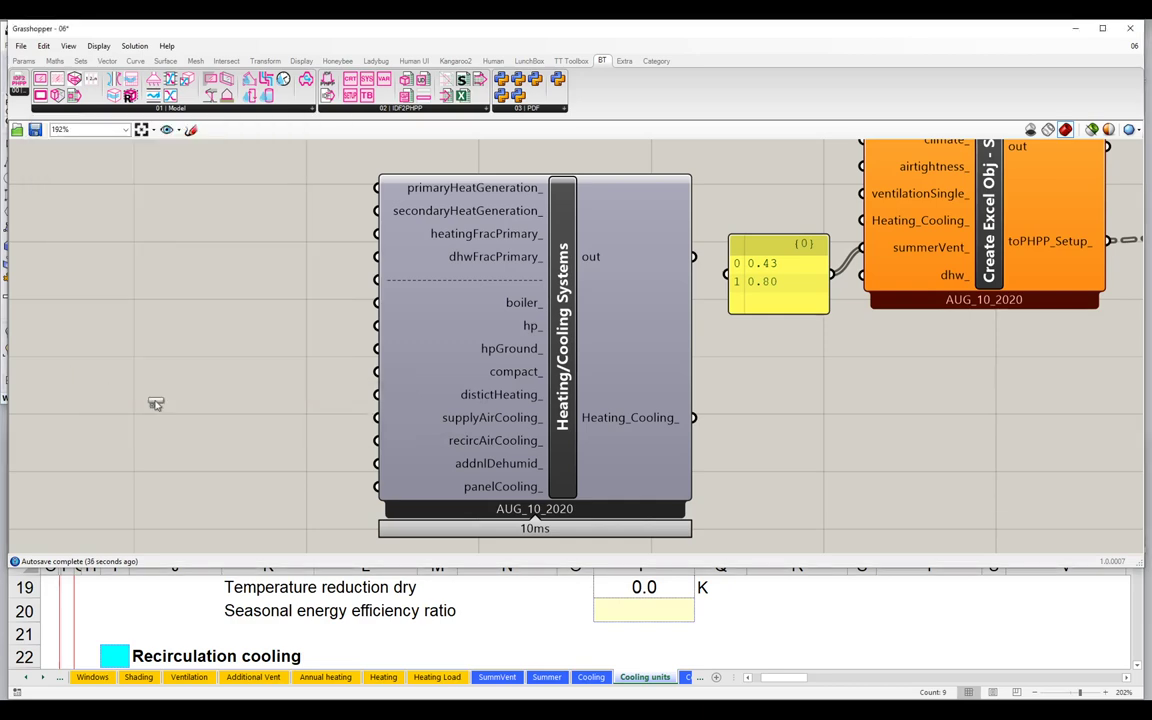
pyautogui.click(185, 405)
pyautogui.moveTo(235, 430); pyautogui.dragTo(469, 356)
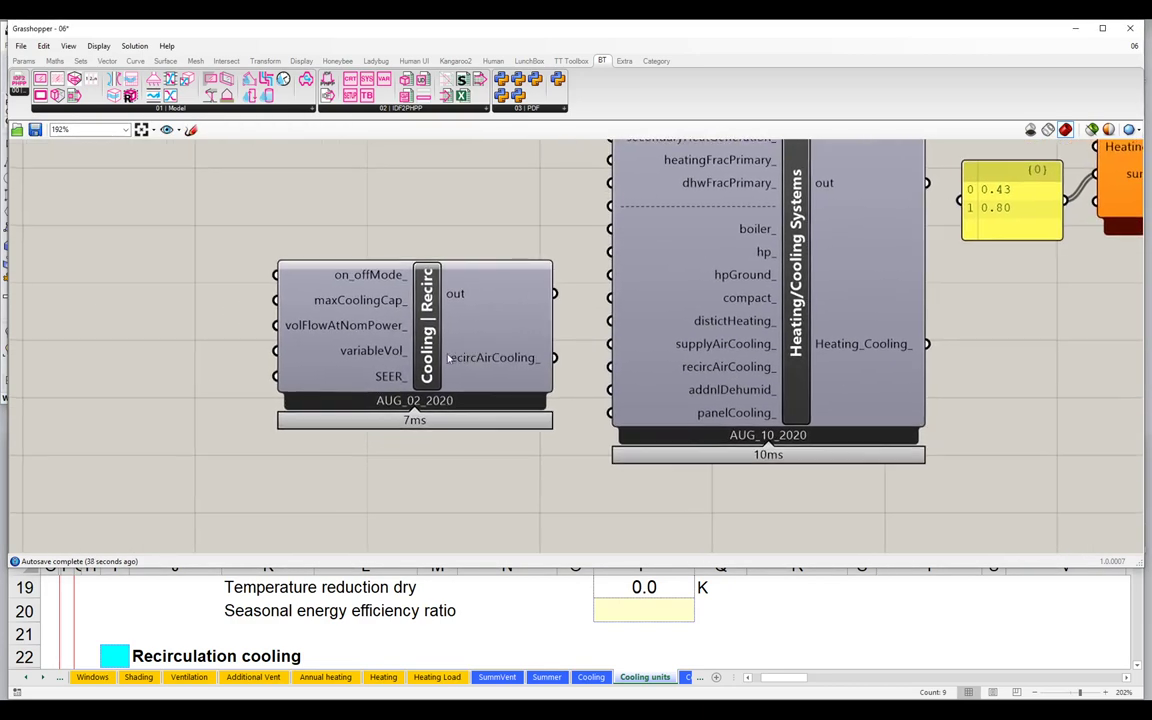
pyautogui.moveTo(410, 323); pyautogui.dragTo(332, 326)
# Attach a panel to the out output of Cooling | Recirc to read its default parameters, and delete the panel.
pyautogui.doubleClick(440, 485)
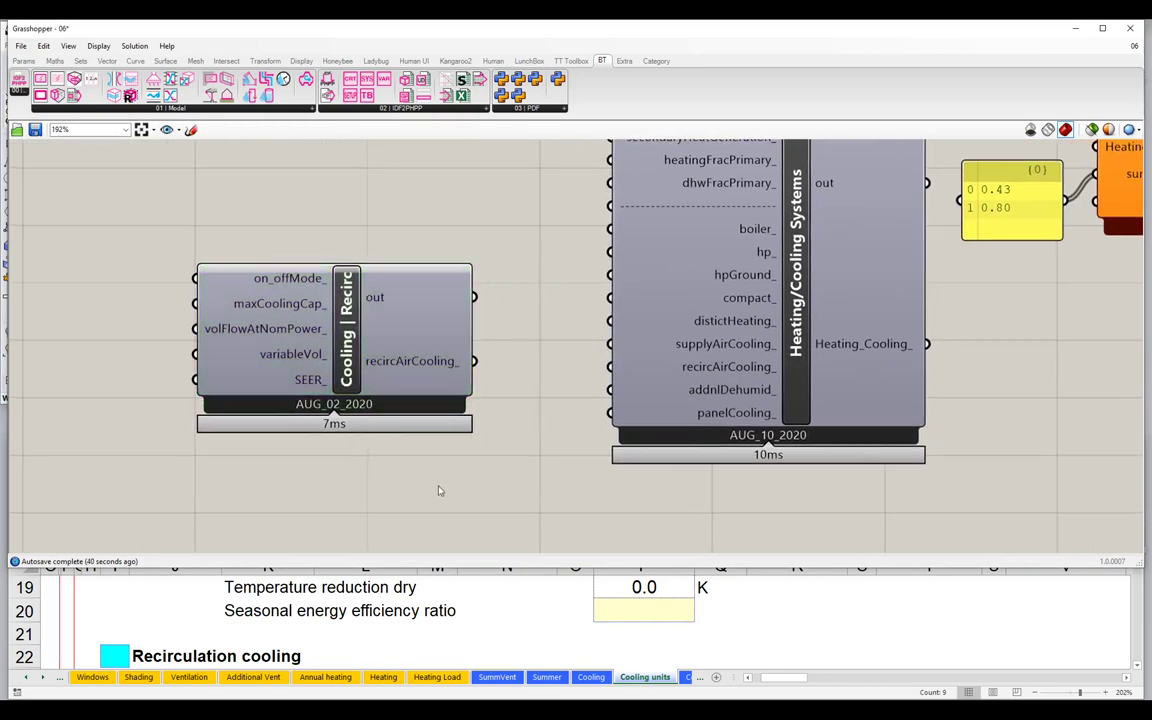
pyautogui.write('panel')
pyautogui.press('Return')
pyautogui.moveTo(476, 298); pyautogui.dragTo(344, 484)
pyautogui.moveTo(529, 541); pyautogui.dragTo(620, 548)
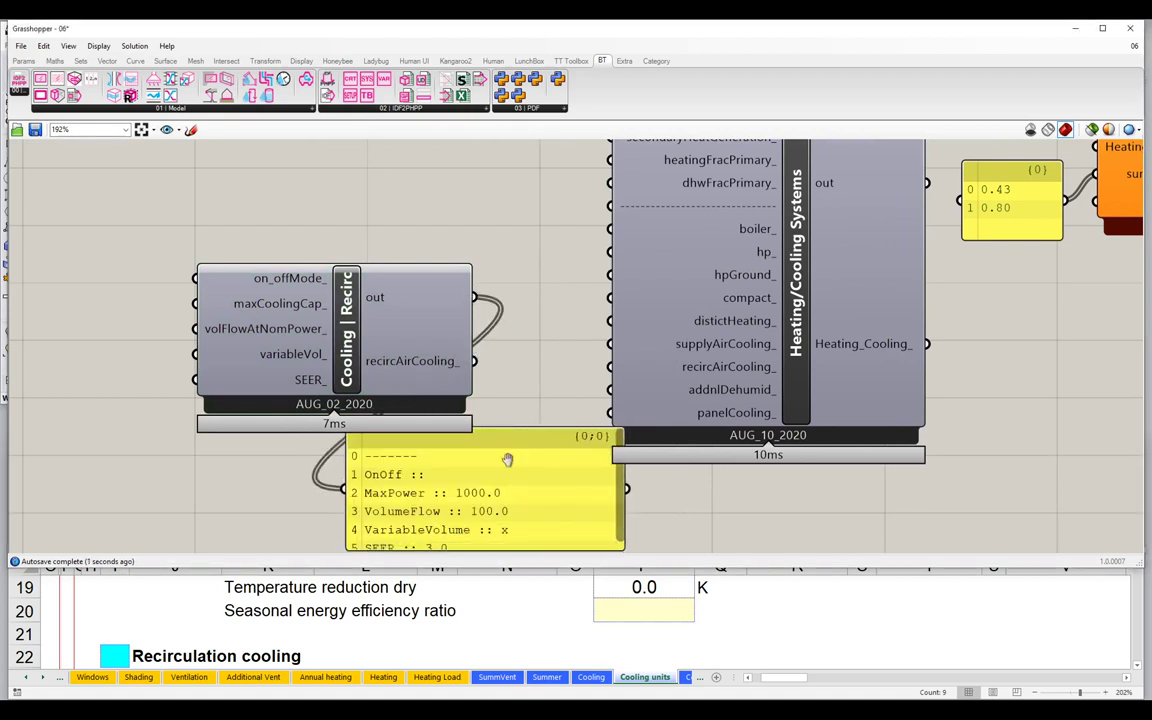
pyautogui.moveTo(482, 452); pyautogui.dragTo(486, 514)
pyautogui.moveTo(404, 390); pyautogui.dragTo(268, 400)
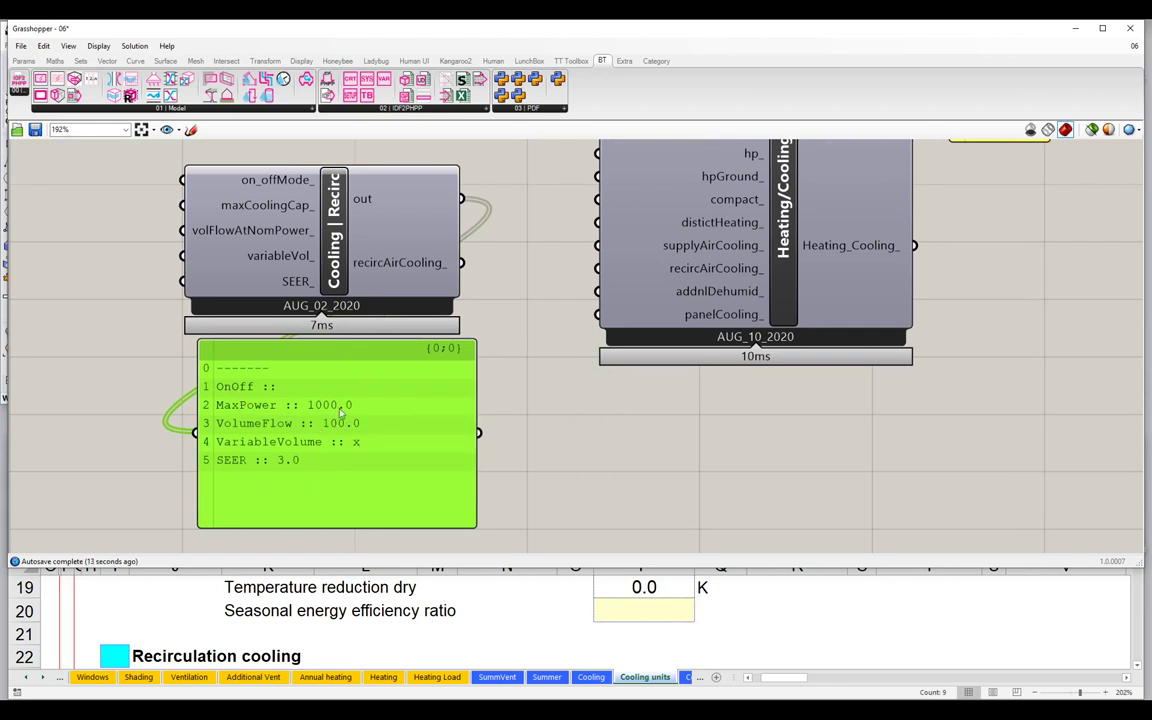
pyautogui.press('Delete')
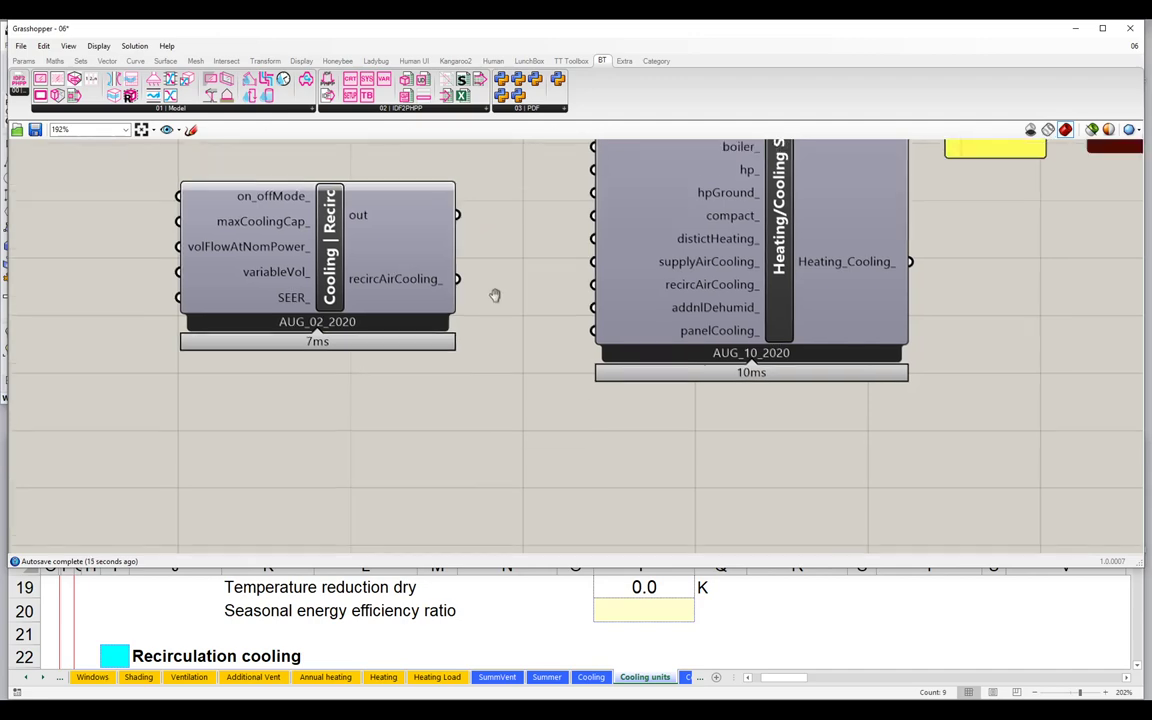
# Connect the recircAirCooling_ output to the matching Heating/Cooling Systems input and move Cooling | Recirc closer to it.
pyautogui.moveTo(494, 296); pyautogui.dragTo(406, 418)
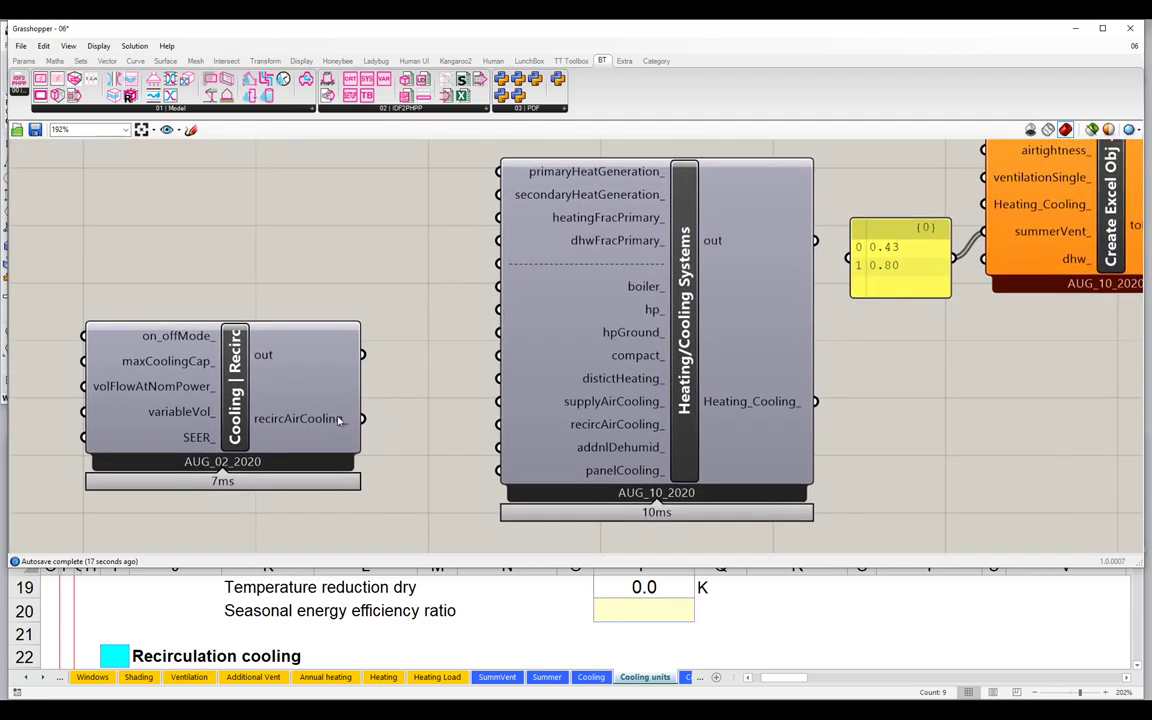
pyautogui.moveTo(339, 421)
pyautogui.moveTo(363, 418); pyautogui.dragTo(499, 424)
pyautogui.moveTo(235, 395); pyautogui.dragTo(299, 390)
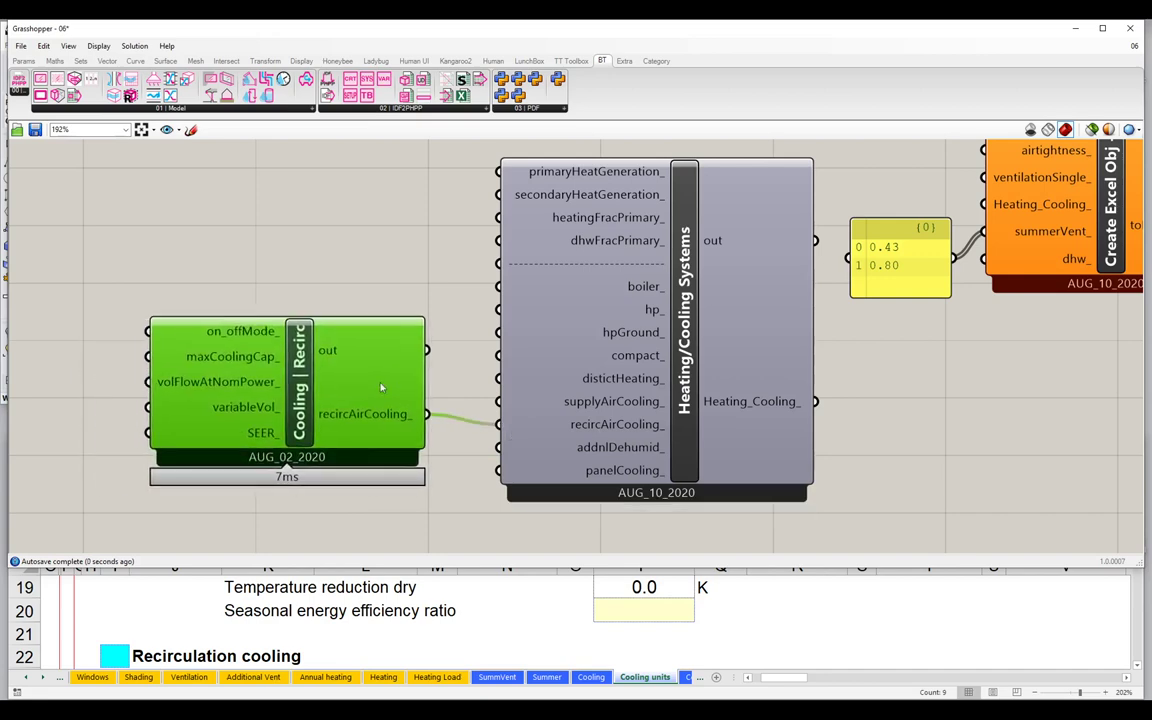
# Read the Heating/Cooling Systems out listing down to the RecircCooling entries in a temporary panel, and delete the panel.
pyautogui.click(932, 391)
pyautogui.hotkey('ctrl', 'v')
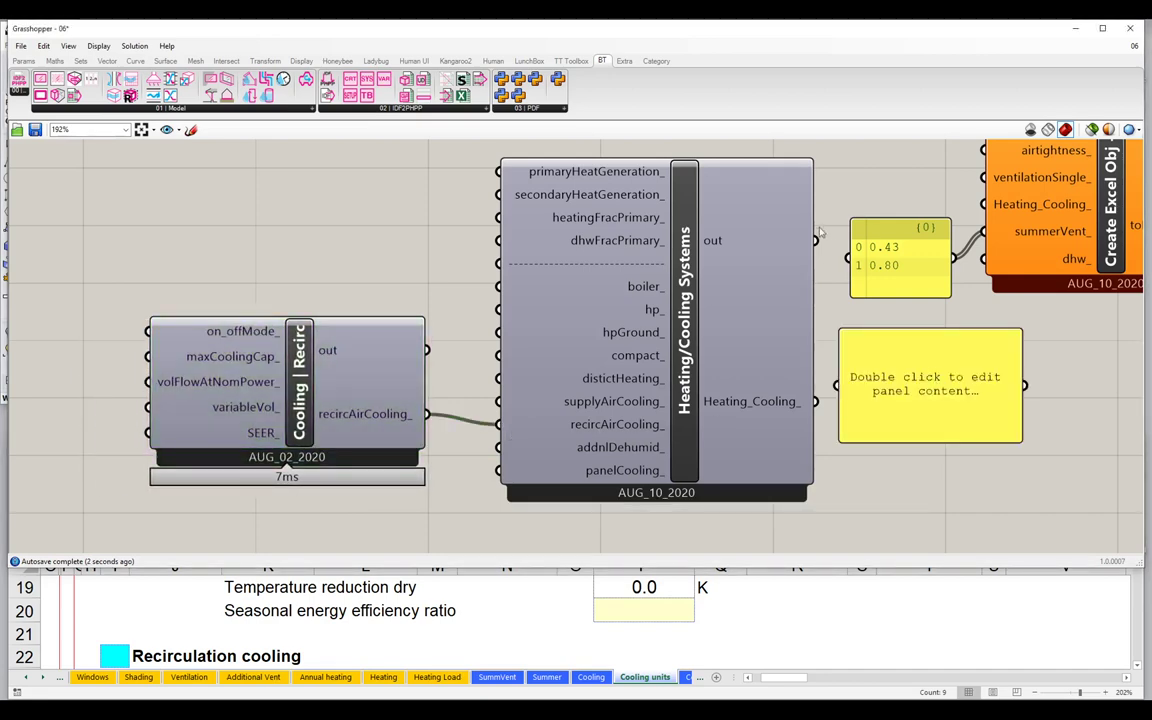
pyautogui.moveTo(815, 240); pyautogui.dragTo(840, 385)
pyautogui.moveTo(953, 421); pyautogui.dragTo(1069, 538)
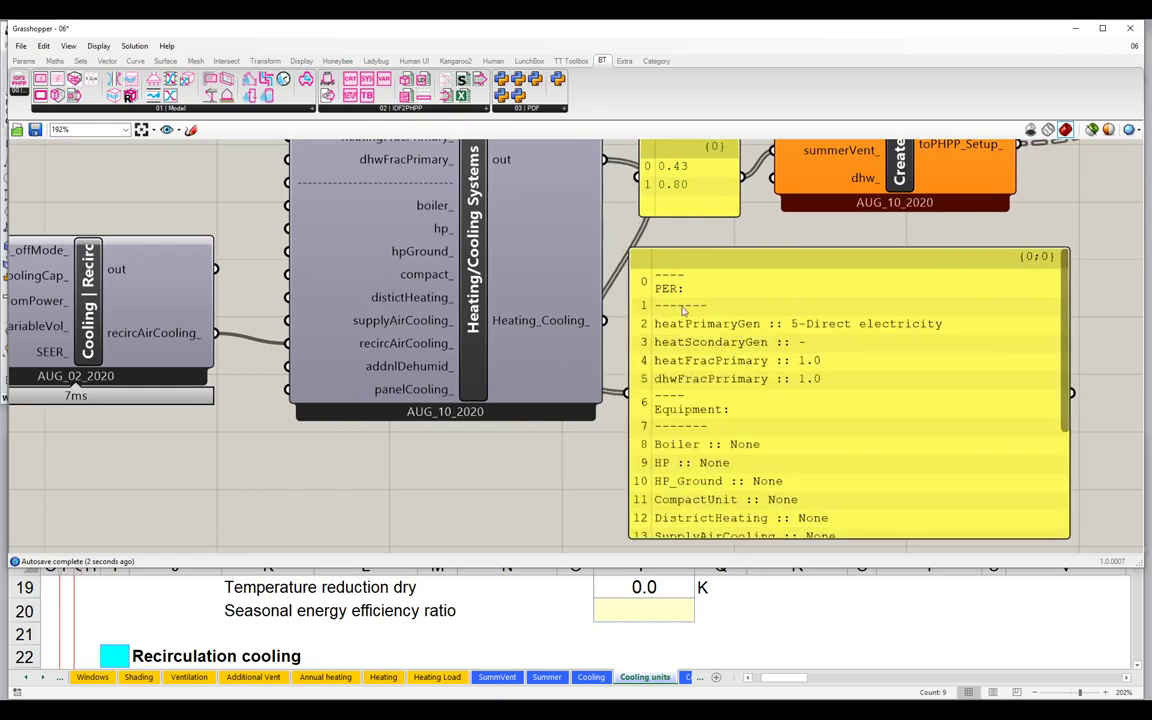
pyautogui.moveTo(1064, 317); pyautogui.dragTo(1068, 440)
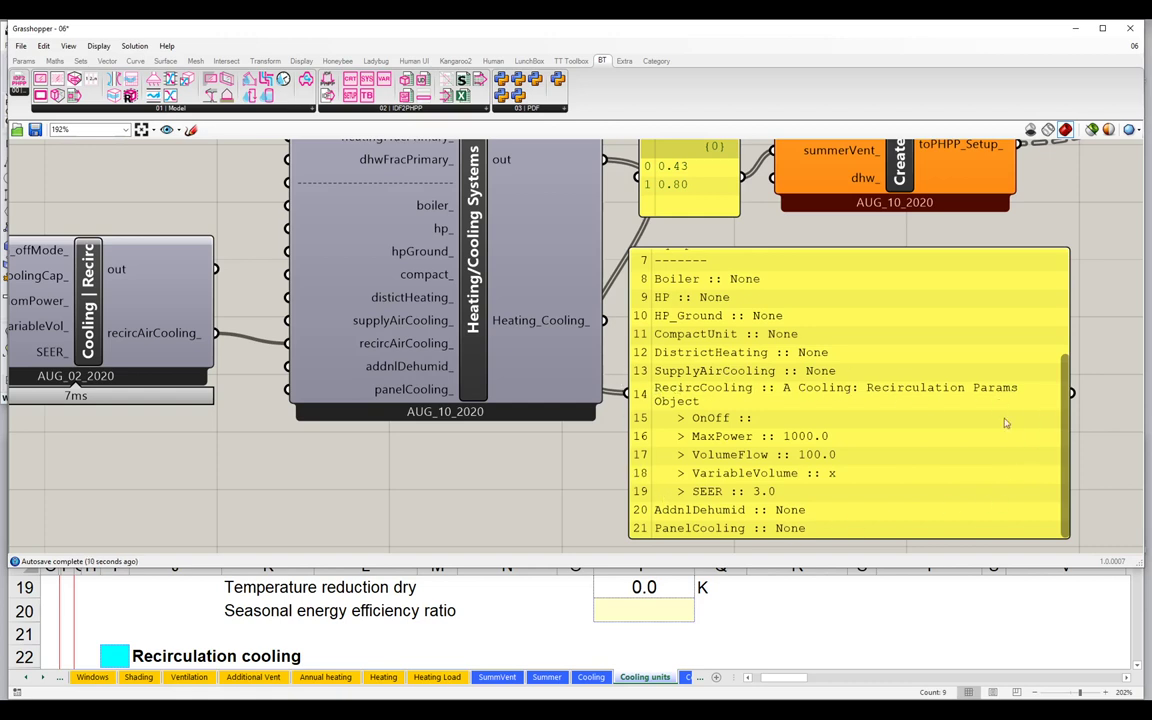
pyautogui.click(849, 309)
pyautogui.press('Delete')
# Connect the Heating_Cooling_ output of Heating/Cooling Systems to the Heating_Cooling_ input of Create Excel Obj - Setup.
pyautogui.moveTo(669, 288); pyautogui.dragTo(660, 396)
pyautogui.scroll(-2, 660, 396)
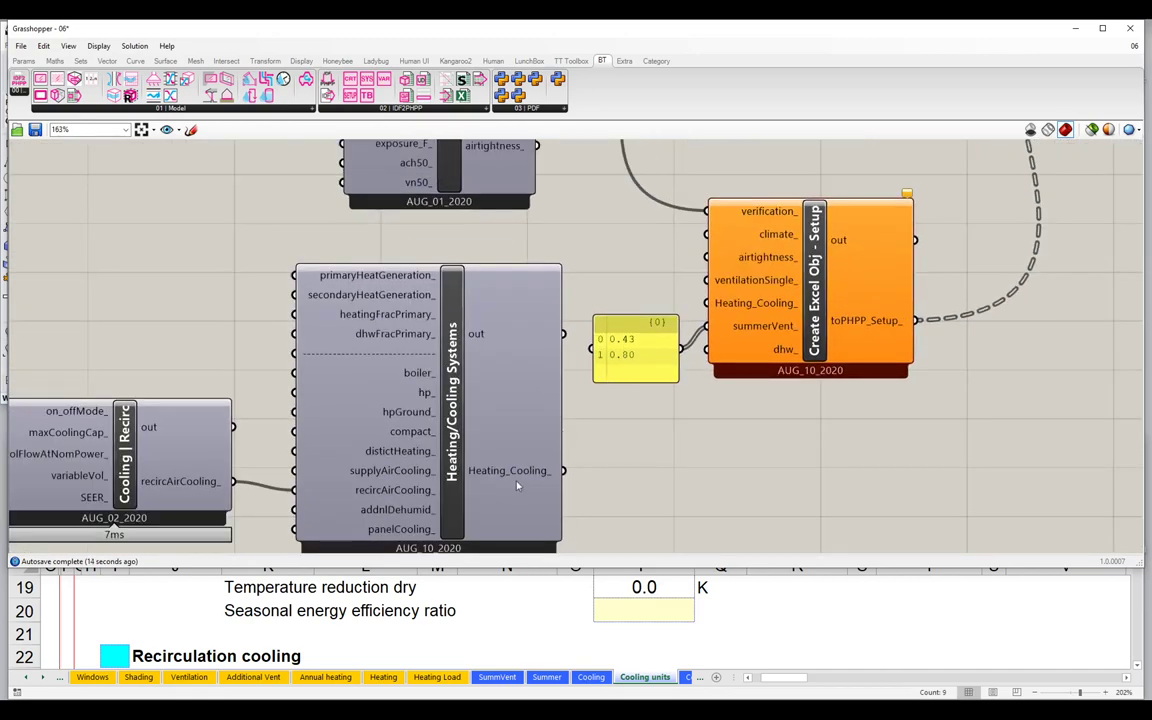
pyautogui.moveTo(563, 470); pyautogui.dragTo(708, 303)
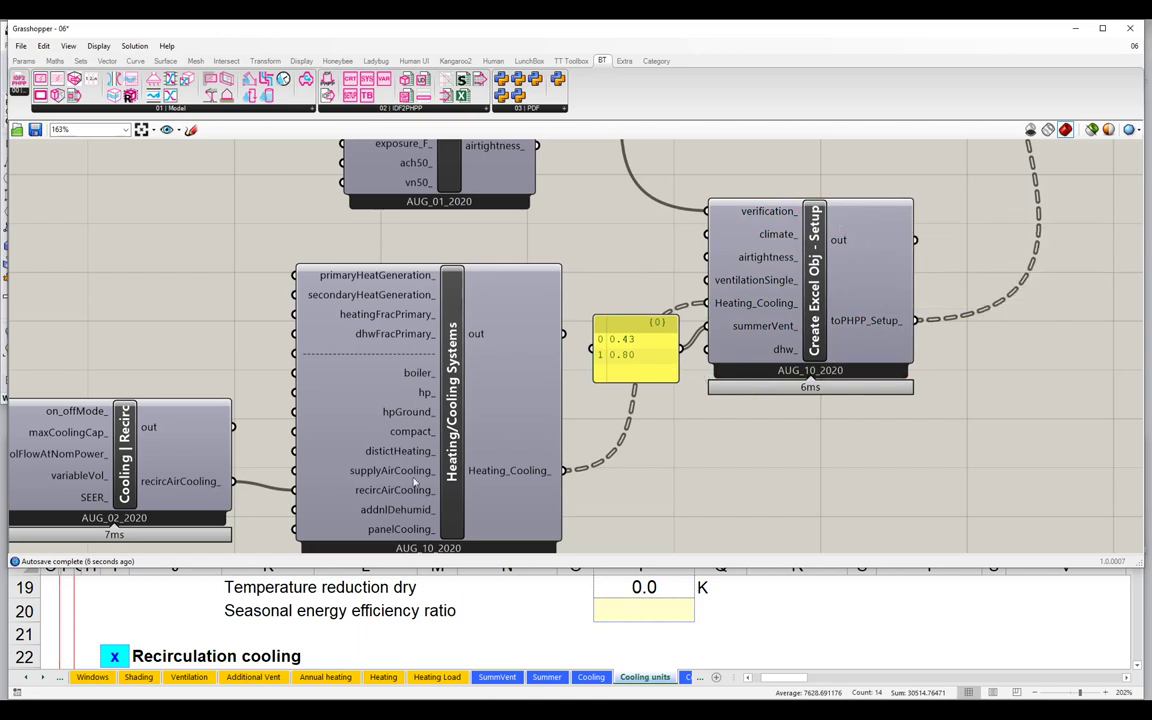
# Switch to Excel and check the exported Recirculation cooling values on the Cooling units sheet.
pyautogui.click(299, 567)
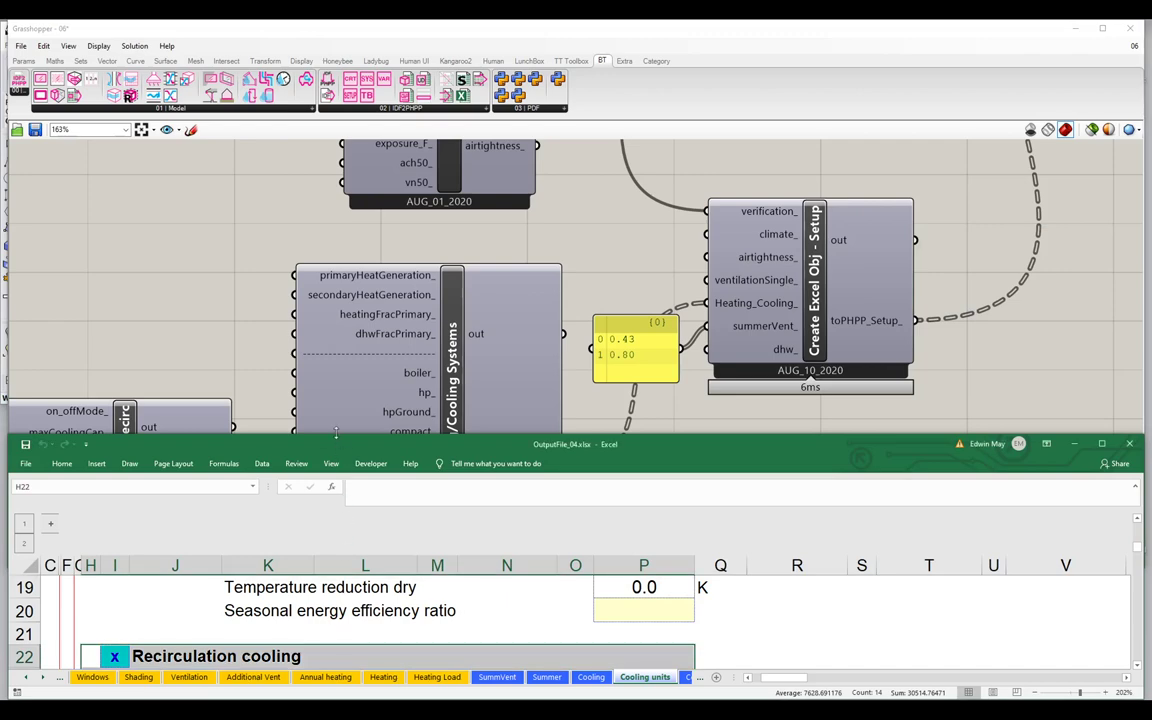
pyautogui.moveTo(336, 432); pyautogui.dragTo(336, 217)
pyautogui.click(210, 510)
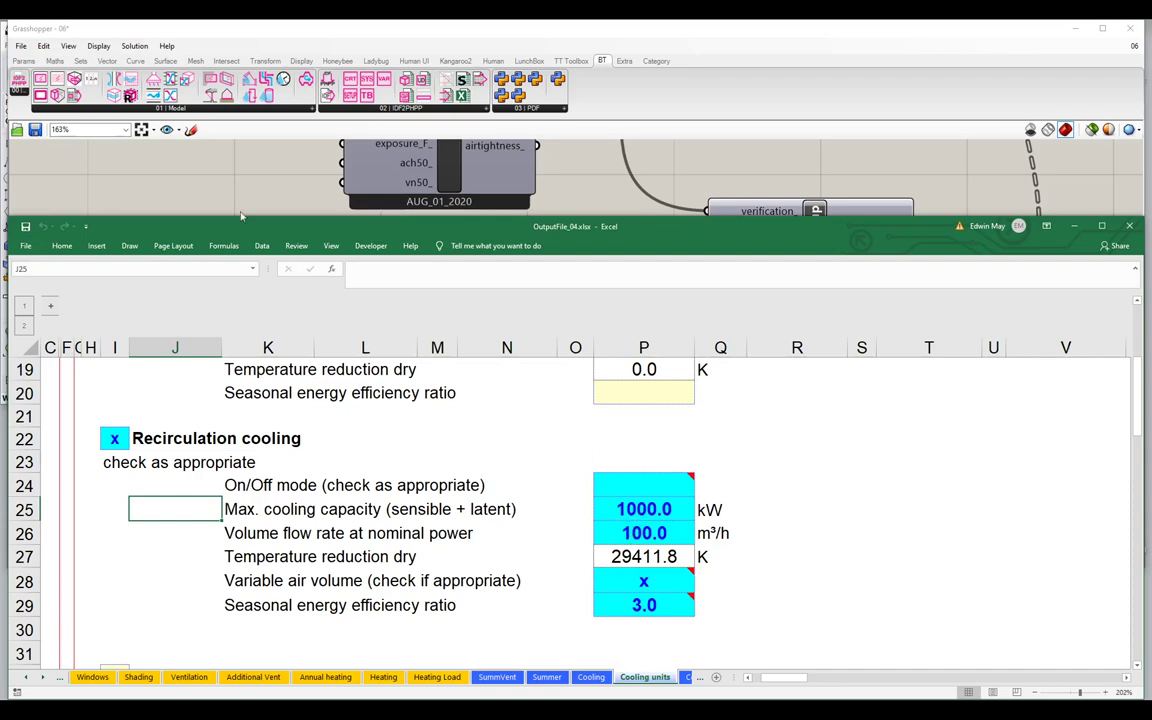
# Return to Grasshopper and shorten its window so the Recirculation cooling rows in Excel show beneath it.
pyautogui.moveTo(240, 215); pyautogui.dragTo(240, 262)
pyautogui.click(300, 250)
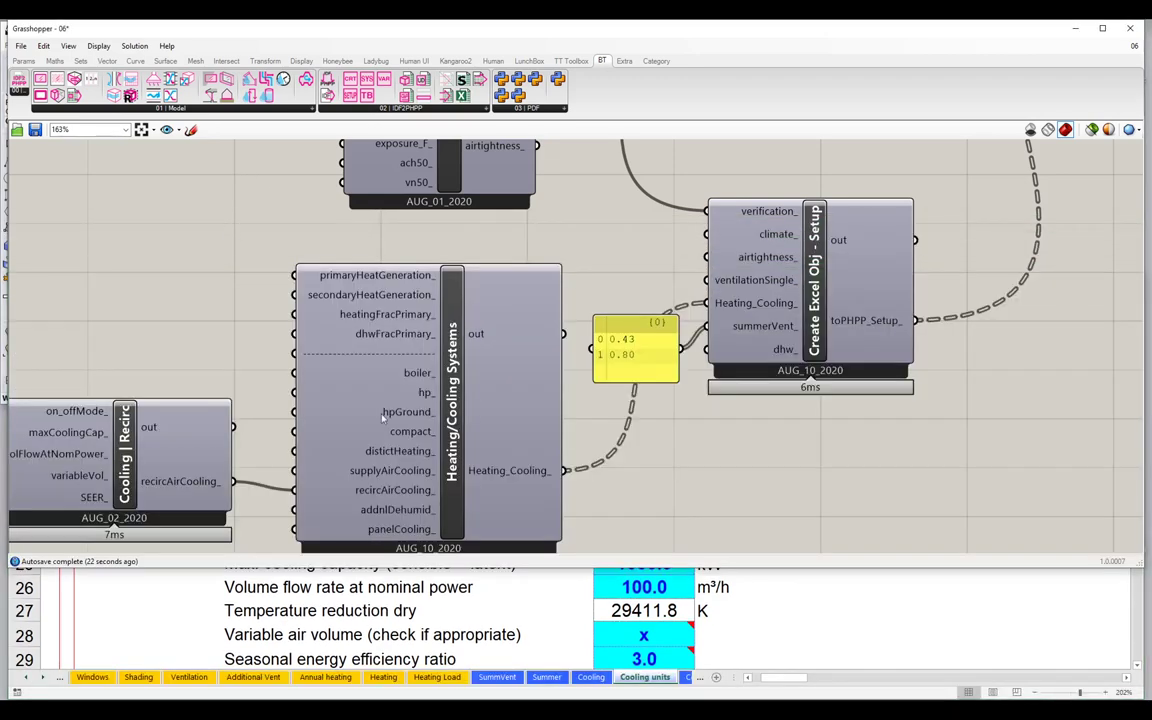
pyautogui.moveTo(440, 566); pyautogui.dragTo(445, 498)
# Add a panel containing 12 beside the inputs of the Cooling | Recirc component.
pyautogui.moveTo(200, 430); pyautogui.dragTo(315, 355)
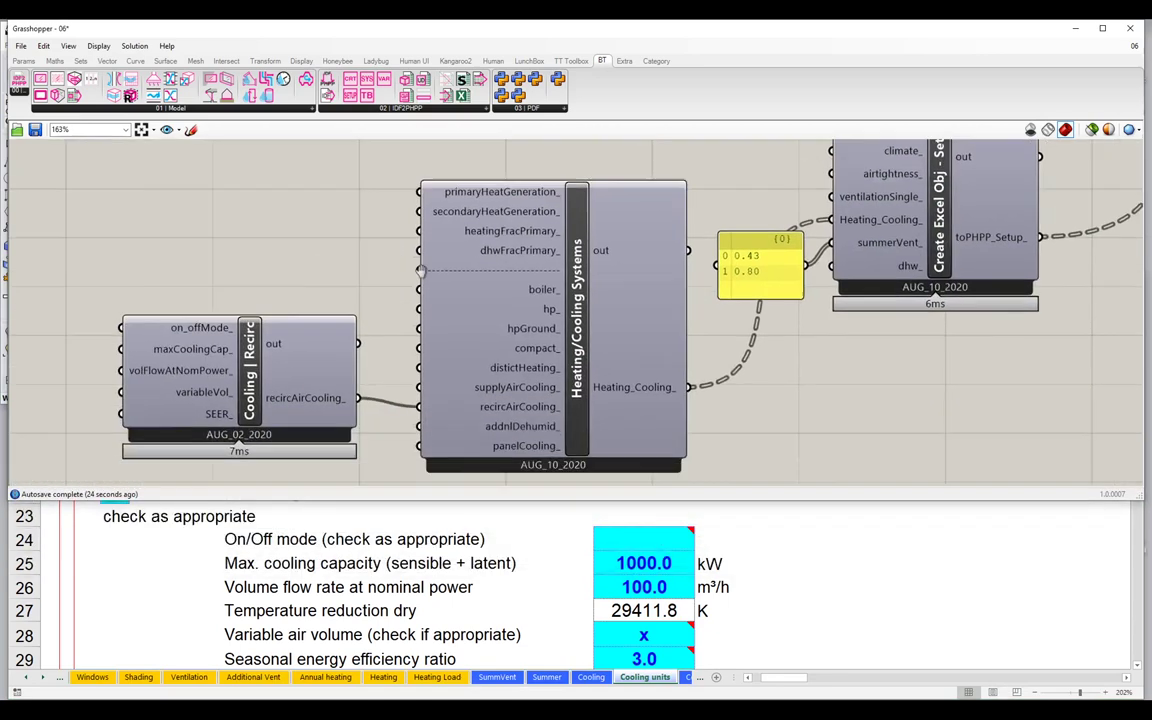
pyautogui.moveTo(54, 476); pyautogui.dragTo(319, 341)
pyautogui.doubleClick(206, 318)
pyautogui.write('panel')
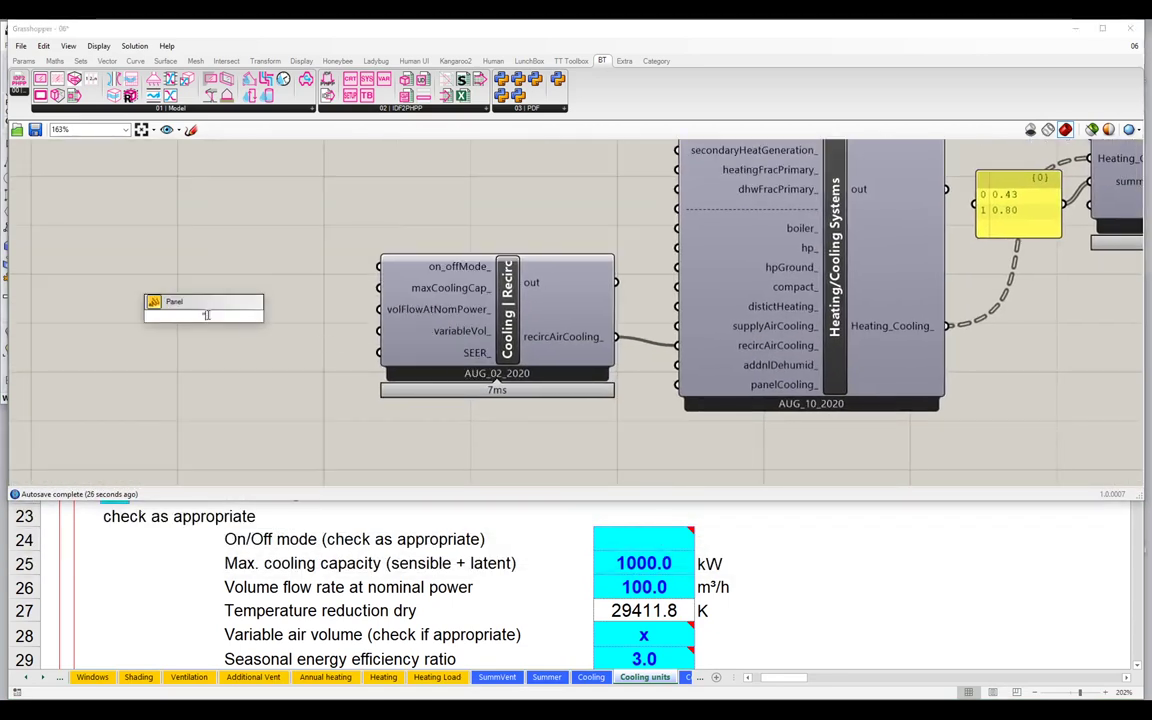
pyautogui.press('Return')
pyautogui.doubleClick(223, 320)
pyautogui.write('12')
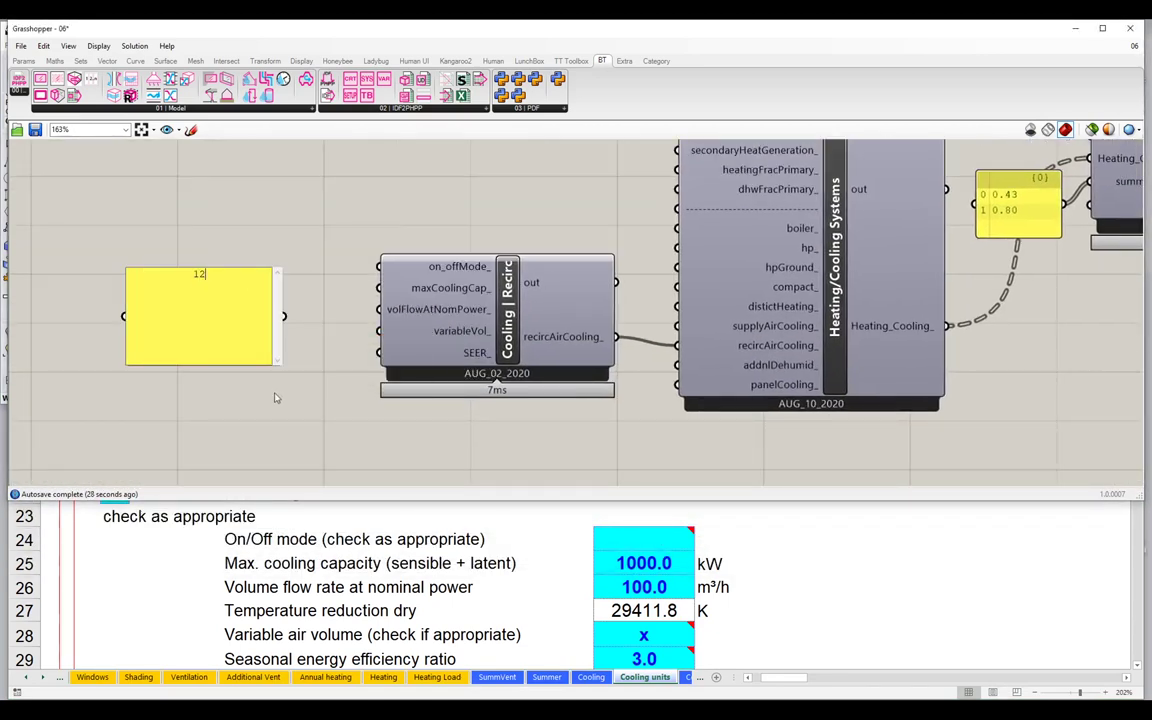
pyautogui.click(290, 343)
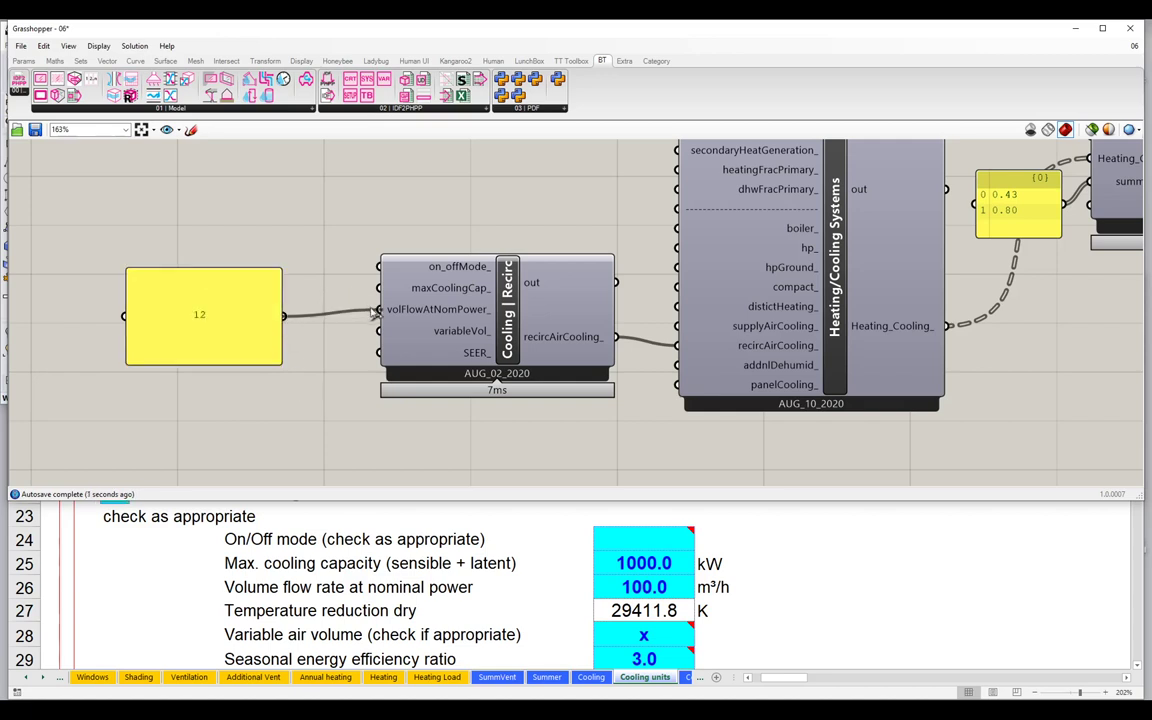
# Rewire the 12 panel to the maxCoolingCap_ input of the Cooling | Recirc component and shrink the panel.
pyautogui.moveTo(284, 316); pyautogui.dragTo(379, 288)
pyautogui.moveTo(127, 364); pyautogui.dragTo(267, 333)
# Duplicate the 12 panel below itself, set the copy's content to 1000 and connect it to the volFlowAtNomPower_ input.
pyautogui.click(240, 287)
pyautogui.hotkey('ctrl', 'c')
pyautogui.hotkey('ctrl', 'v')
pyautogui.doubleClick(267, 333)
pyautogui.write('100')
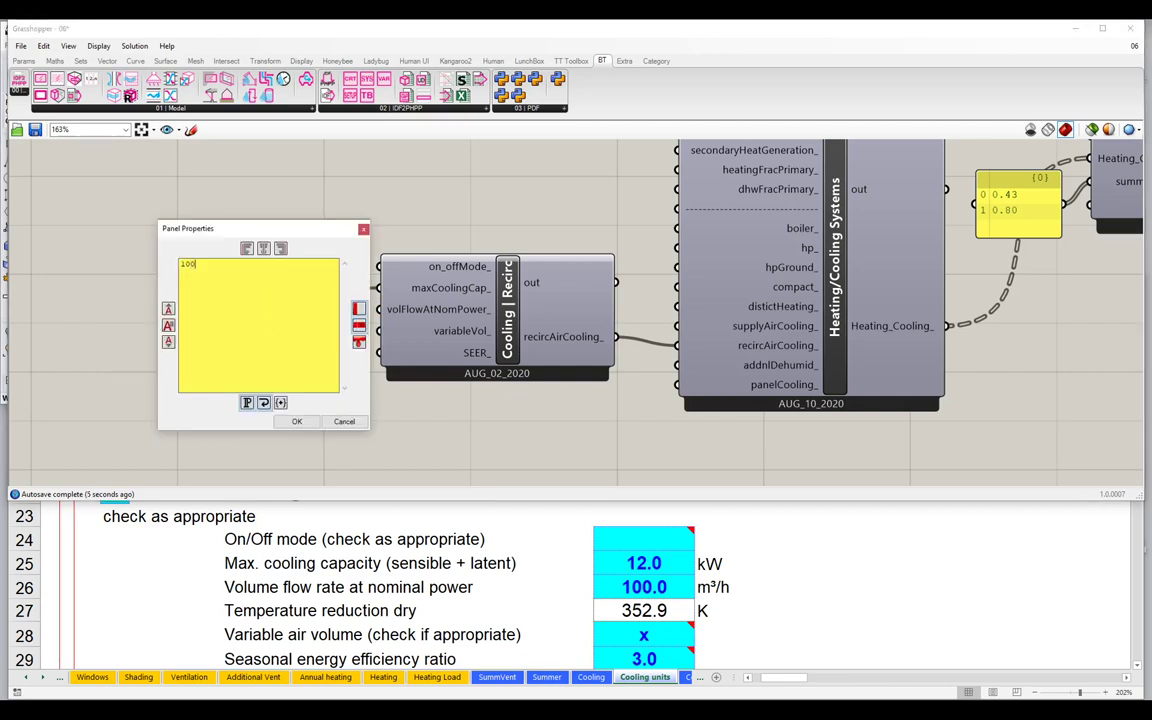
pyautogui.write('0')
pyautogui.click(297, 421)
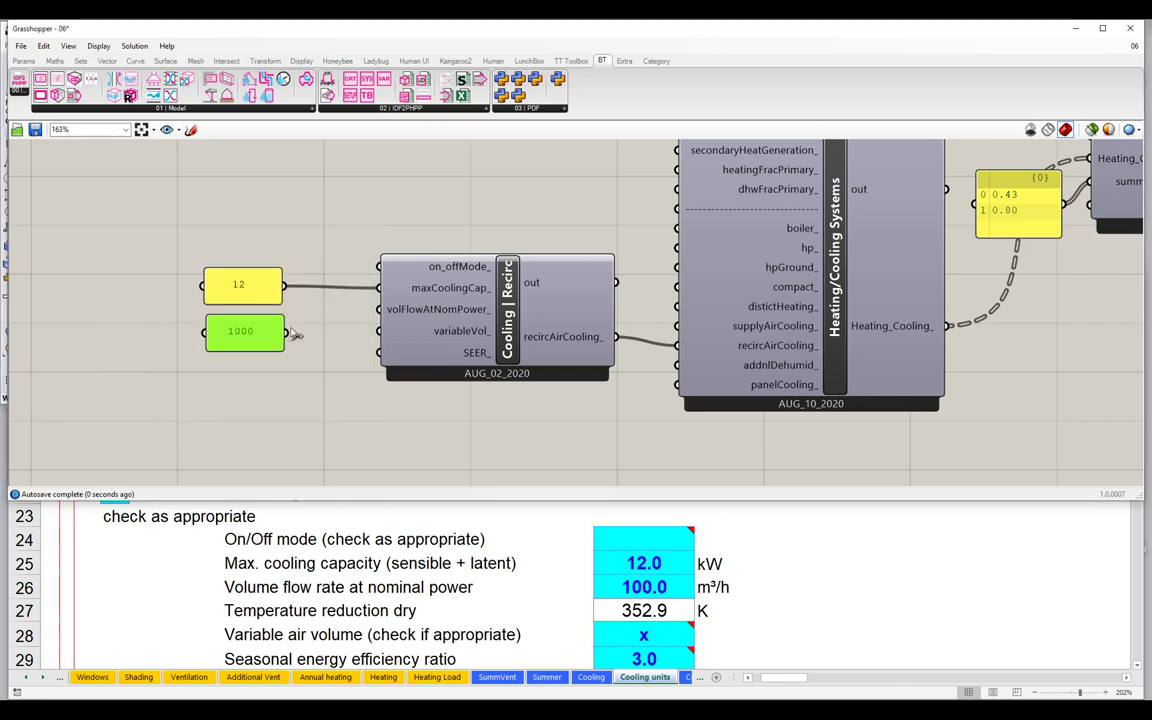
pyautogui.moveTo(285, 332); pyautogui.dragTo(372, 316)
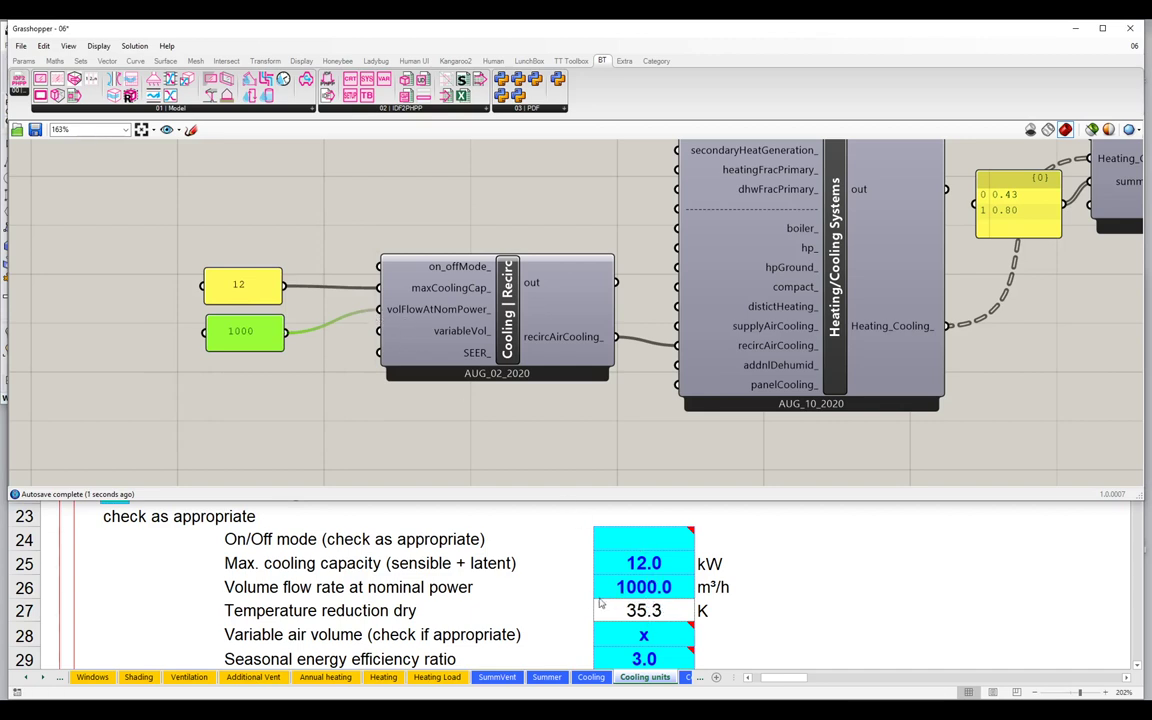
# Reduce the height of the 1000 and 12 panels so they sit compactly beside the Cooling | Recirc inputs.
pyautogui.moveTo(238, 350); pyautogui.dragTo(243, 347)
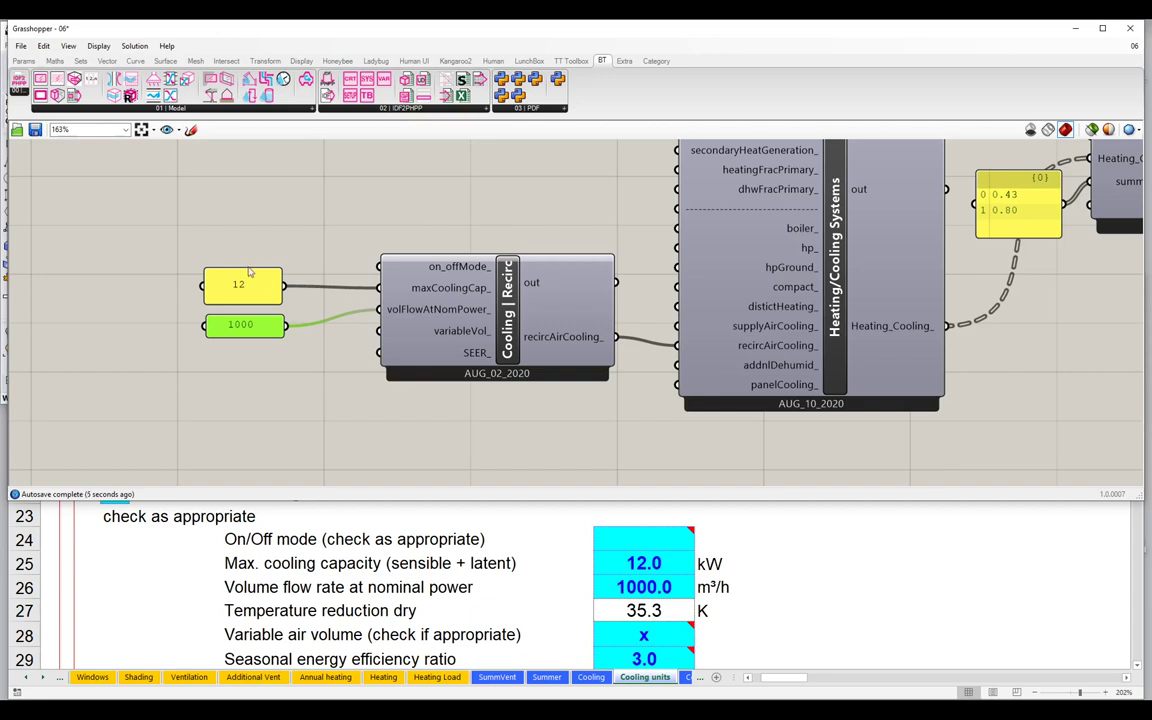
pyautogui.moveTo(245, 270); pyautogui.dragTo(245, 283)
pyautogui.click(325, 237)
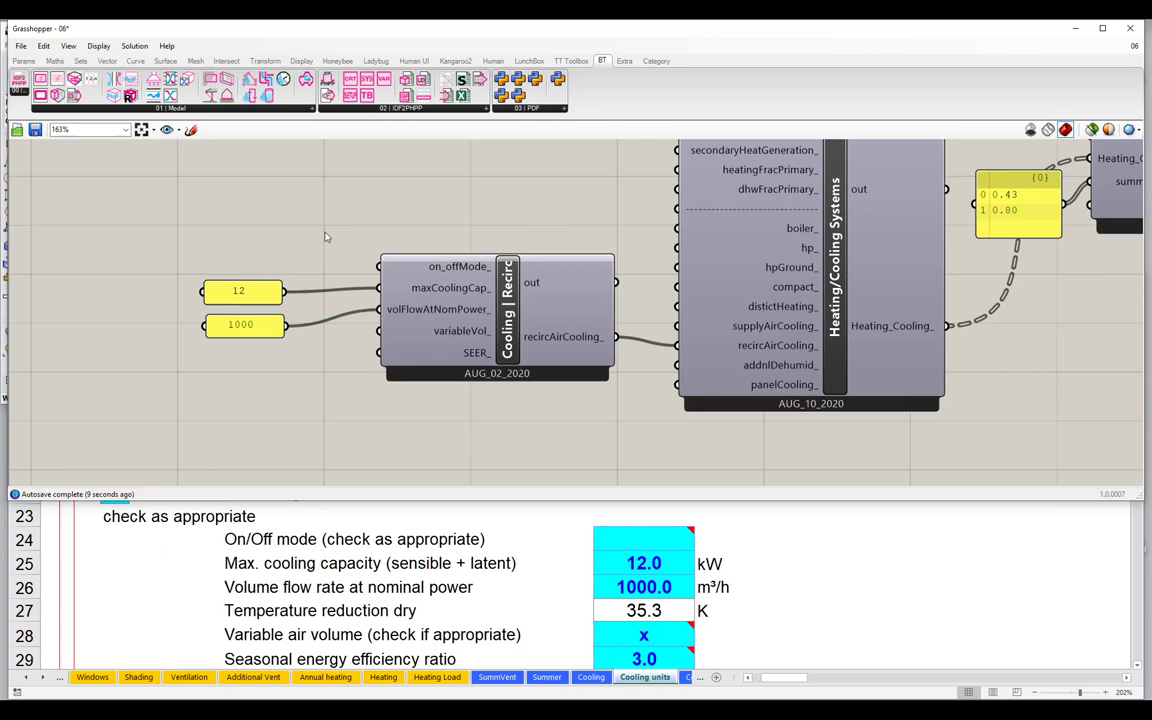
# Review the wiring from Cooling | Recirc through to Create Excel Obj - Setup against the cooling sections of the Cooling units sheet.
pyautogui.scroll(-2, 300, 235)
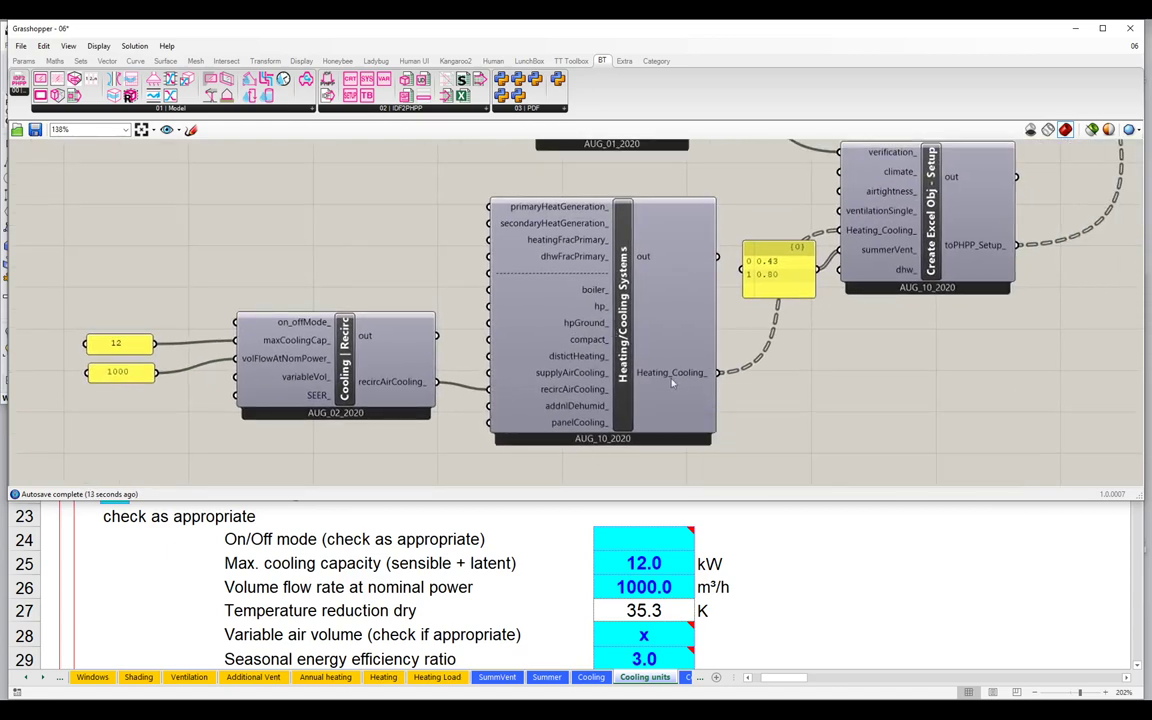
pyautogui.moveTo(604, 340); pyautogui.dragTo(455, 431)
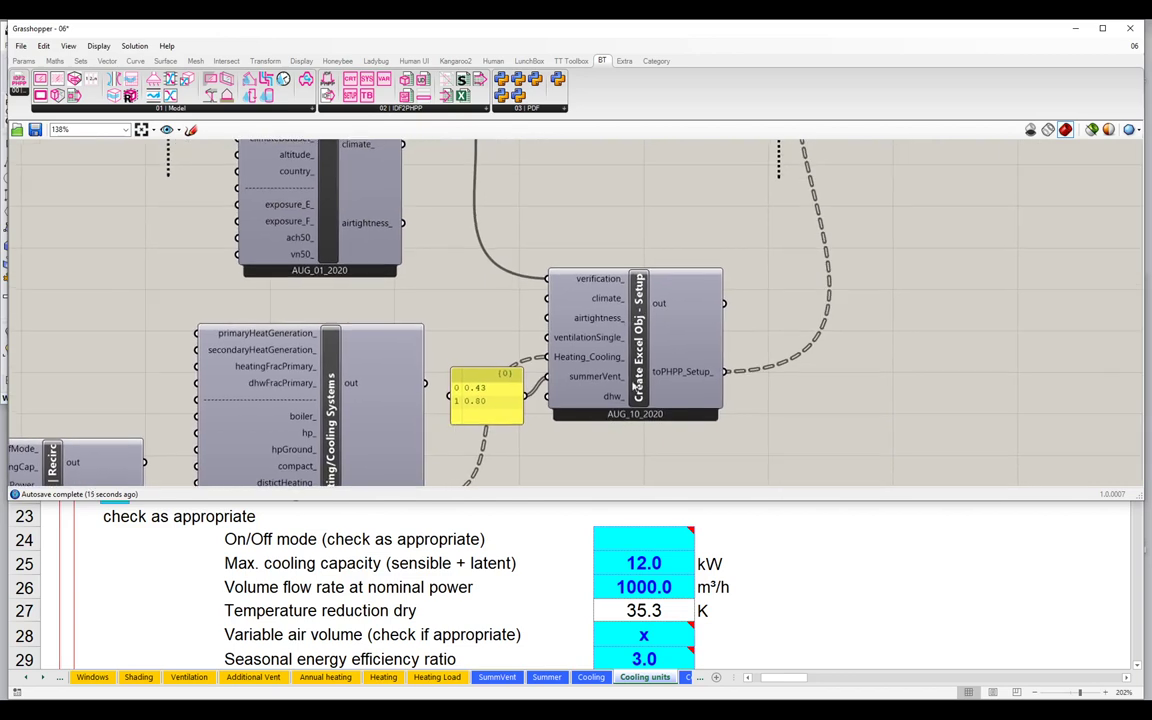
pyautogui.moveTo(683, 353)
pyautogui.click(787, 551)
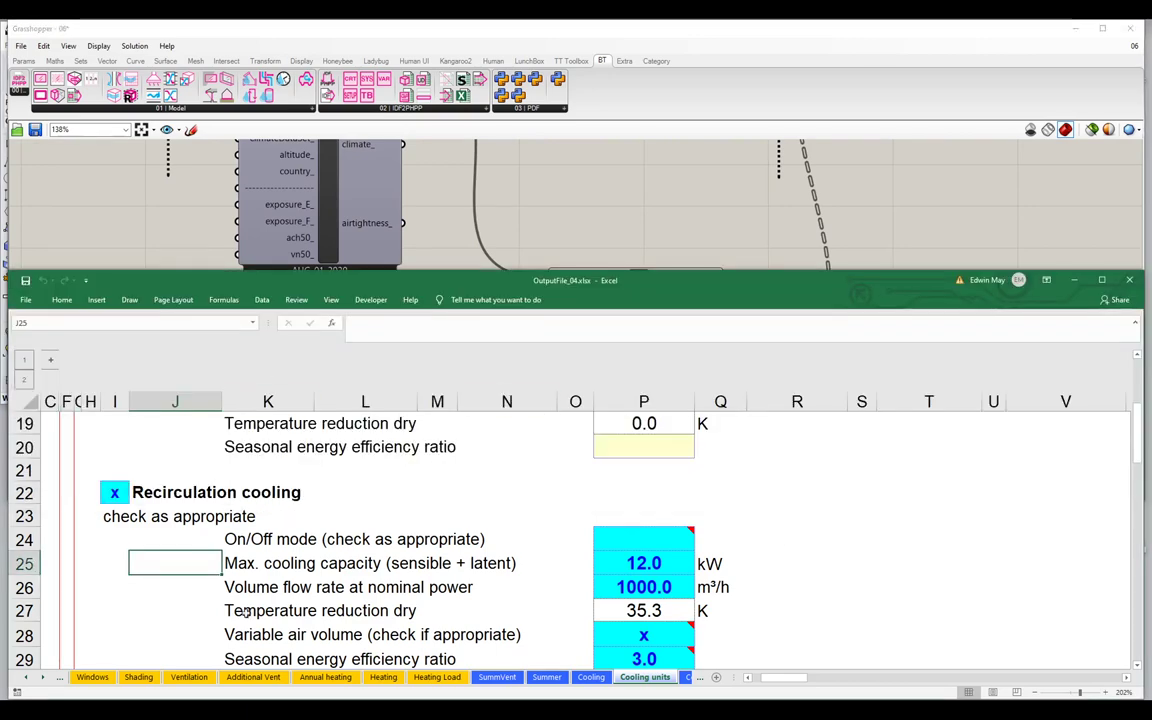
pyautogui.scroll(3, 1137, 450)
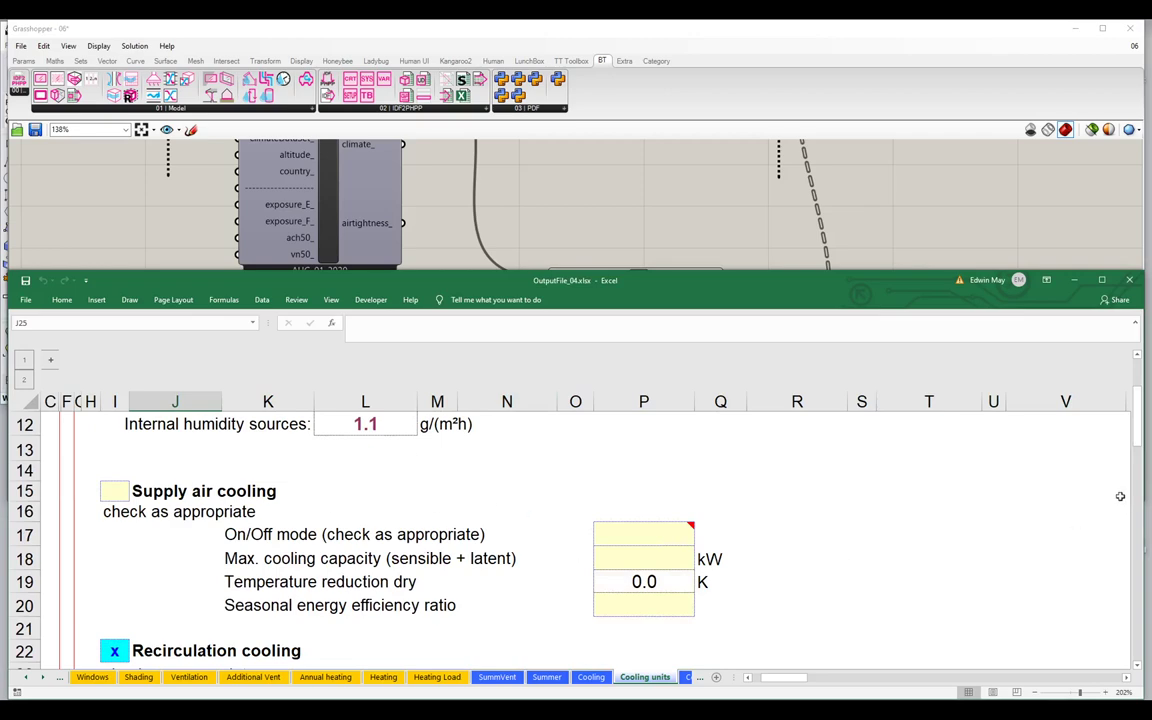
pyautogui.click(460, 176)
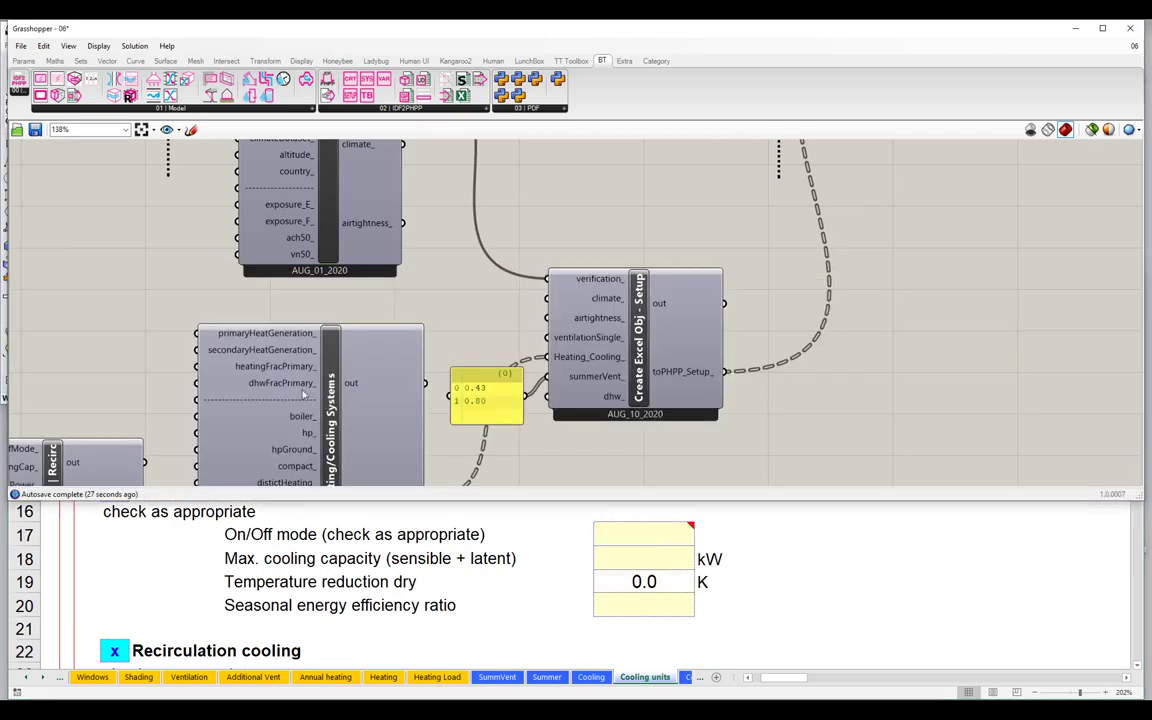
pyautogui.moveTo(256, 395); pyautogui.dragTo(395, 291)
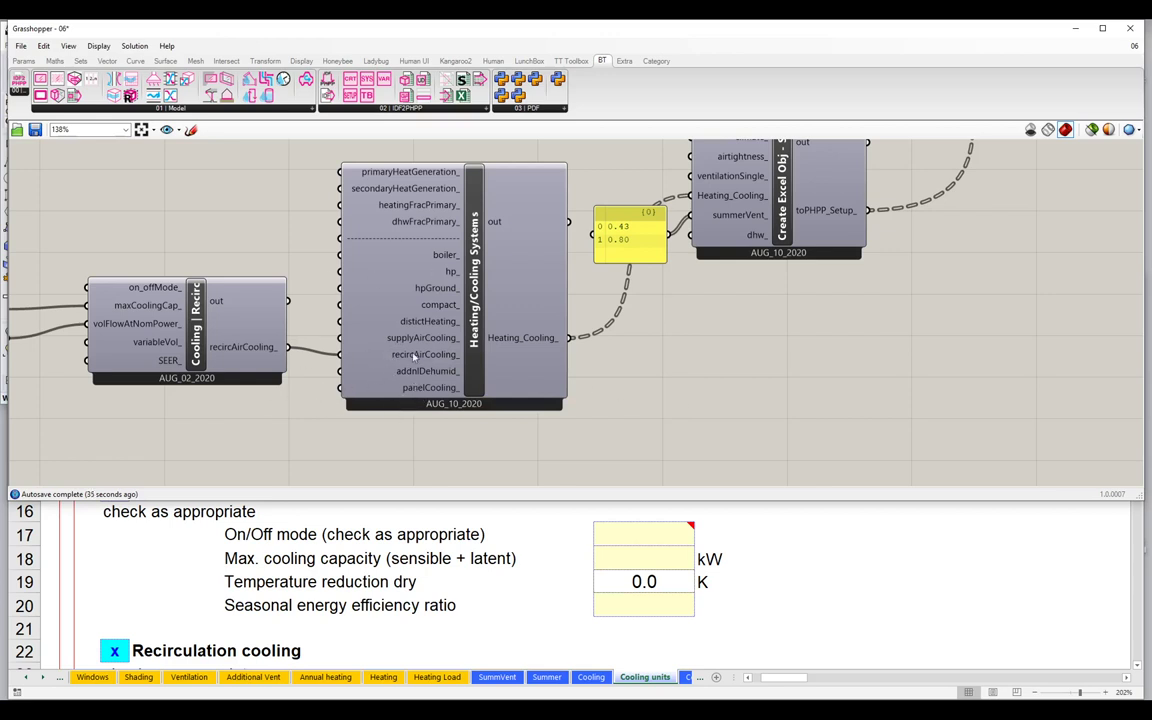
# Switch to Excel, show the Verification sheet and make the window taller so more of the results are visible.
pyautogui.click(384, 576)
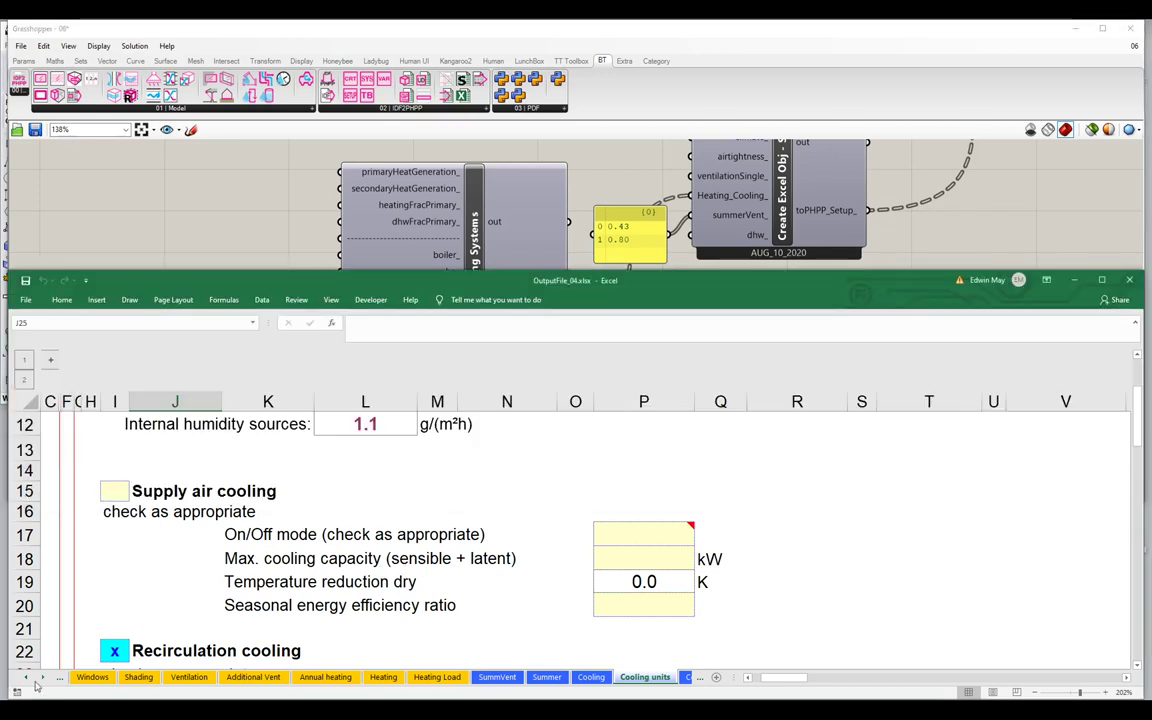
pyautogui.click(26, 680)
pyautogui.click(26, 680)
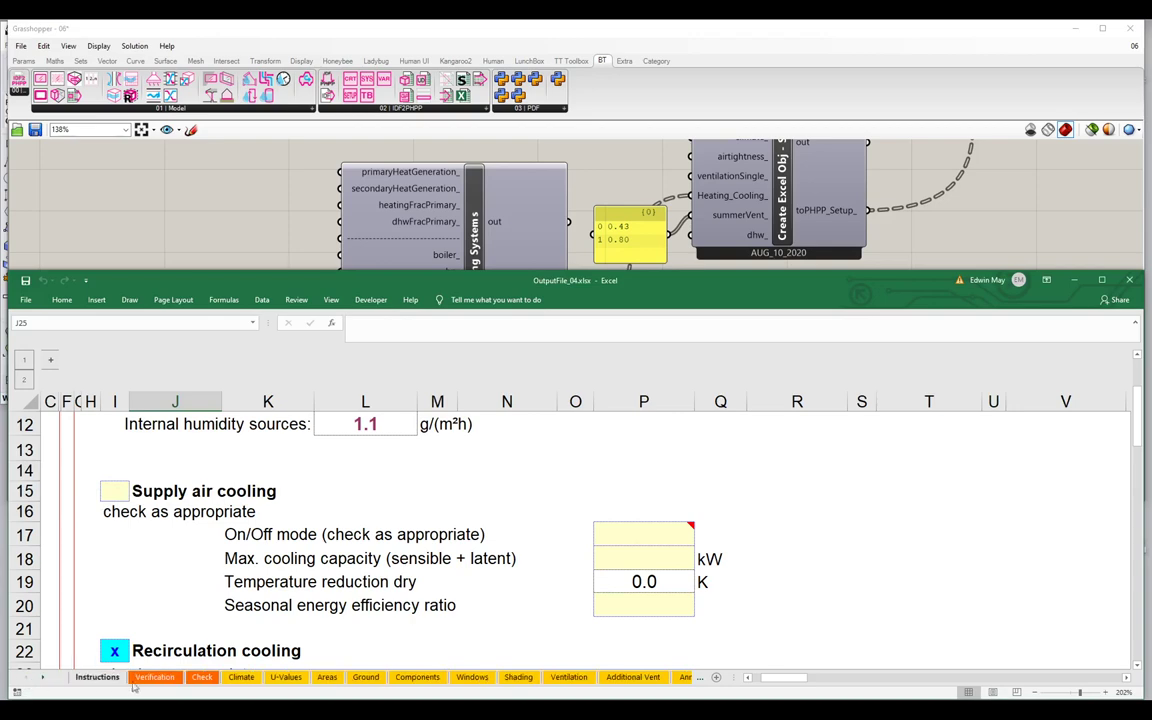
pyautogui.click(152, 679)
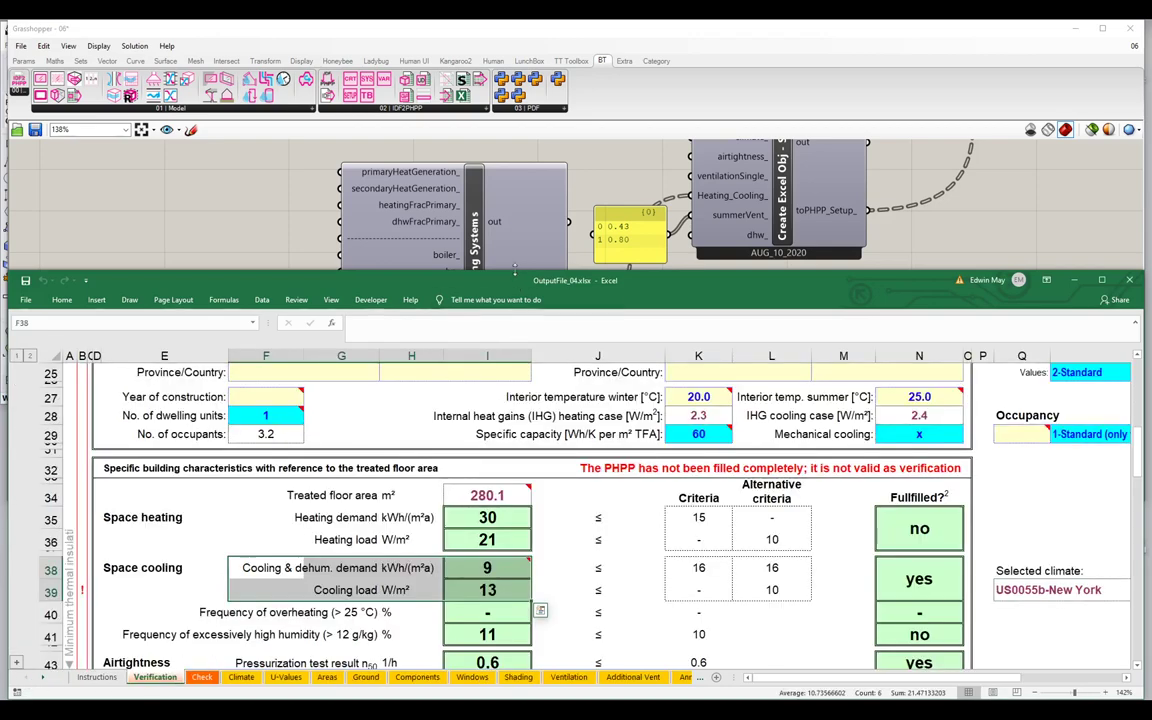
pyautogui.moveTo(516, 268); pyautogui.dragTo(560, 188)
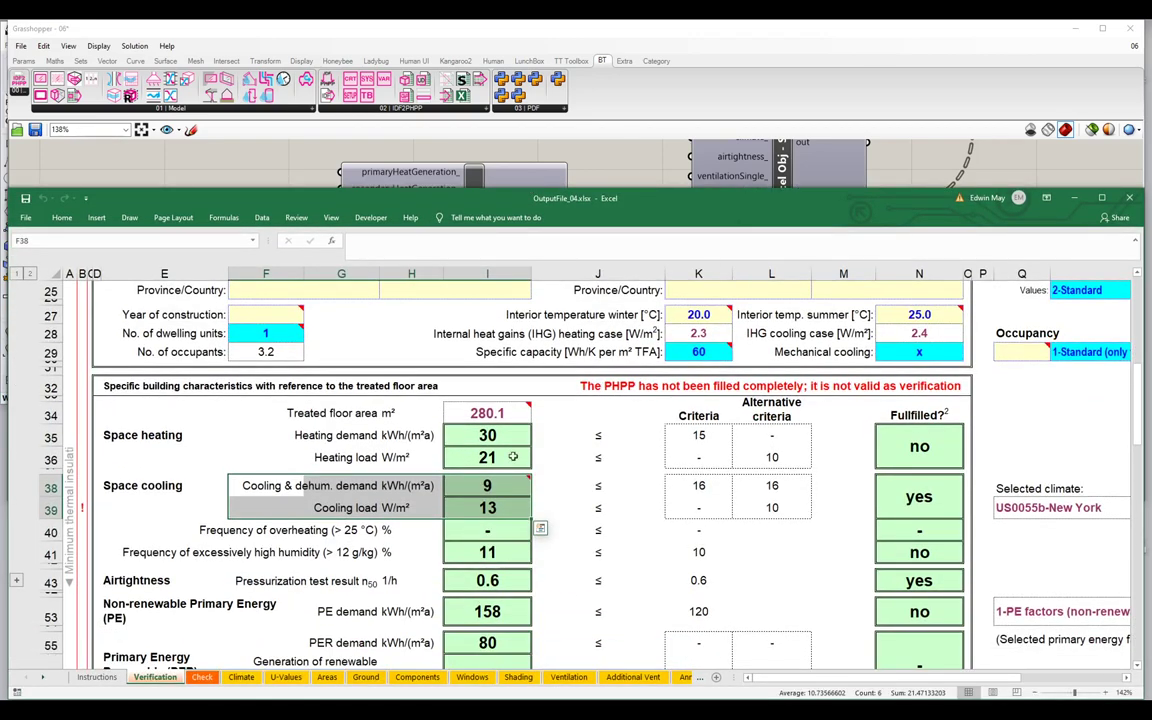
# Examine the space heating, space cooling, airtightness and primary energy results on the Verification sheet.
pyautogui.moveTo(298, 436); pyautogui.dragTo(518, 463)
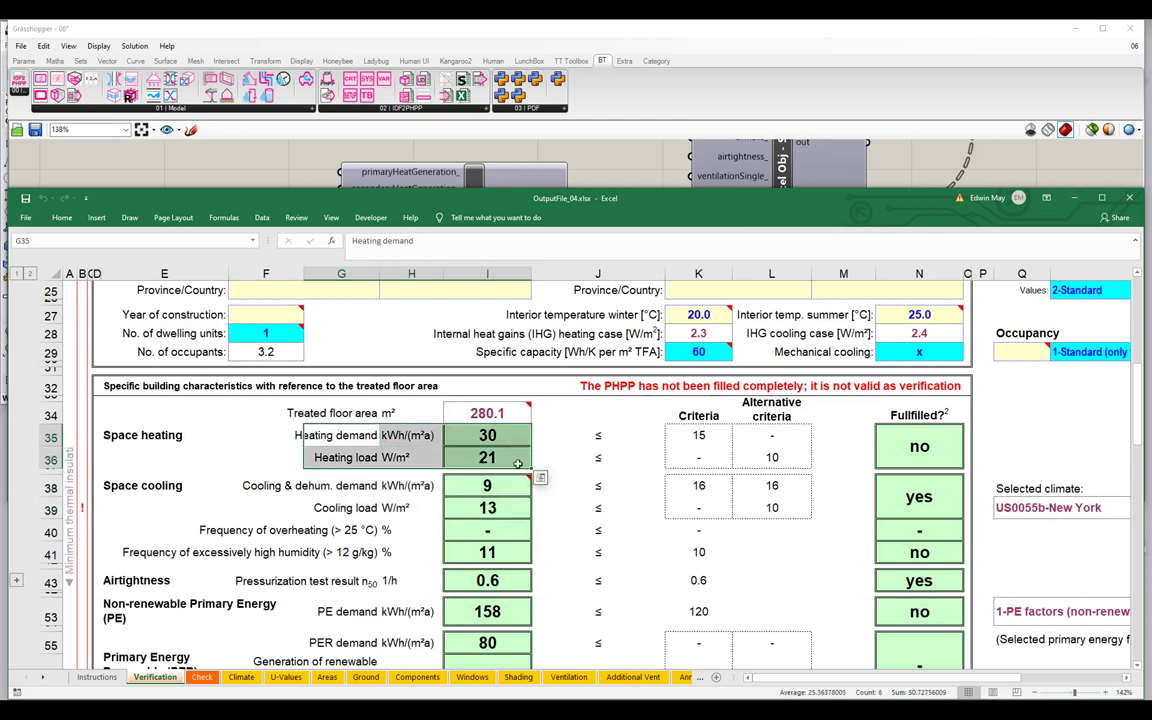
pyautogui.moveTo(250, 486); pyautogui.dragTo(510, 507)
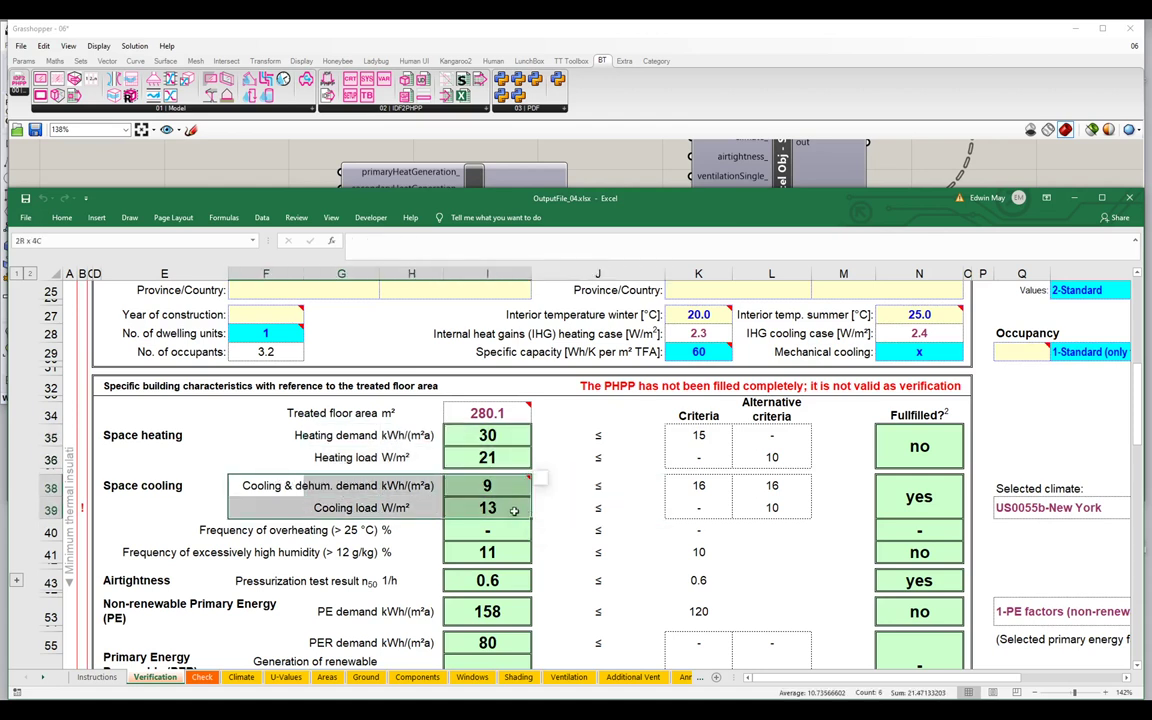
pyautogui.moveTo(136, 580); pyautogui.dragTo(487, 581)
pyautogui.scroll(-1, 399, 545)
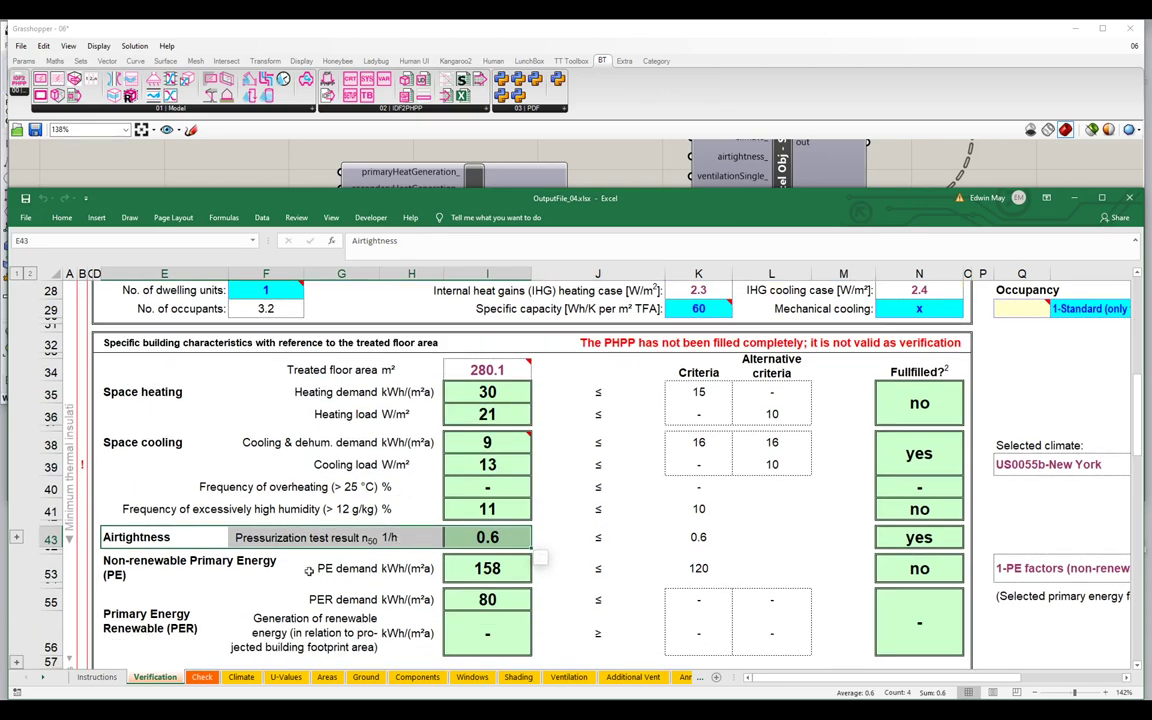
pyautogui.moveTo(138, 565); pyautogui.dragTo(490, 630)
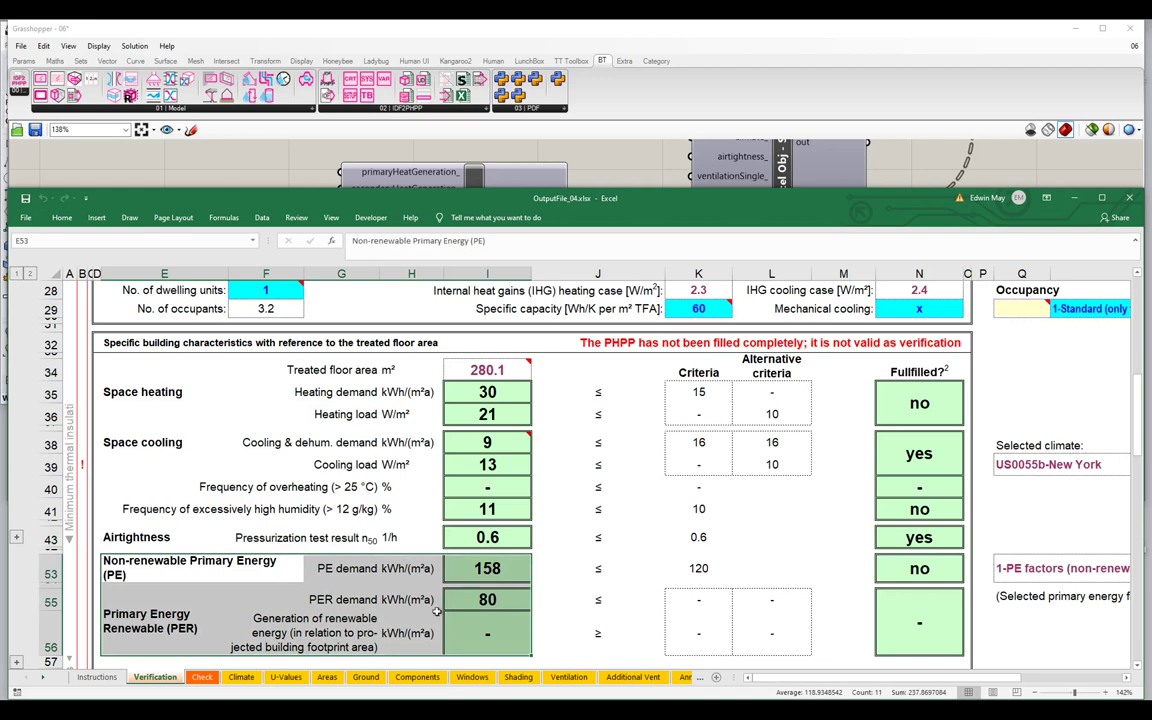
pyautogui.click(495, 568)
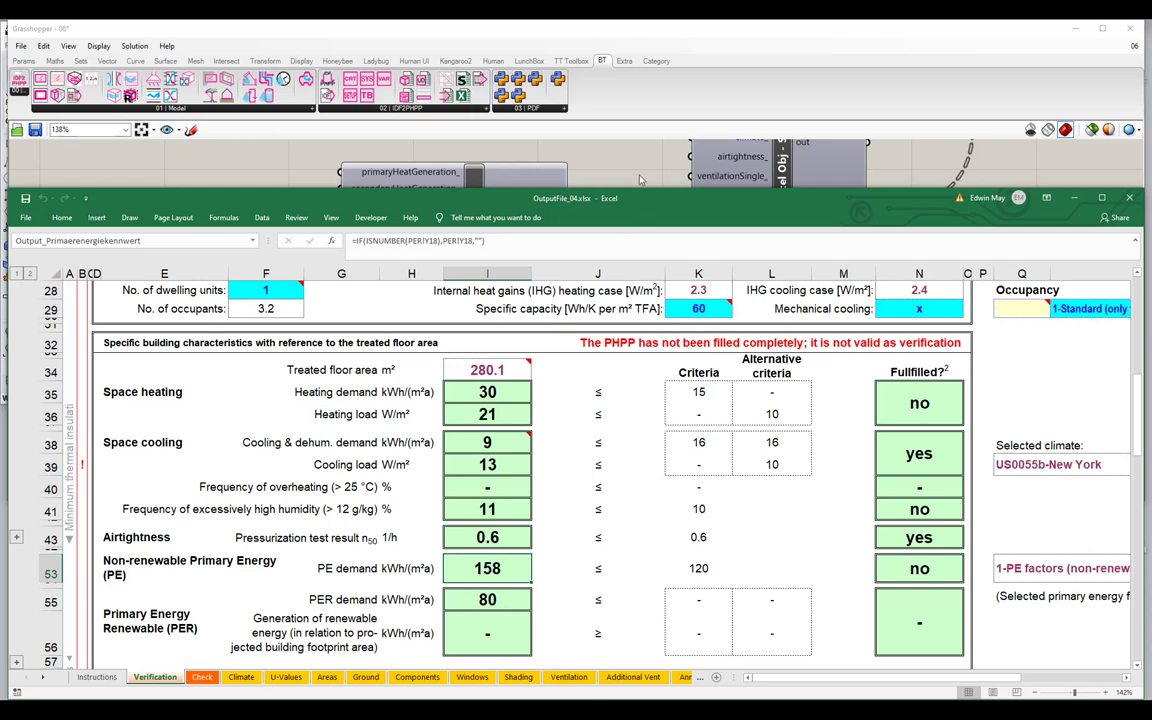
# Return to Grasshopper and connect a new, enlarged panel to the out output of Heating/Cooling Systems to list its settings.
pyautogui.click(576, 150)
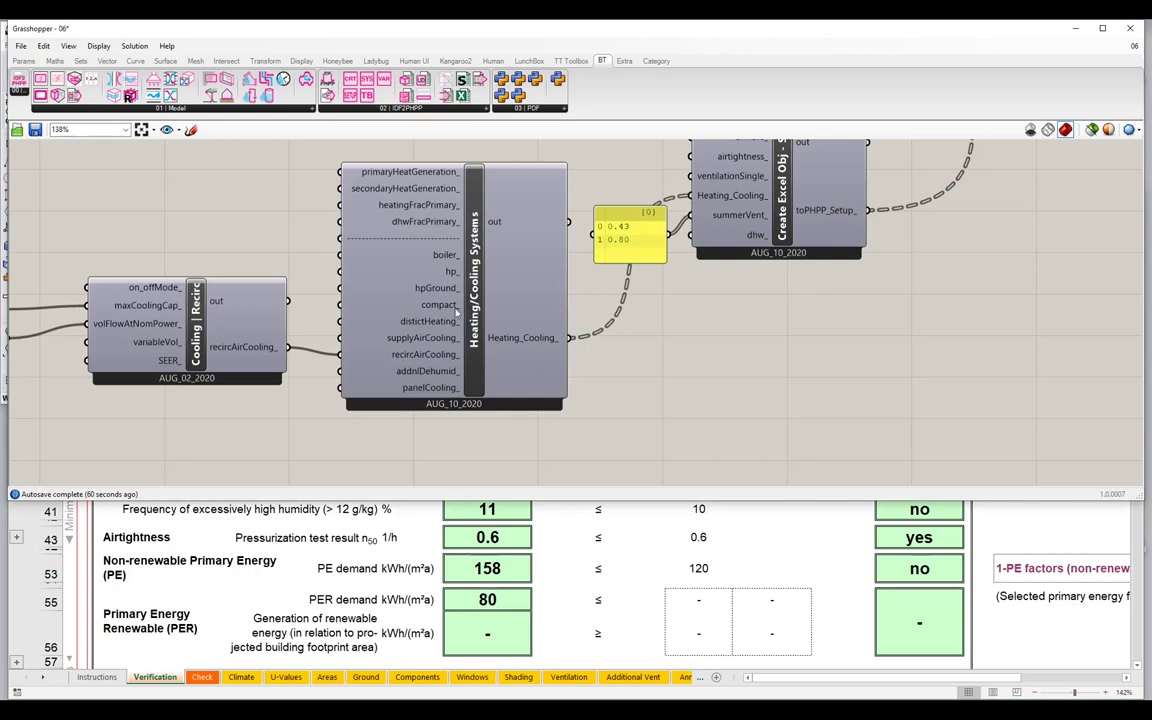
pyautogui.moveTo(468, 317); pyautogui.dragTo(466, 310)
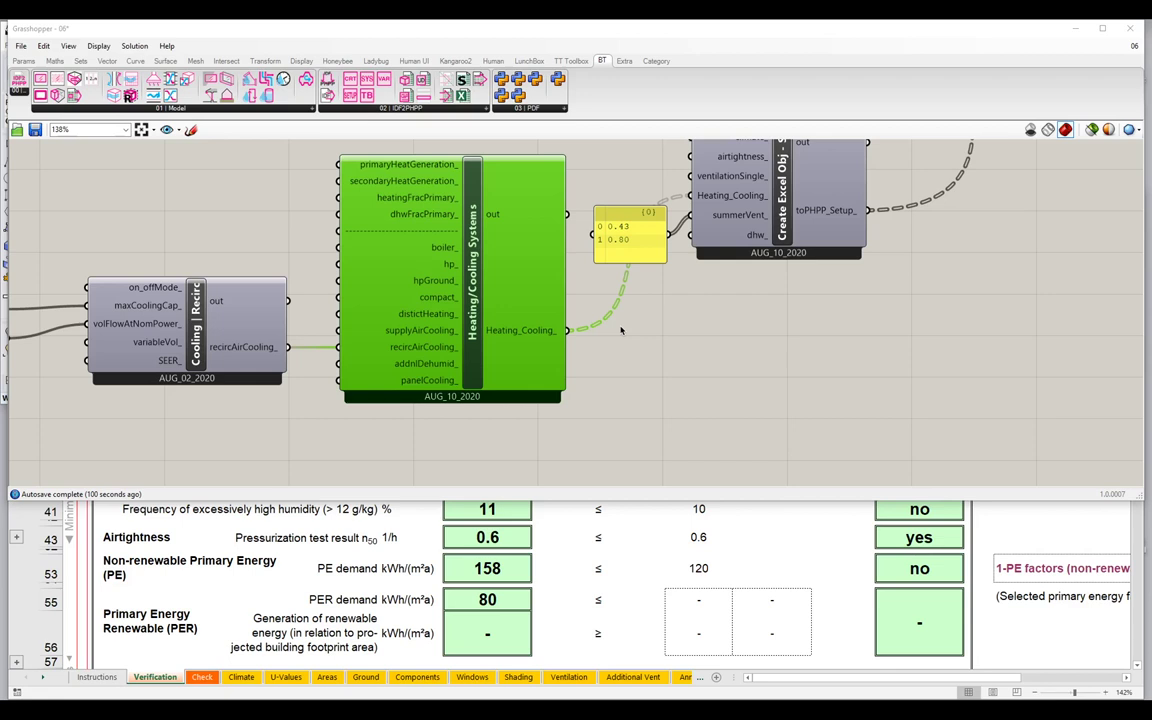
pyautogui.doubleClick(655, 278)
pyautogui.write('panel')
pyautogui.press('Return')
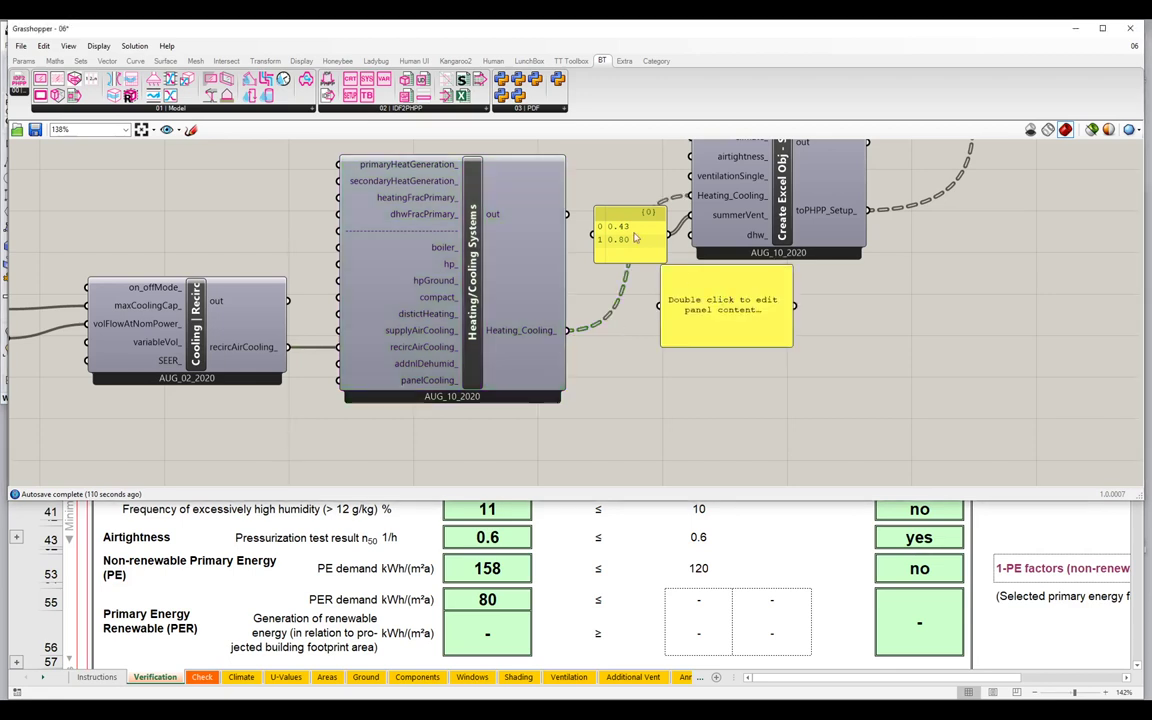
pyautogui.moveTo(567, 214); pyautogui.dragTo(660, 305)
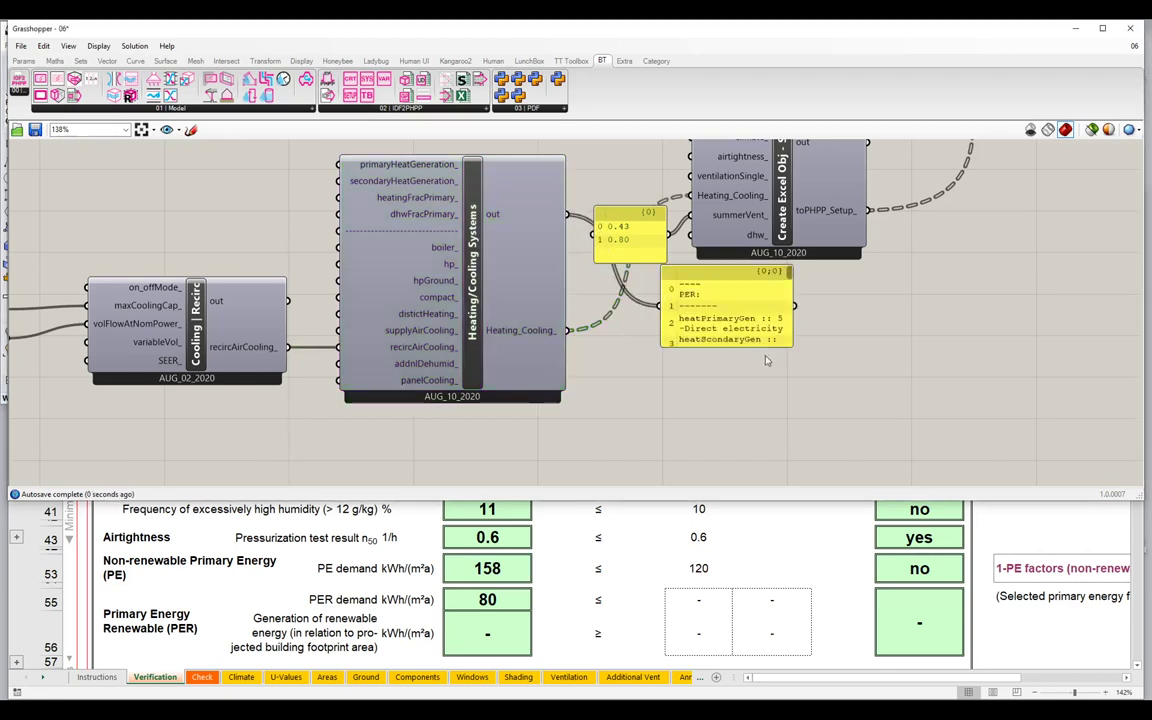
pyautogui.moveTo(791, 344); pyautogui.dragTo(1040, 468)
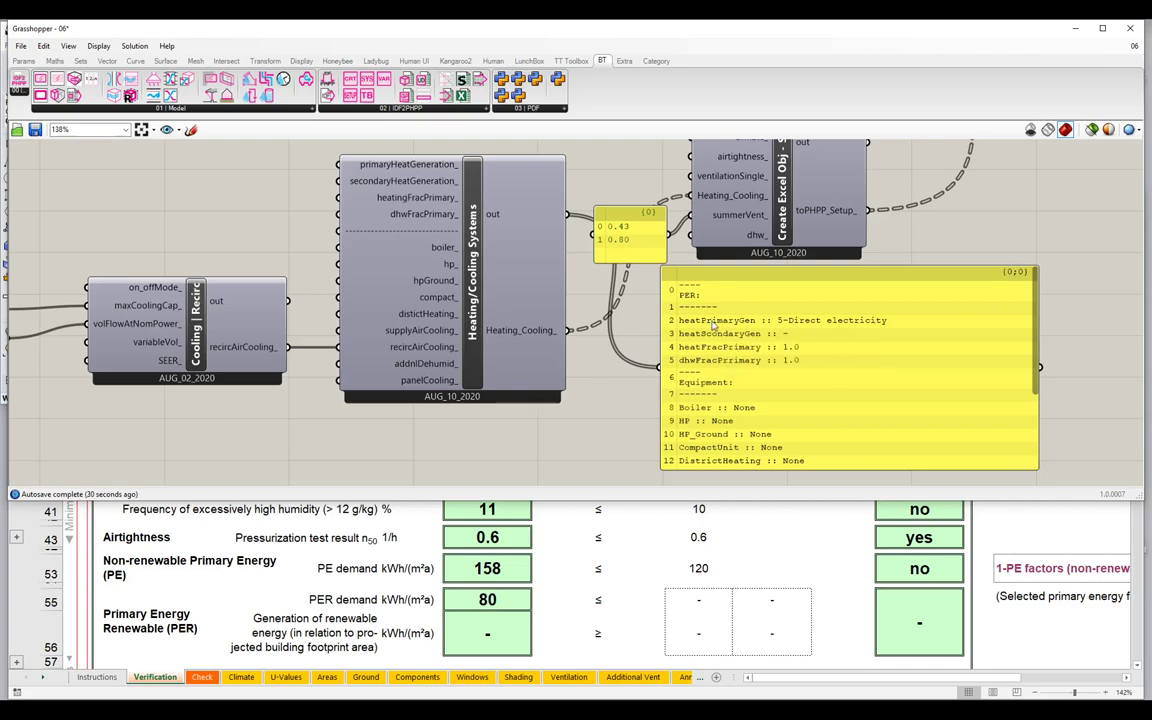
pyautogui.moveTo(712, 325); pyautogui.dragTo(739, 323)
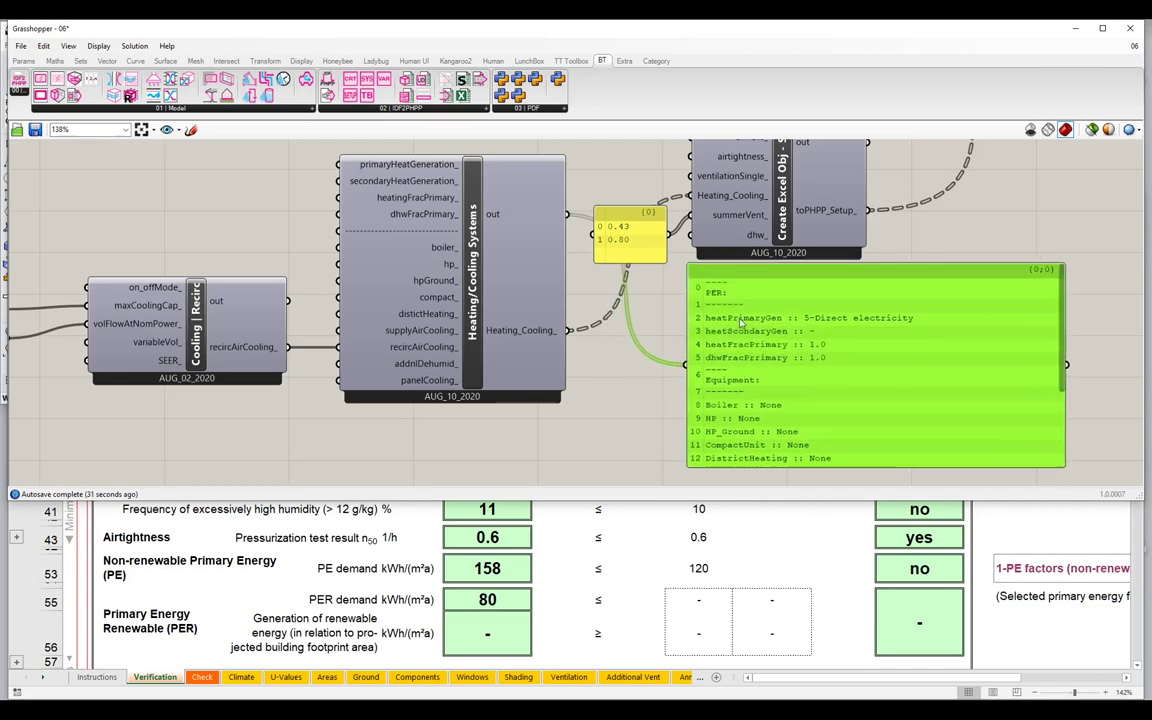
# Switch to Excel and bring up the PER worksheet of the PHPP workbook.
pyautogui.click(586, 543)
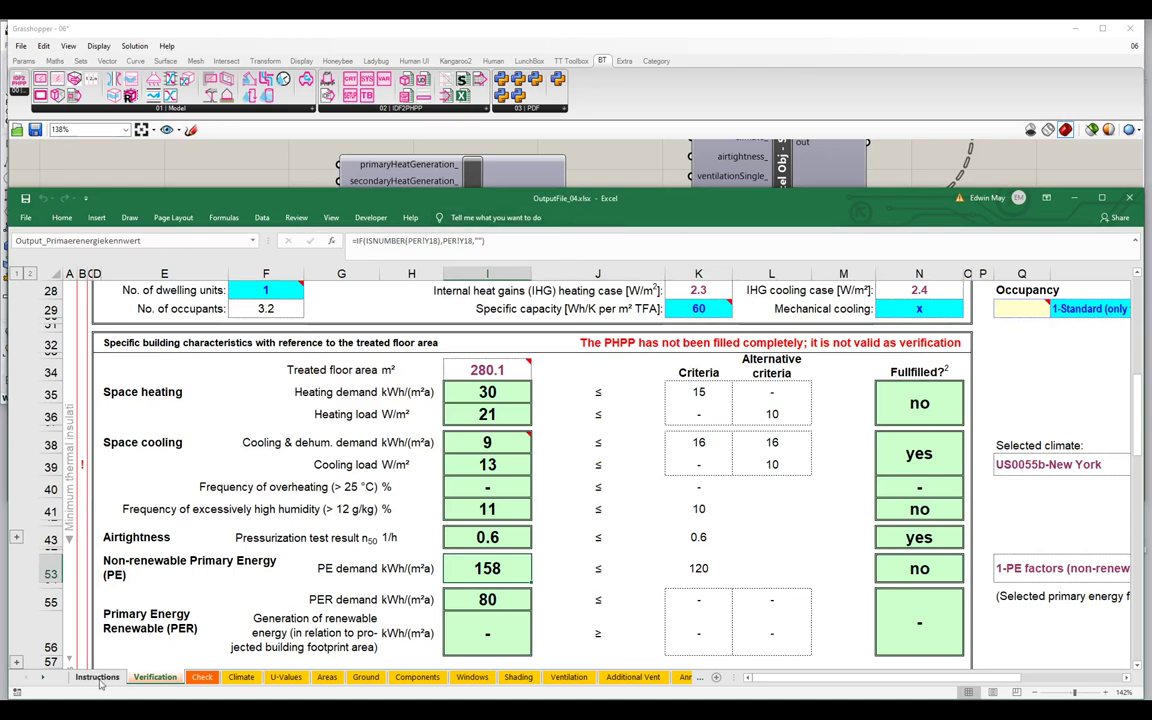
pyautogui.click(42, 677)
pyautogui.click(42, 677)
pyautogui.click(42, 678)
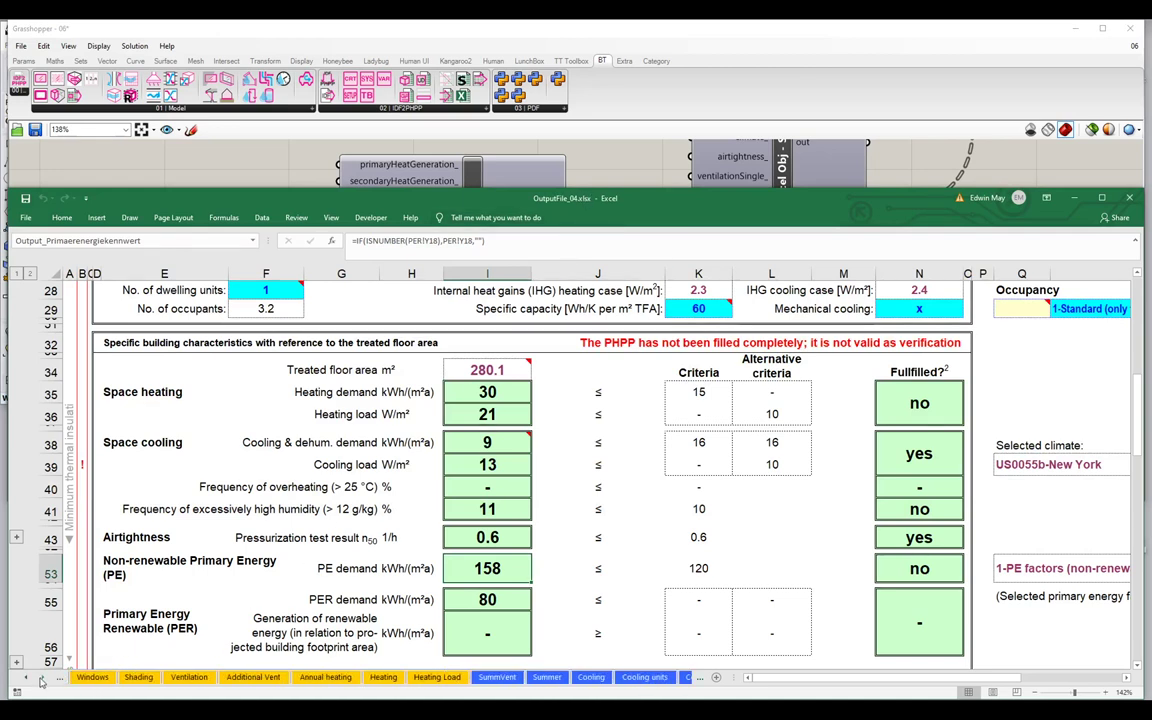
pyautogui.click(42, 678)
pyautogui.click(42, 678)
pyautogui.click(42, 678)
pyautogui.click(42, 678)
pyautogui.click(42, 678)
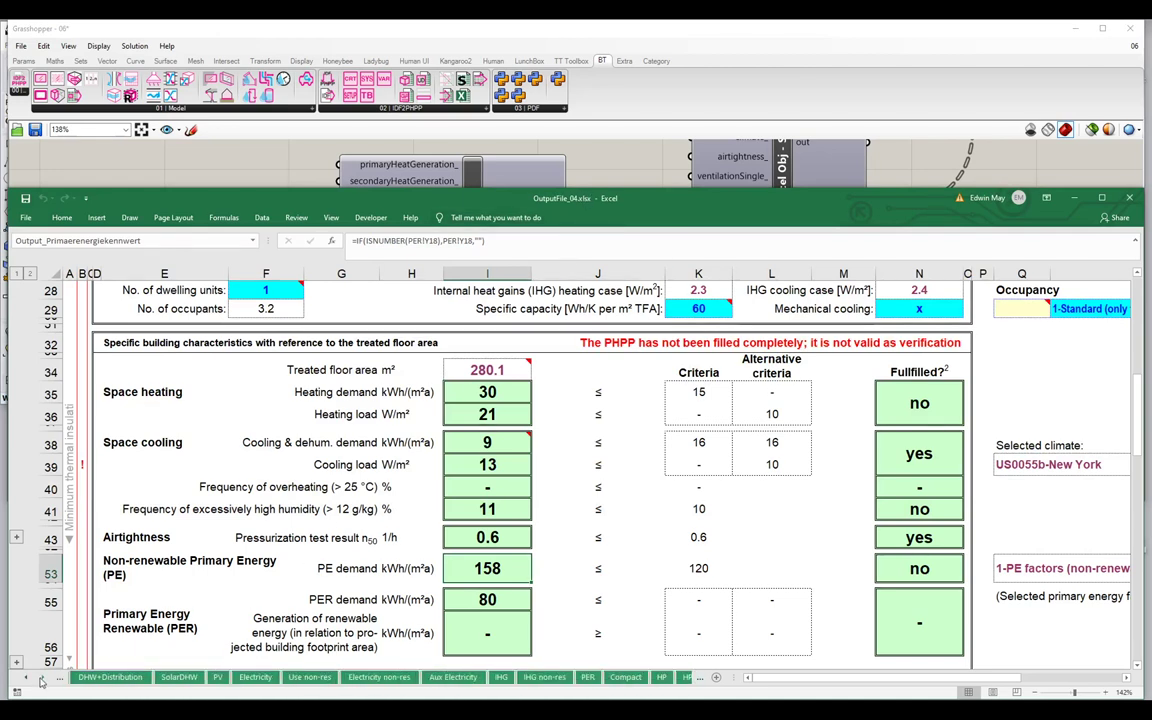
pyautogui.click(42, 678)
pyautogui.click(42, 678)
pyautogui.click(42, 678)
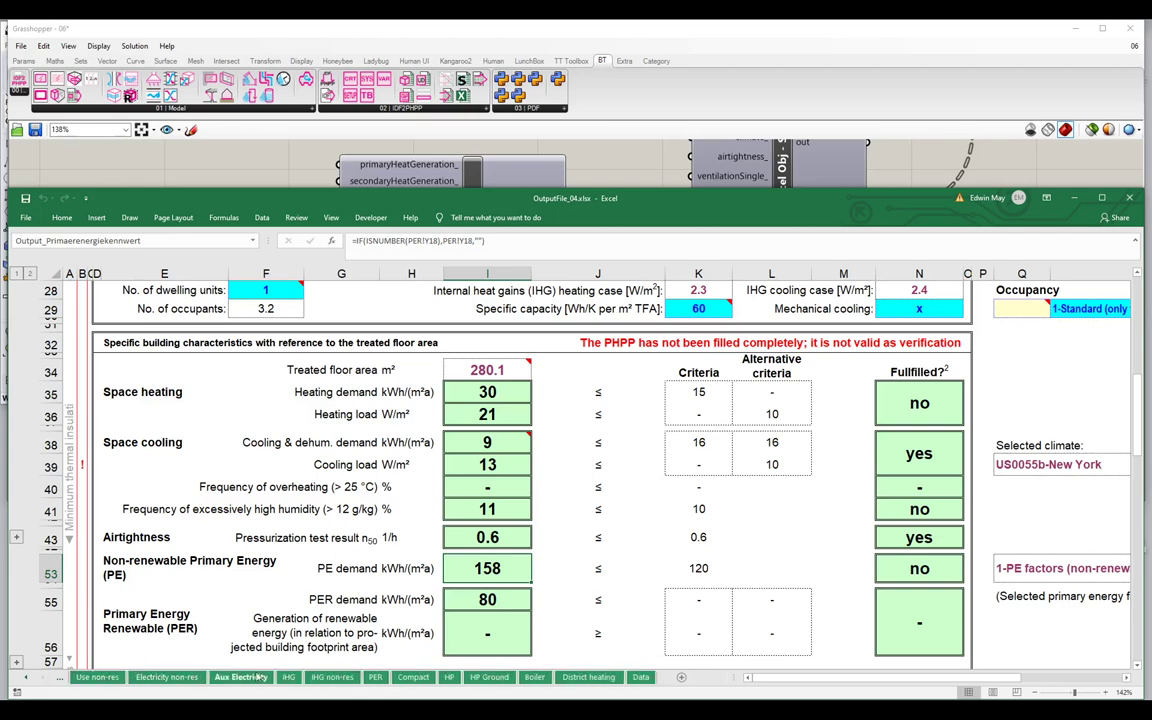
pyautogui.click(376, 679)
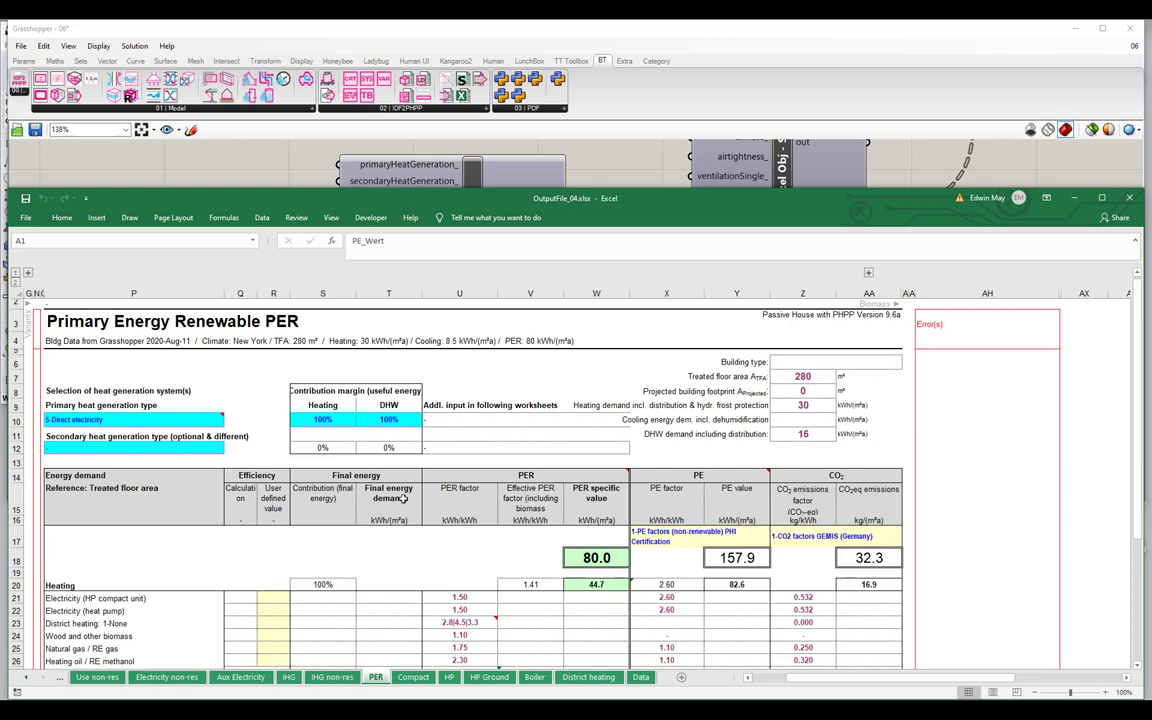
# Enlarge the PER sheet's heat generation section to 214% and inspect the Primary heat generation type cell.
pyautogui.moveTo(1070, 693); pyautogui.dragTo(1082, 693)
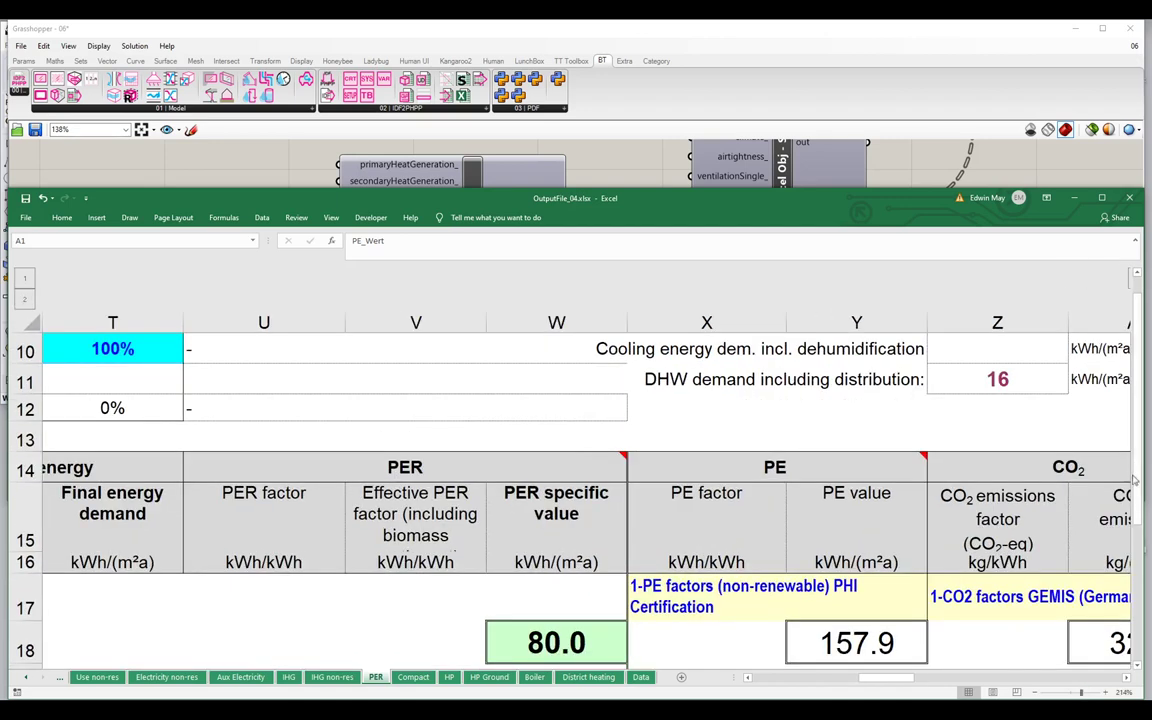
pyautogui.moveTo(888, 678); pyautogui.dragTo(850, 680)
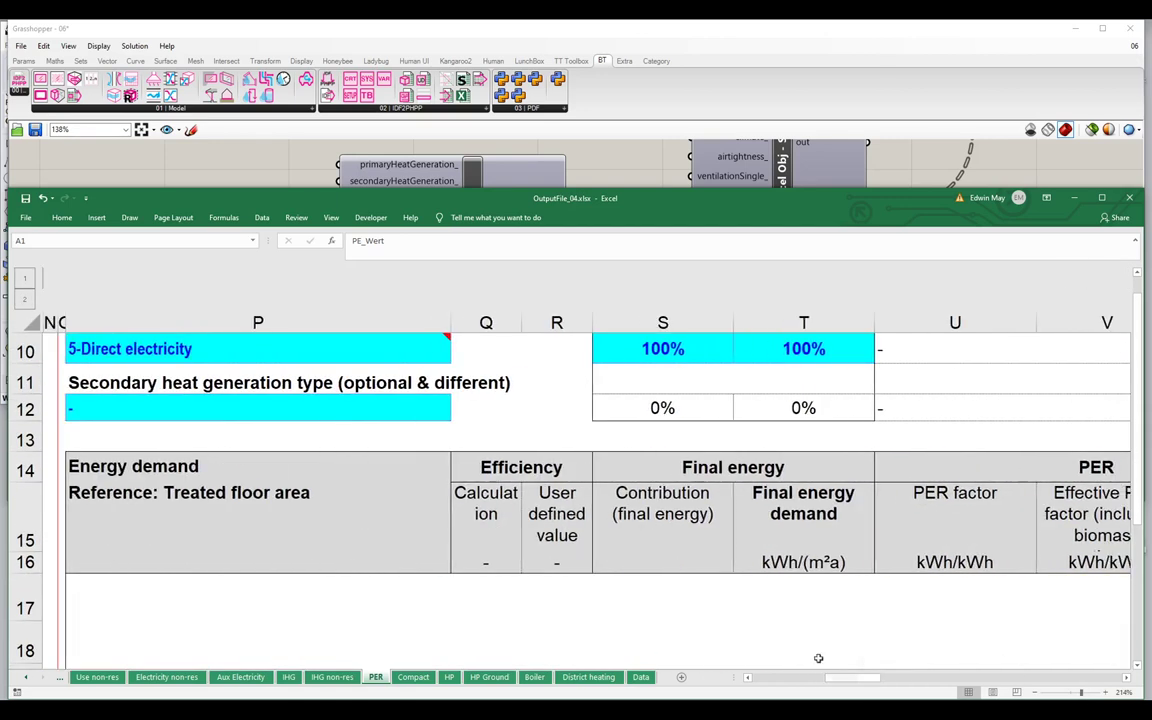
pyautogui.scroll(1, 386, 412)
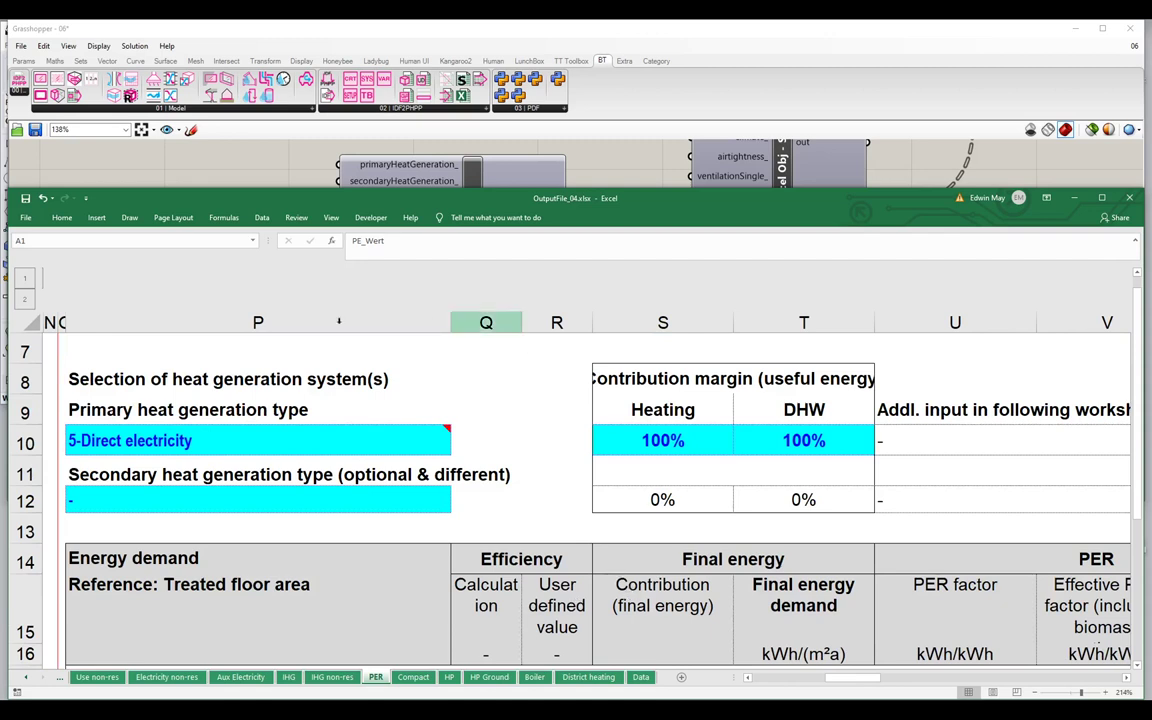
pyautogui.click(125, 436)
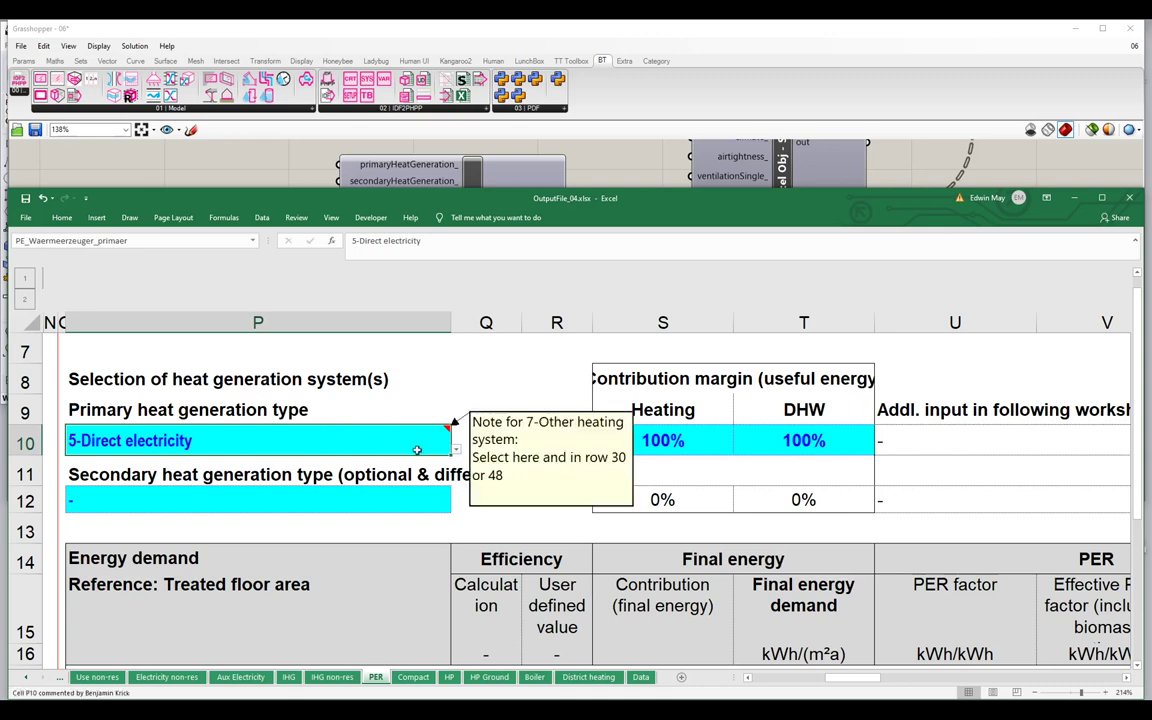
# Review the primary heat generation type options and the Heating and DHW contribution shares on the PER sheet.
pyautogui.click(455, 451)
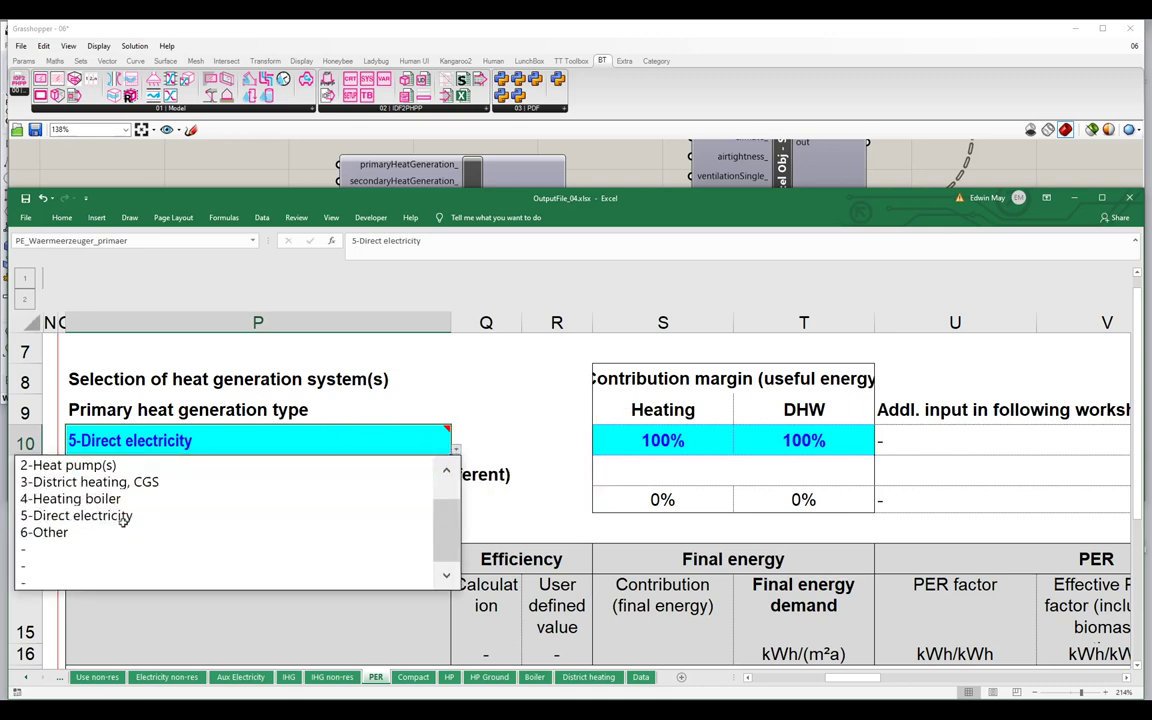
pyautogui.scroll(1, 150, 490)
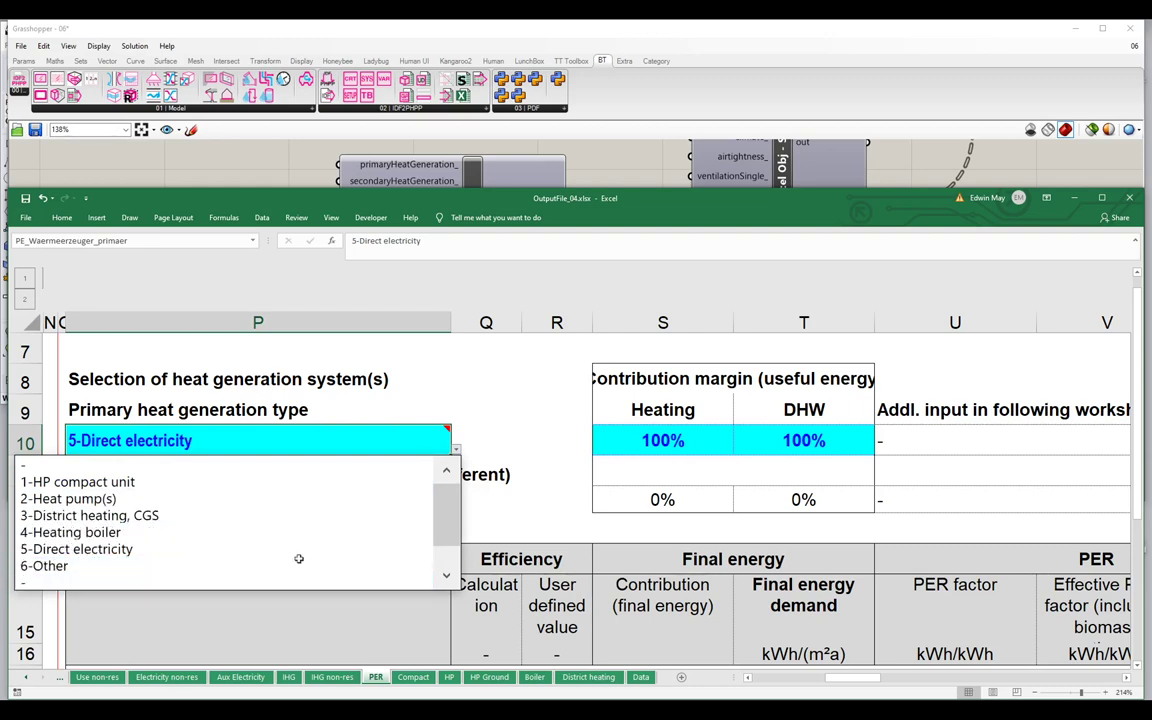
pyautogui.press('Escape')
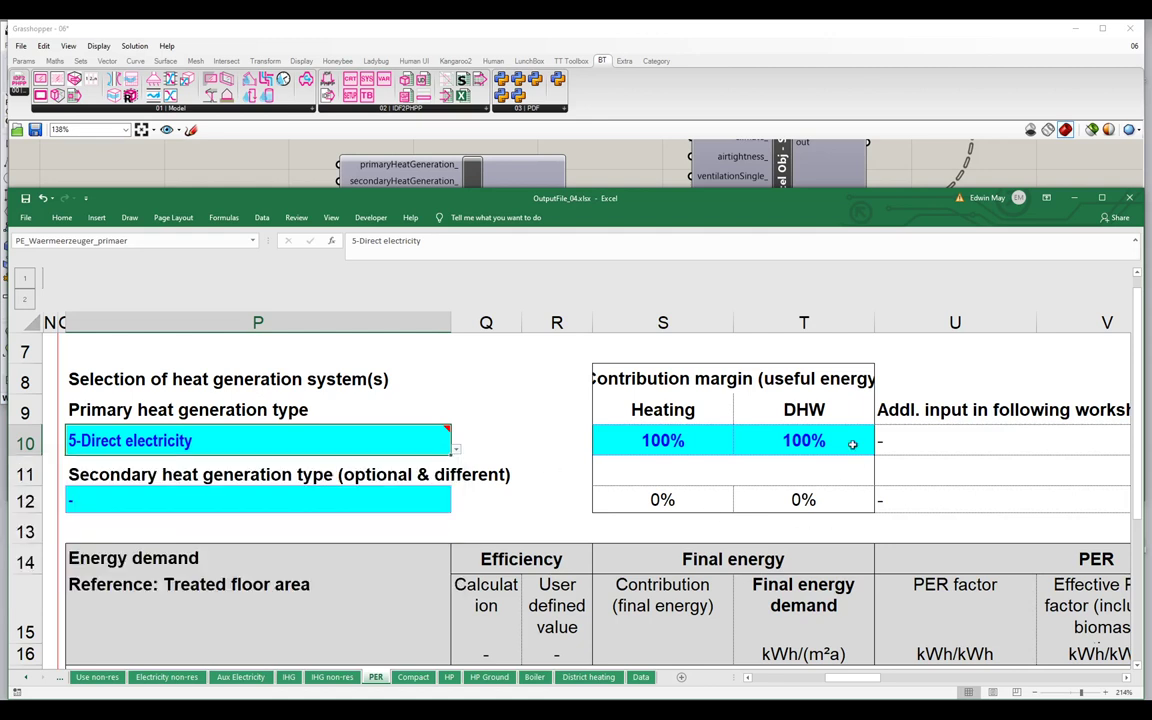
pyautogui.click(695, 443)
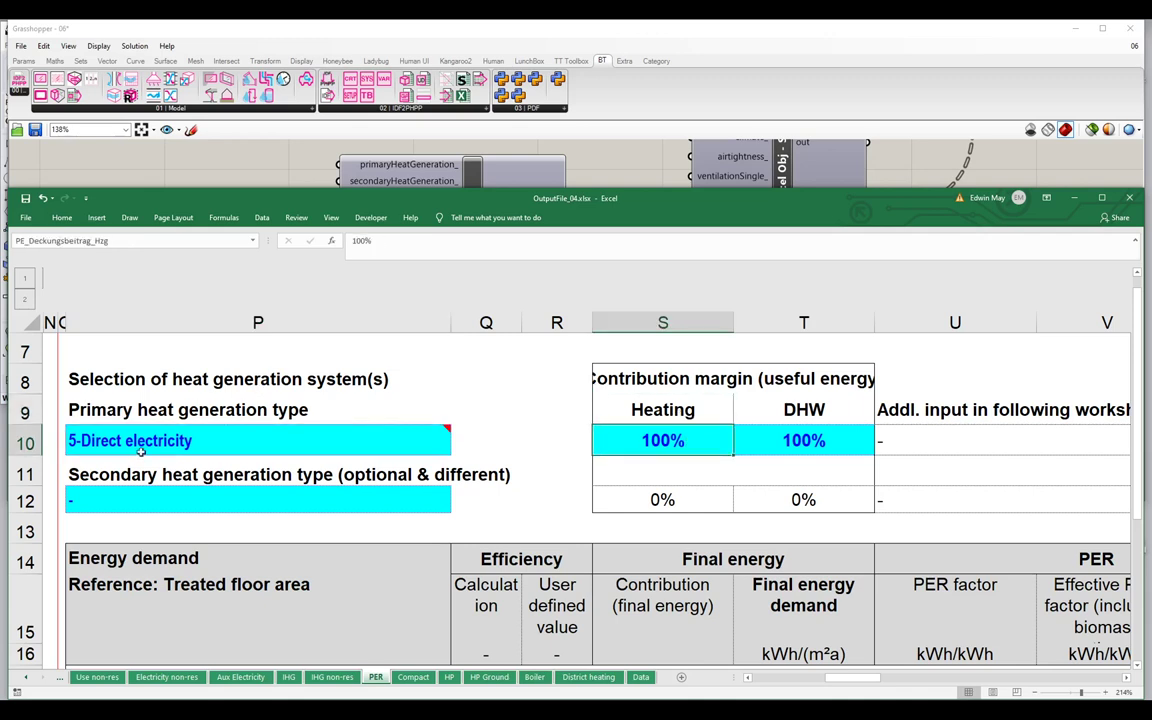
pyautogui.moveTo(141, 452)
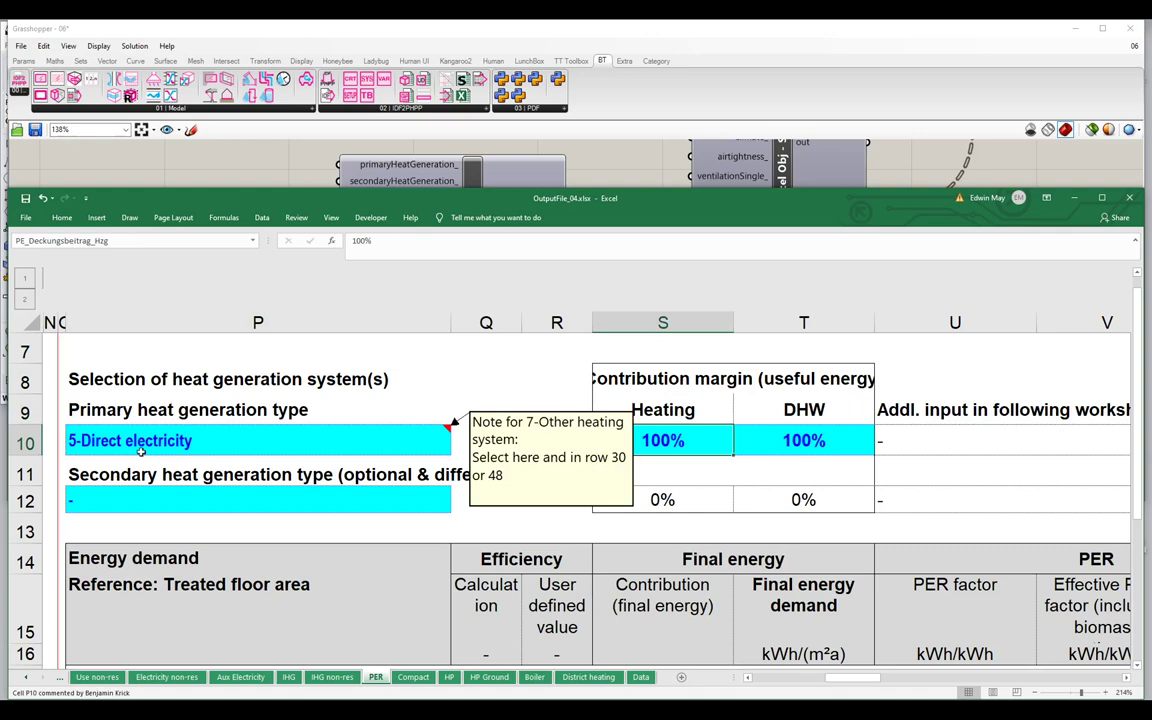
pyautogui.click(855, 444)
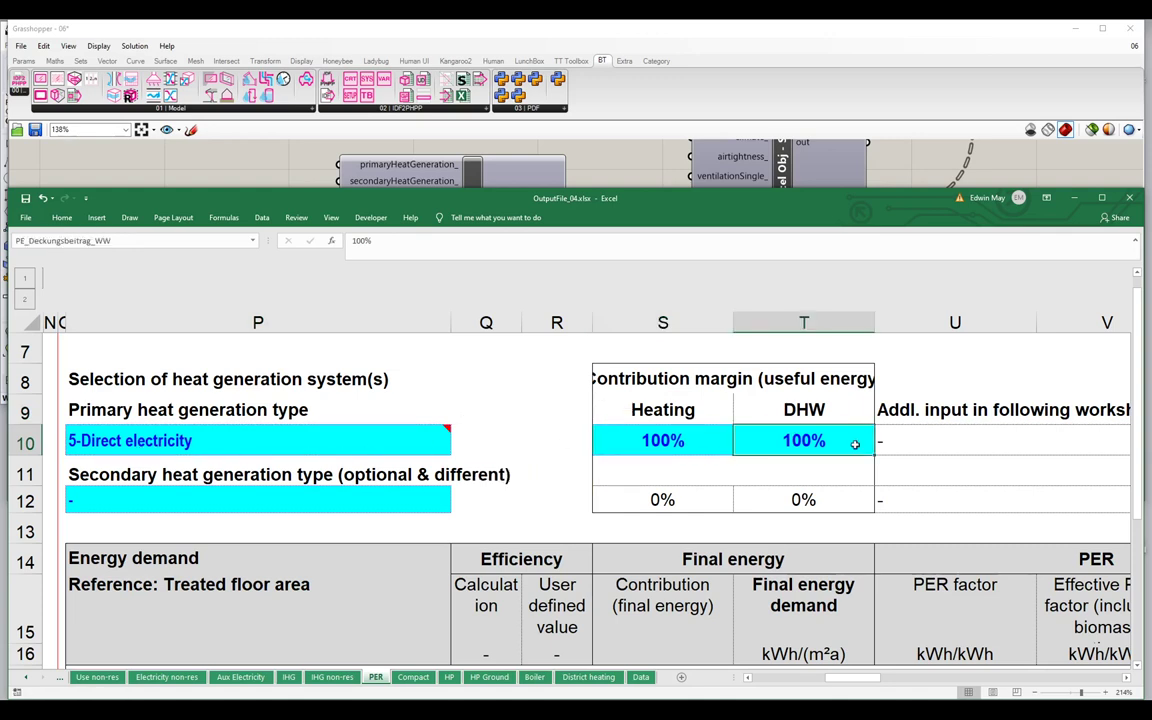
pyautogui.moveTo(199, 452)
# Uncover the Grasshopper canvas and connect a new panel containing 0 to the dhwFracPrimary_ input of Heating/Cooling Systems.
pyautogui.moveTo(621, 186); pyautogui.dragTo(615, 335)
pyautogui.click(481, 381)
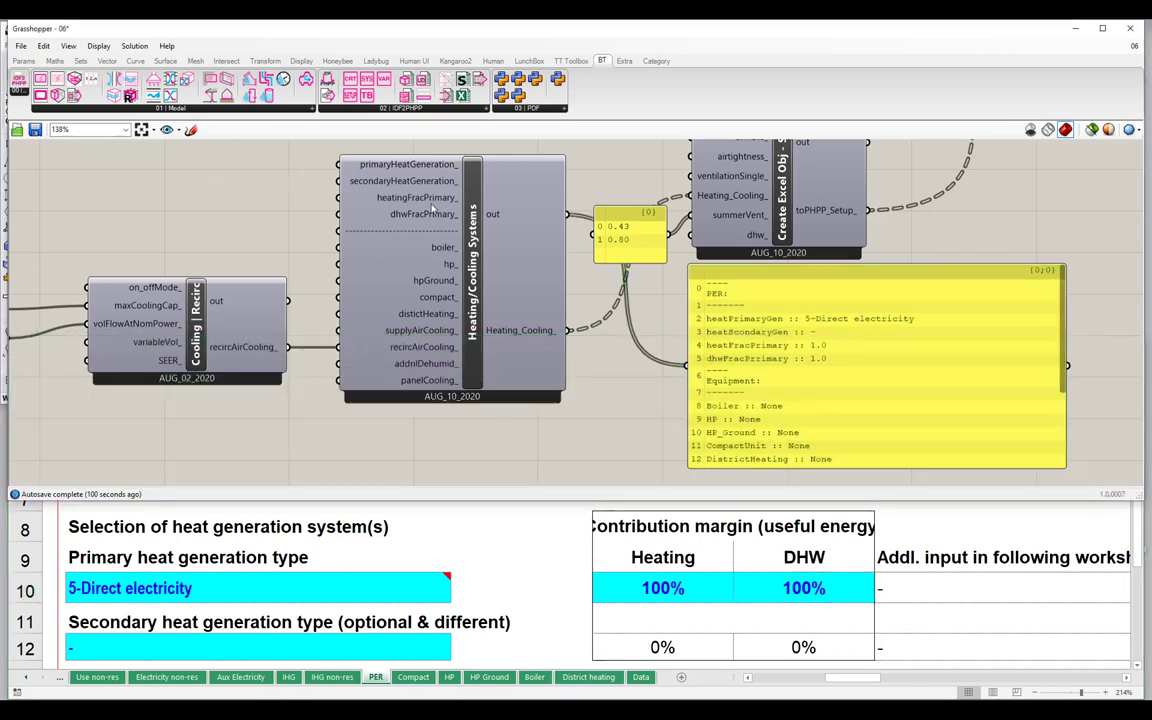
pyautogui.moveTo(434, 222)
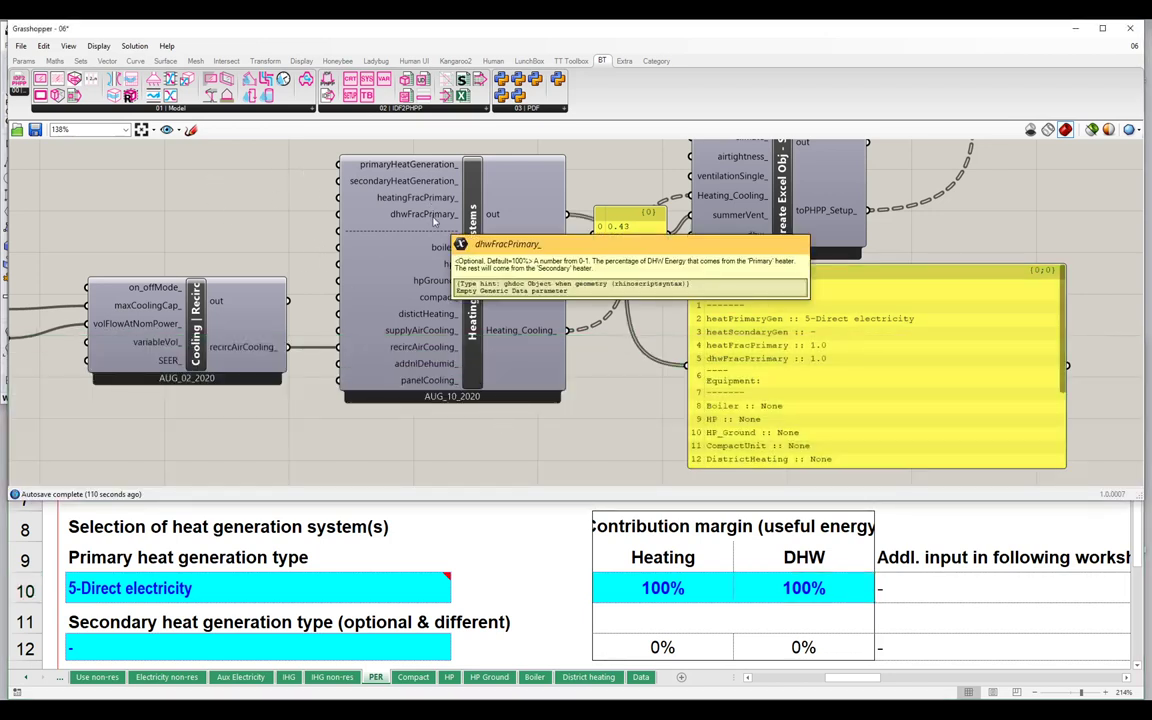
pyautogui.doubleClick(247, 220)
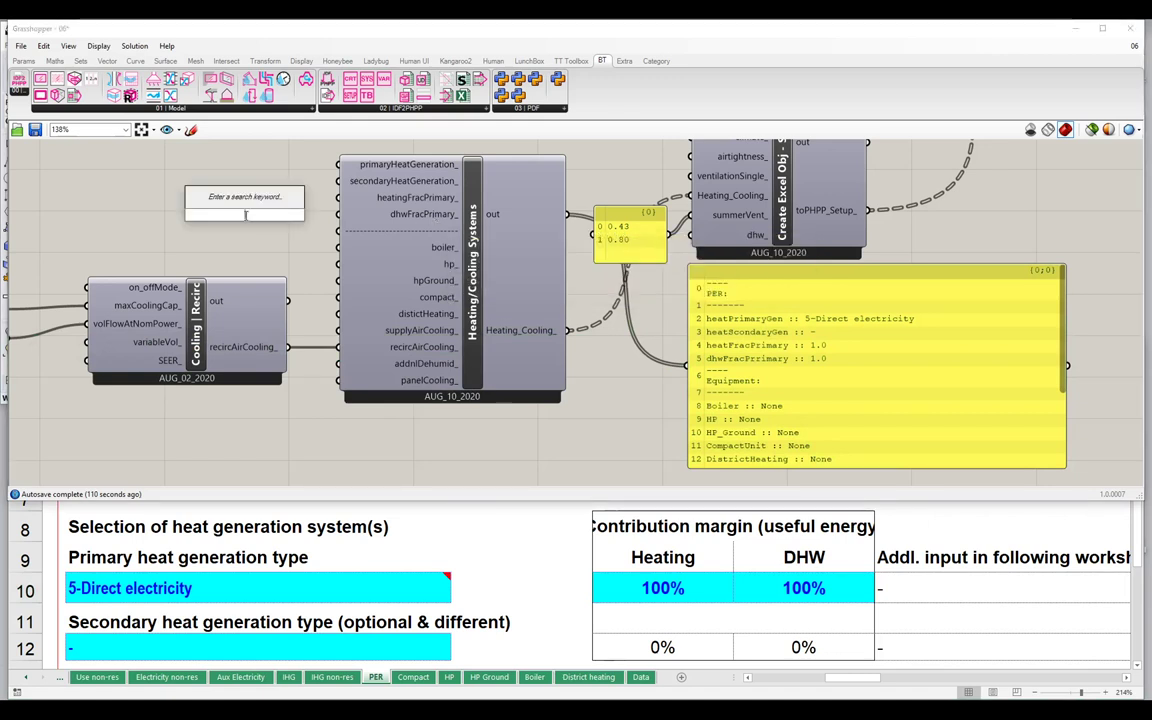
pyautogui.write('0')
pyautogui.press('Return')
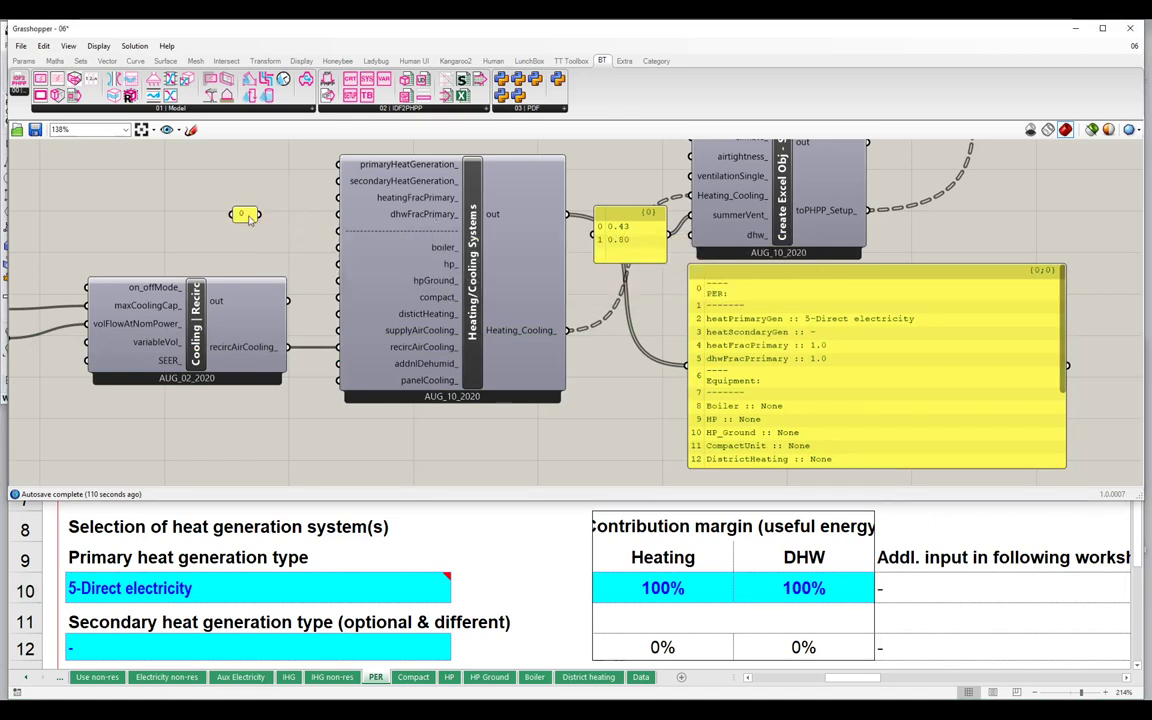
pyautogui.moveTo(258, 220); pyautogui.dragTo(306, 204)
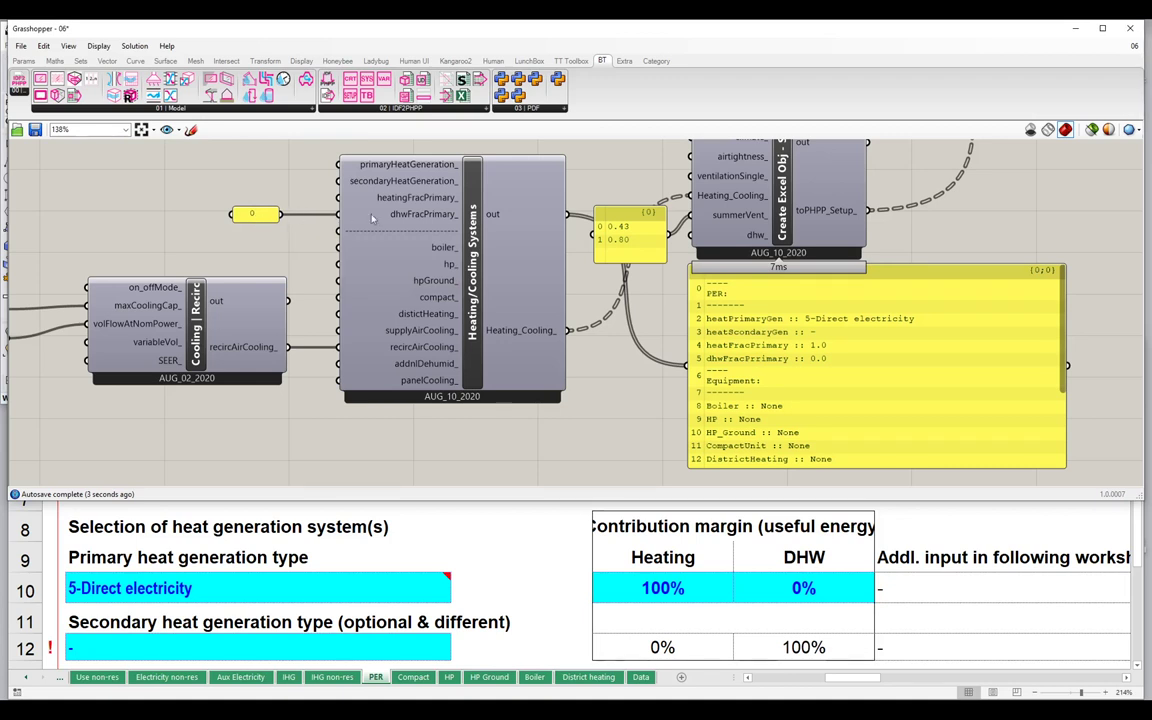
pyautogui.moveTo(413, 220)
# Switch to Excel, inspect the primary DHW share and set the Secondary heat generation type to 4-Heating boiler on the PER sheet.
pyautogui.click(802, 589)
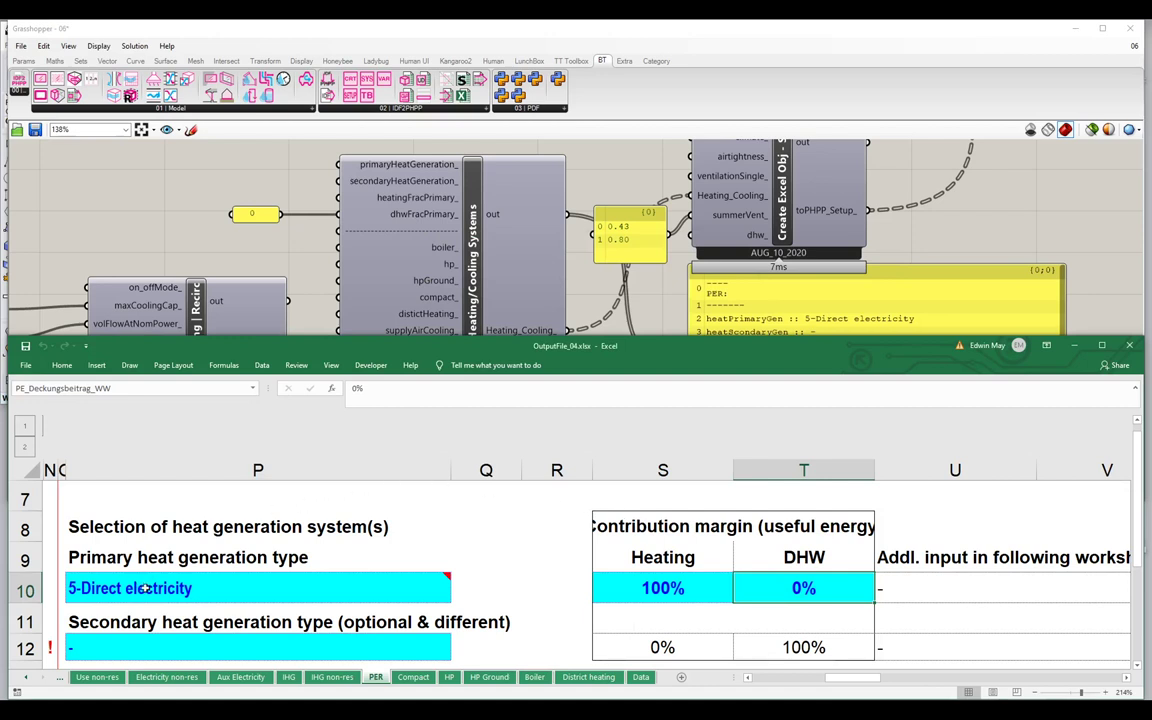
pyautogui.moveTo(146, 590)
pyautogui.click(63, 650)
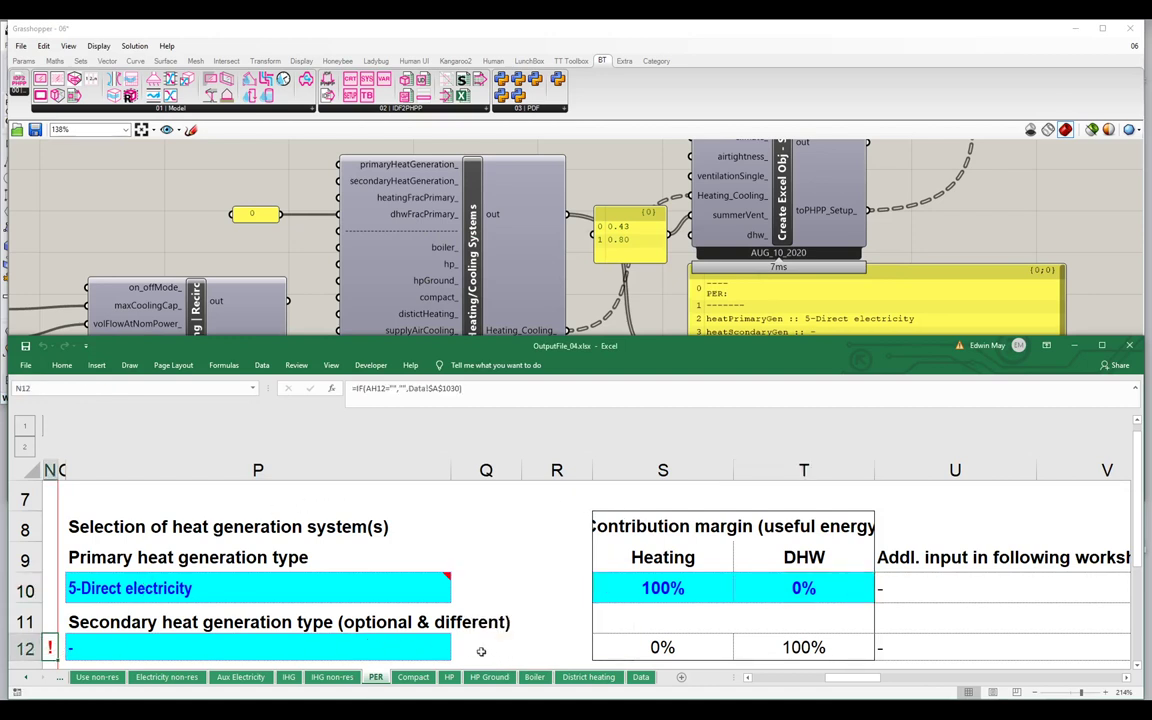
pyautogui.click(440, 650)
pyautogui.click(455, 650)
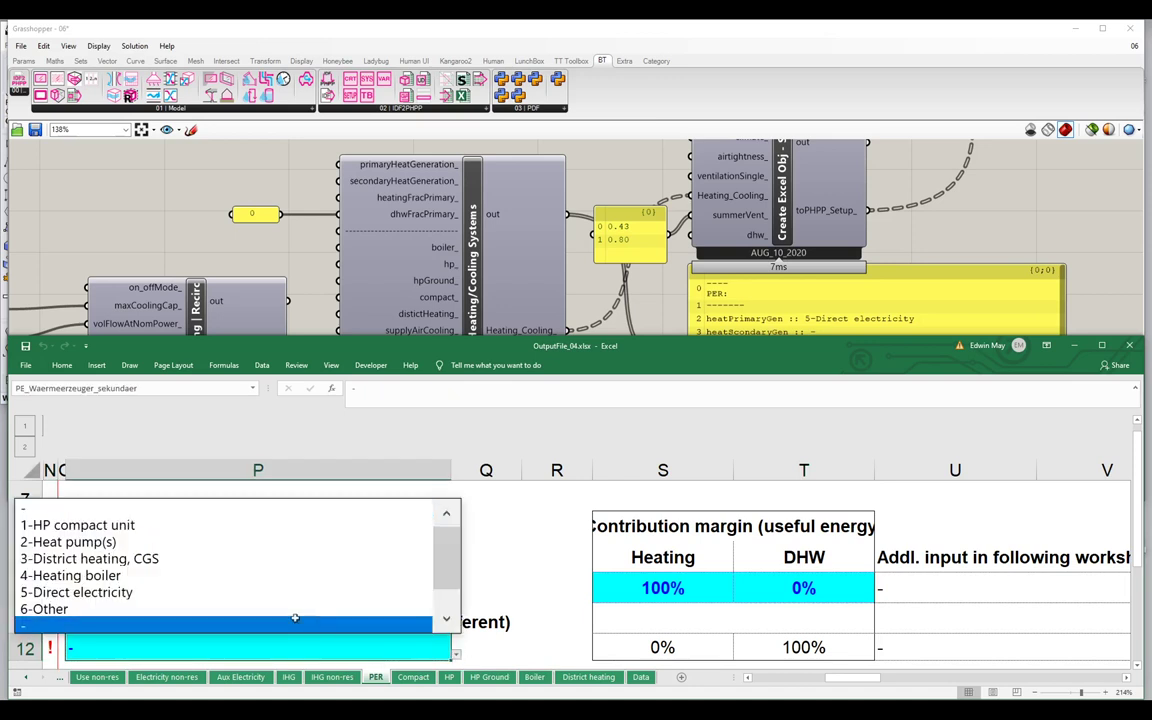
pyautogui.click(75, 576)
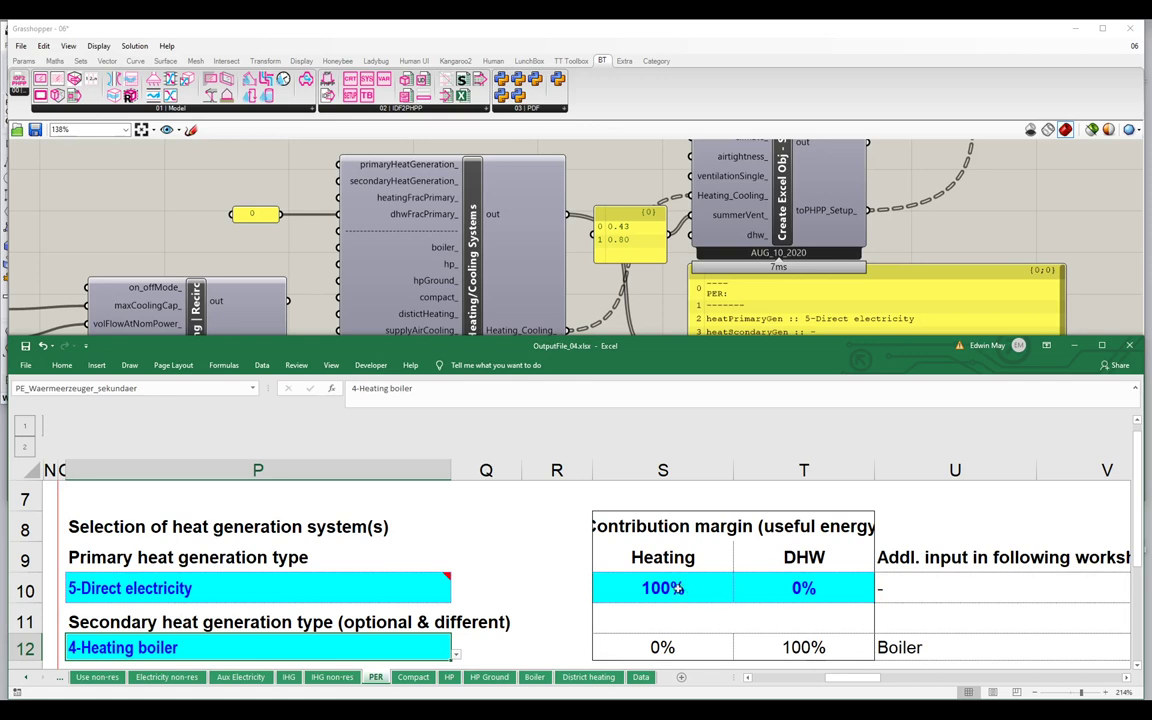
pyautogui.moveTo(378, 591)
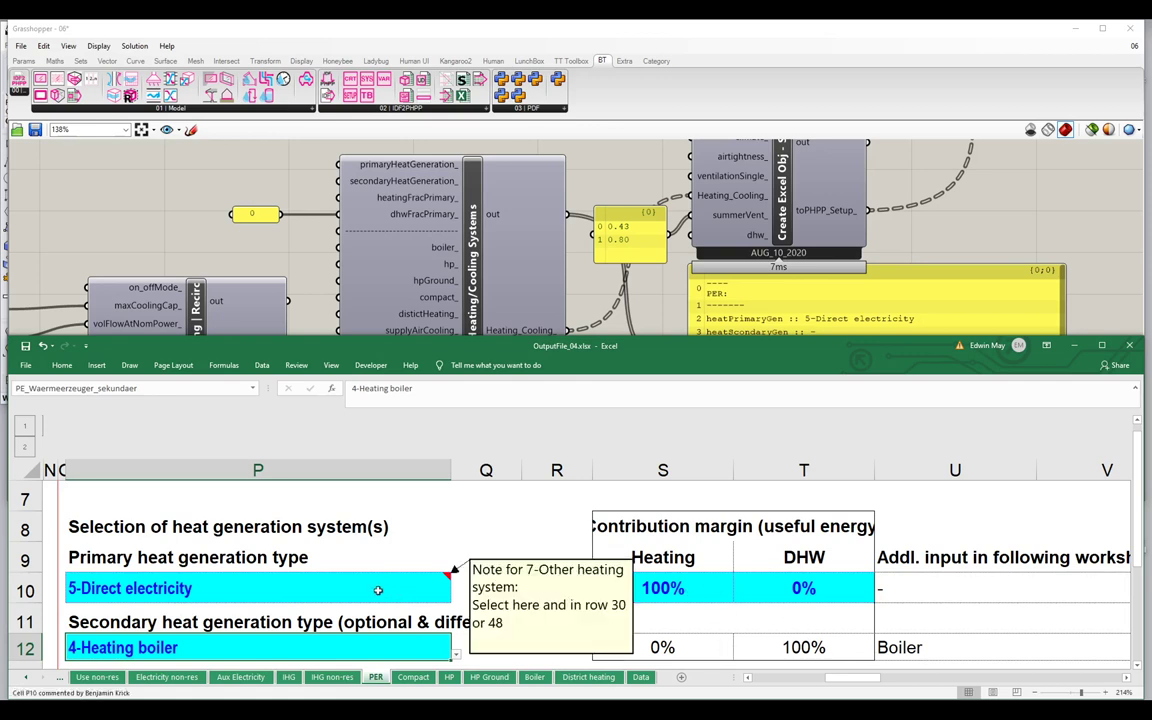
# Change the dhwFracPrimary_ panel in Grasshopper to 0.5 and check the resulting DHW split on the PER sheet.
pyautogui.doubleClick(262, 217)
pyautogui.write('0.5')
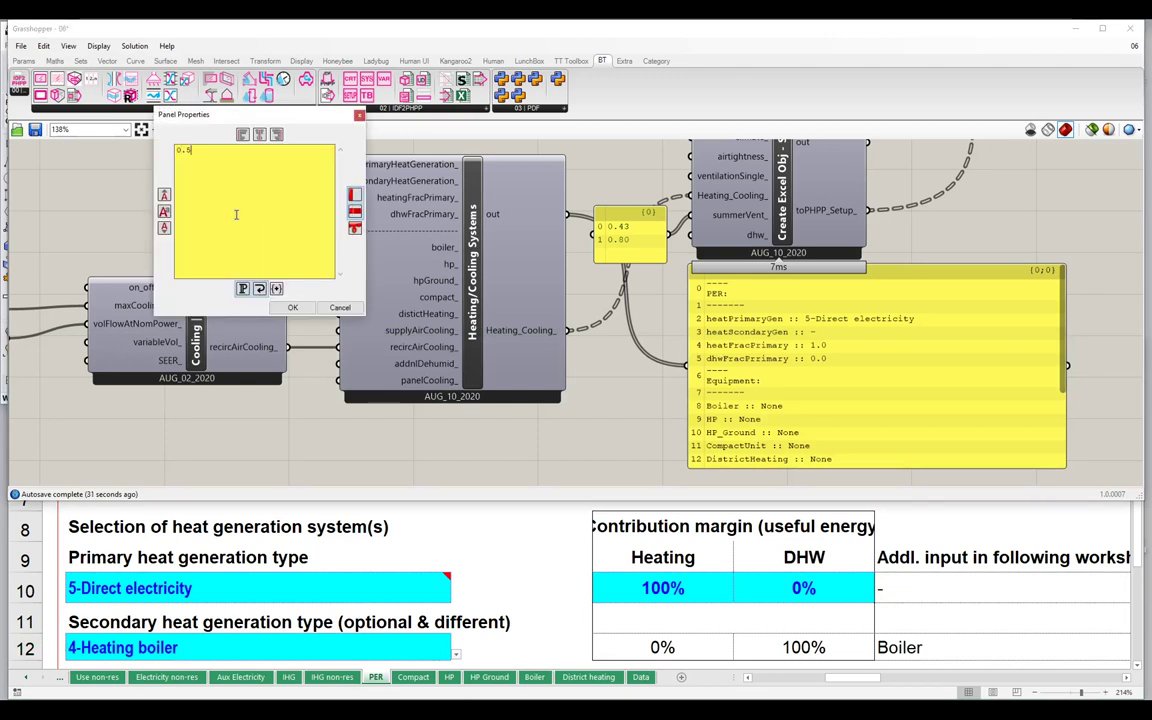
pyautogui.click(292, 307)
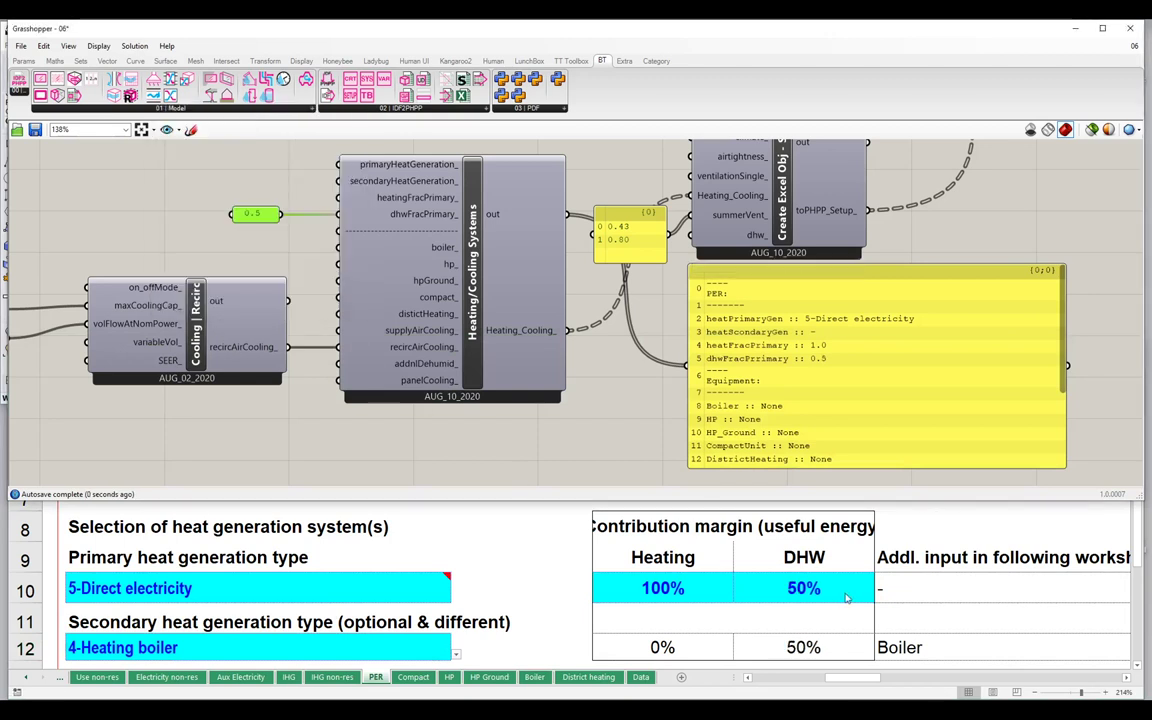
pyautogui.click(845, 597)
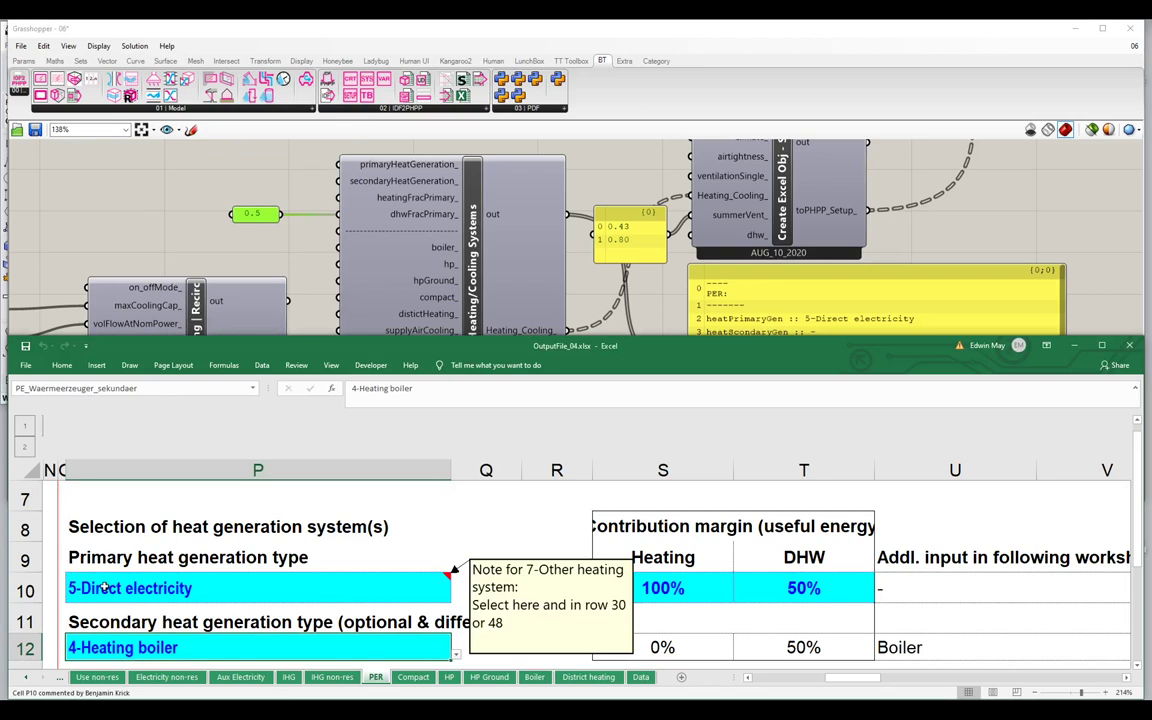
pyautogui.click(815, 647)
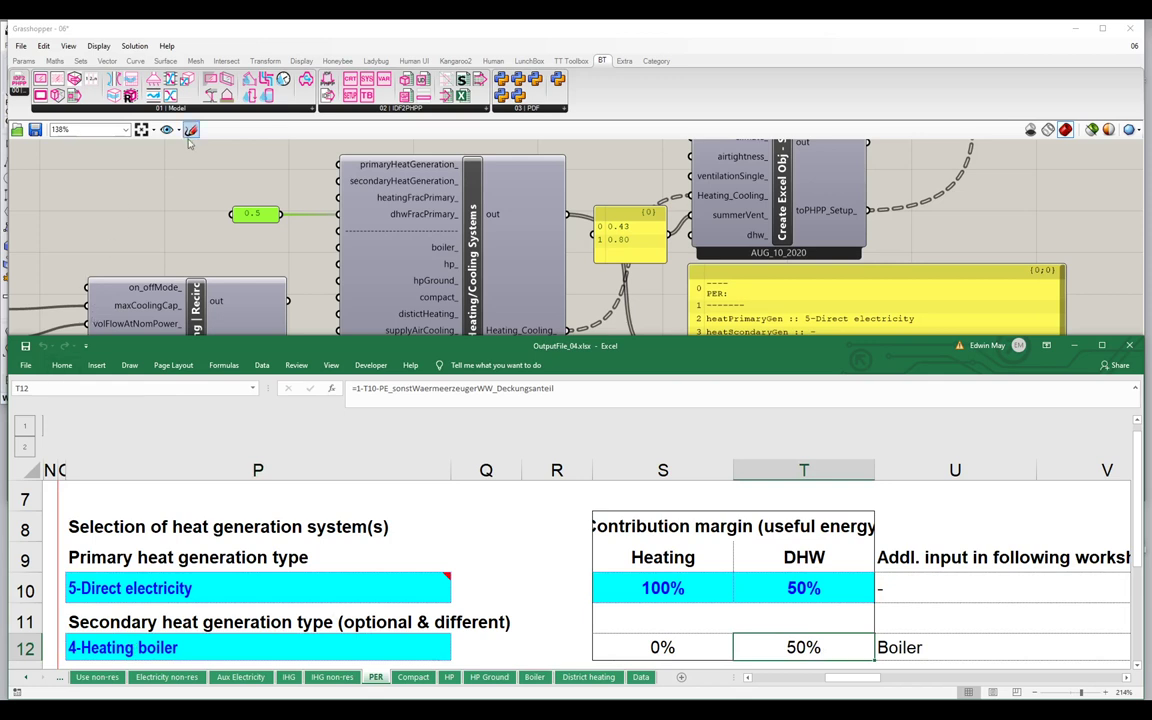
# Return to Grasshopper and set the dhwFracPrimary_ panel to 0.
pyautogui.doubleClick(262, 215)
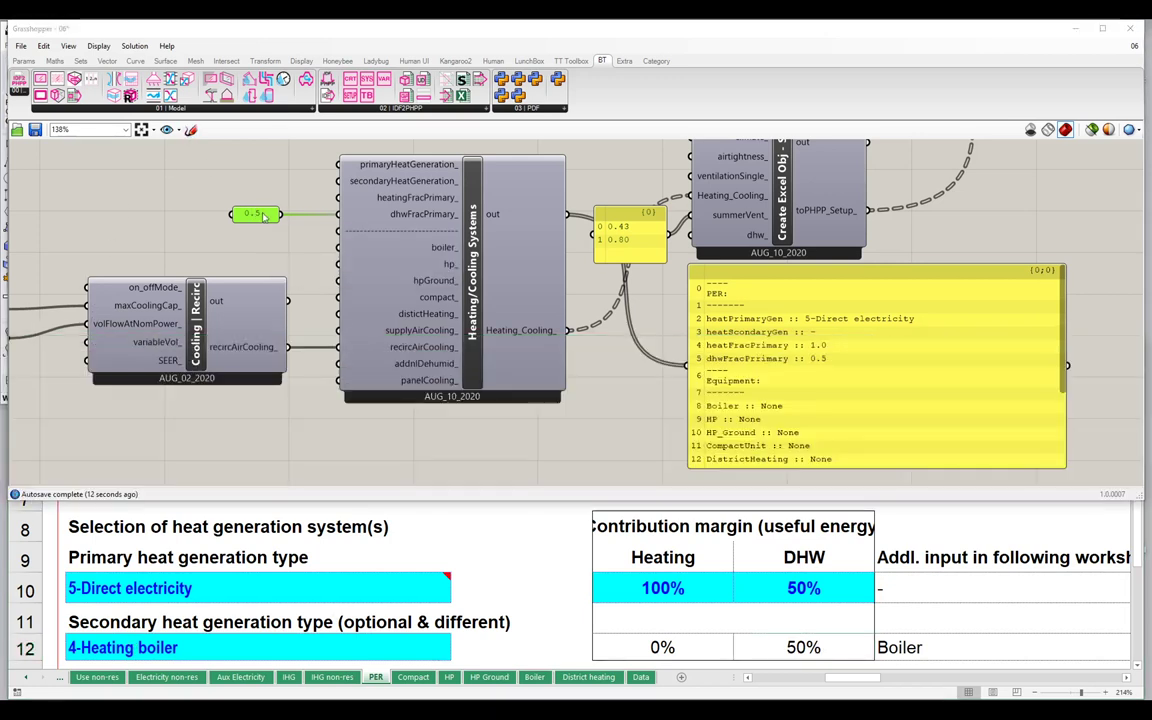
pyautogui.write('0')
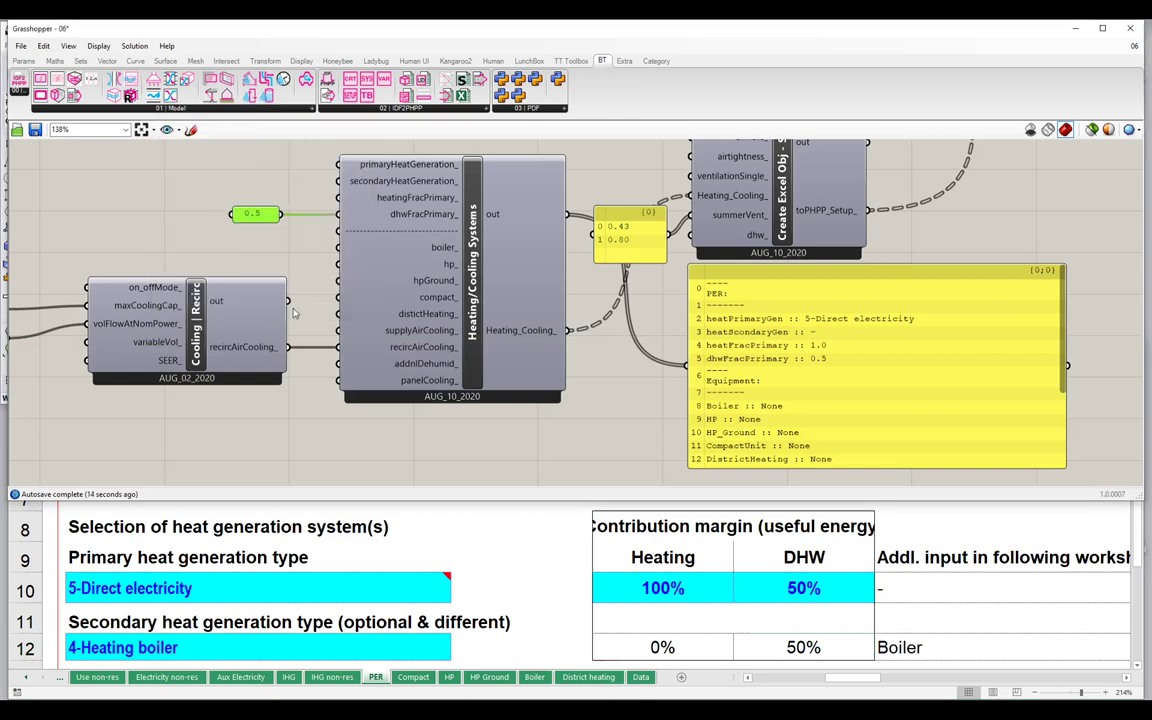
pyautogui.click(295, 306)
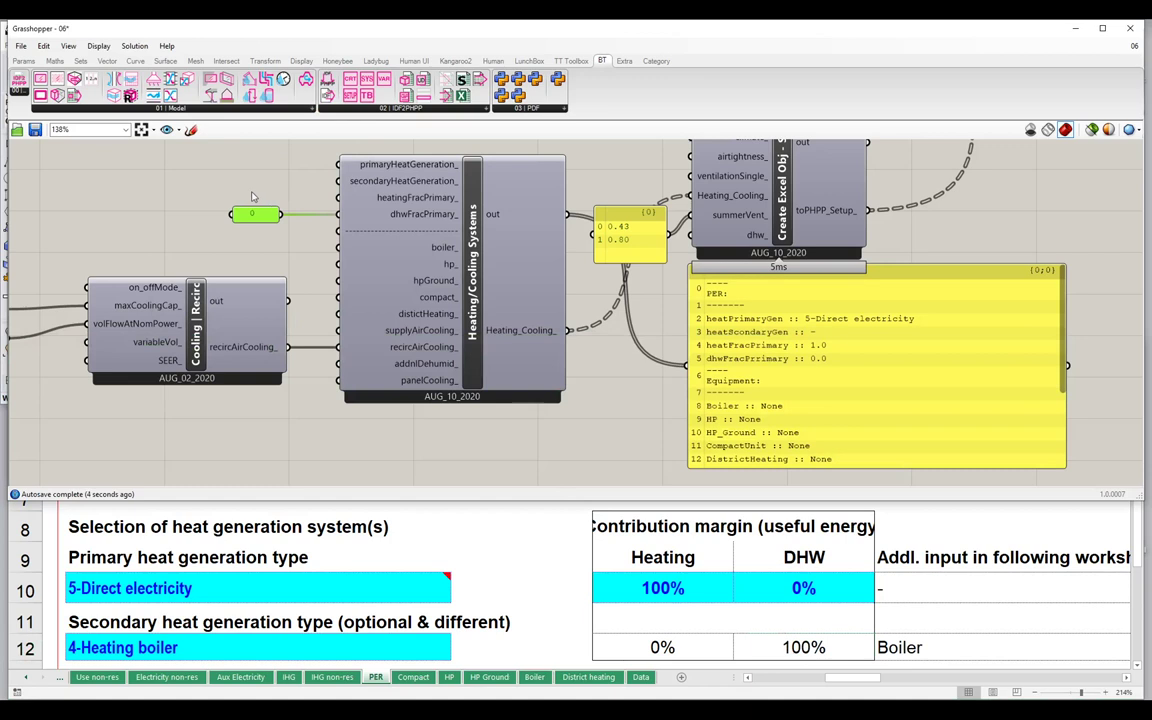
# Connect a new panel reading "4-Heating Boiler" to the secondaryHeatGeneration_ input and place it neatly above the 0 panel.
pyautogui.moveTo(378, 185)
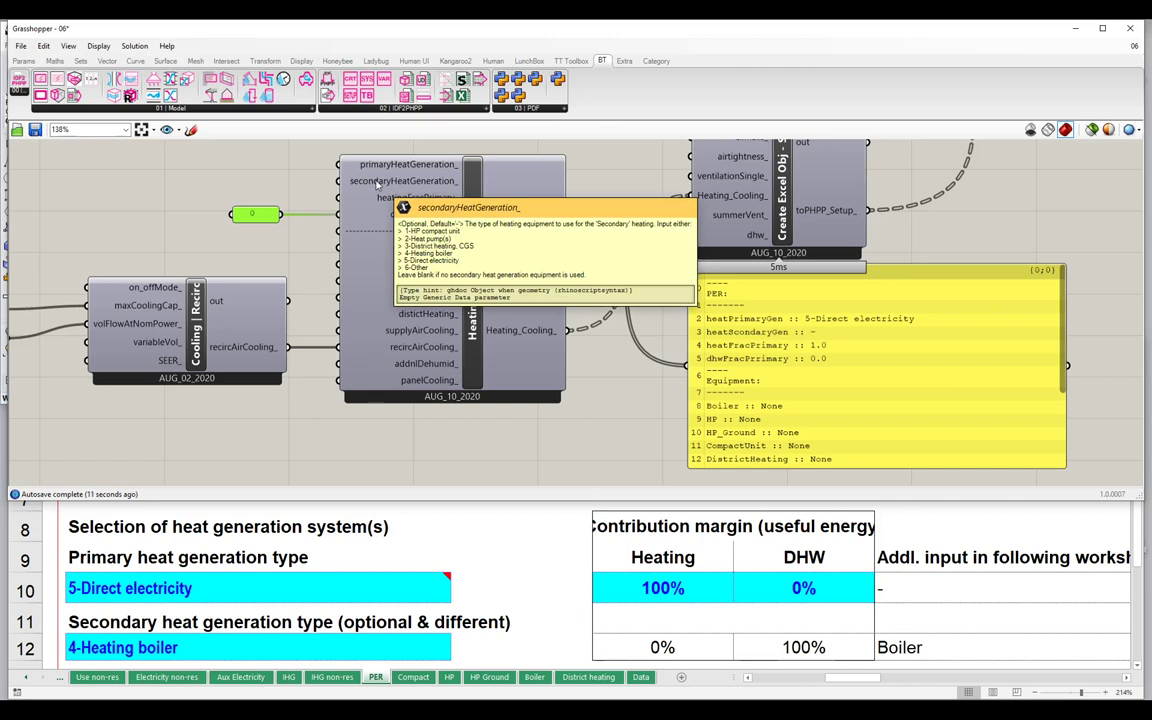
pyautogui.doubleClick(185, 182)
pyautogui.write('Panel')
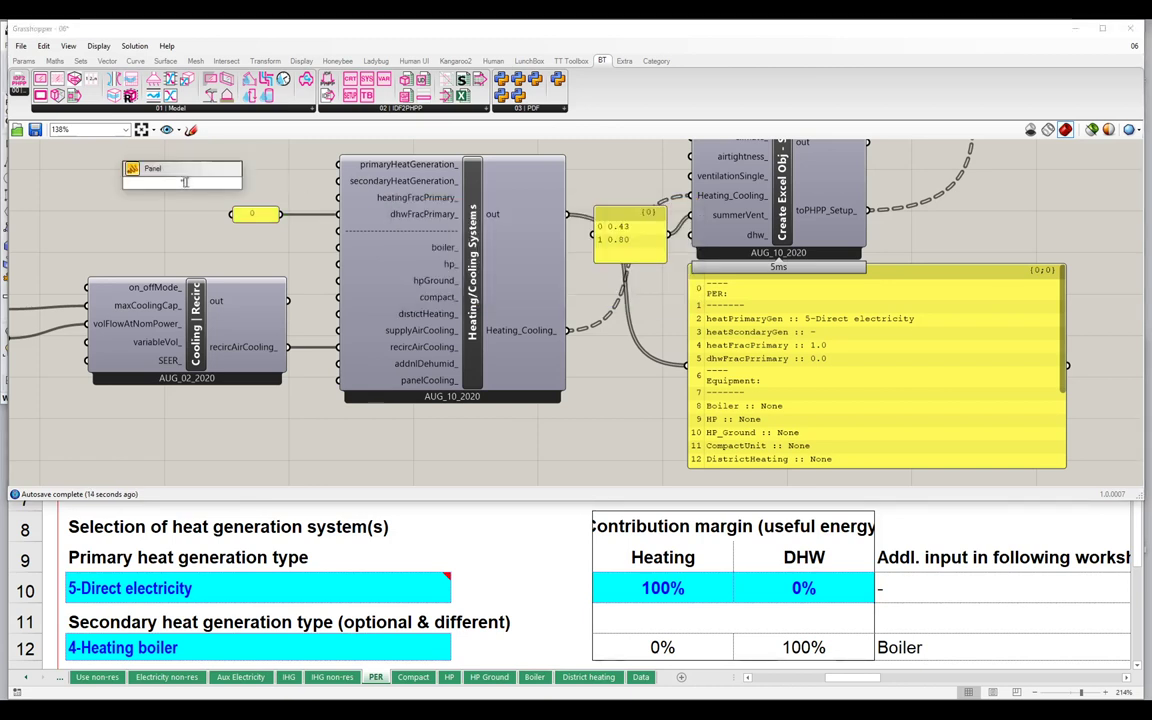
pyautogui.write('"4-Hea')
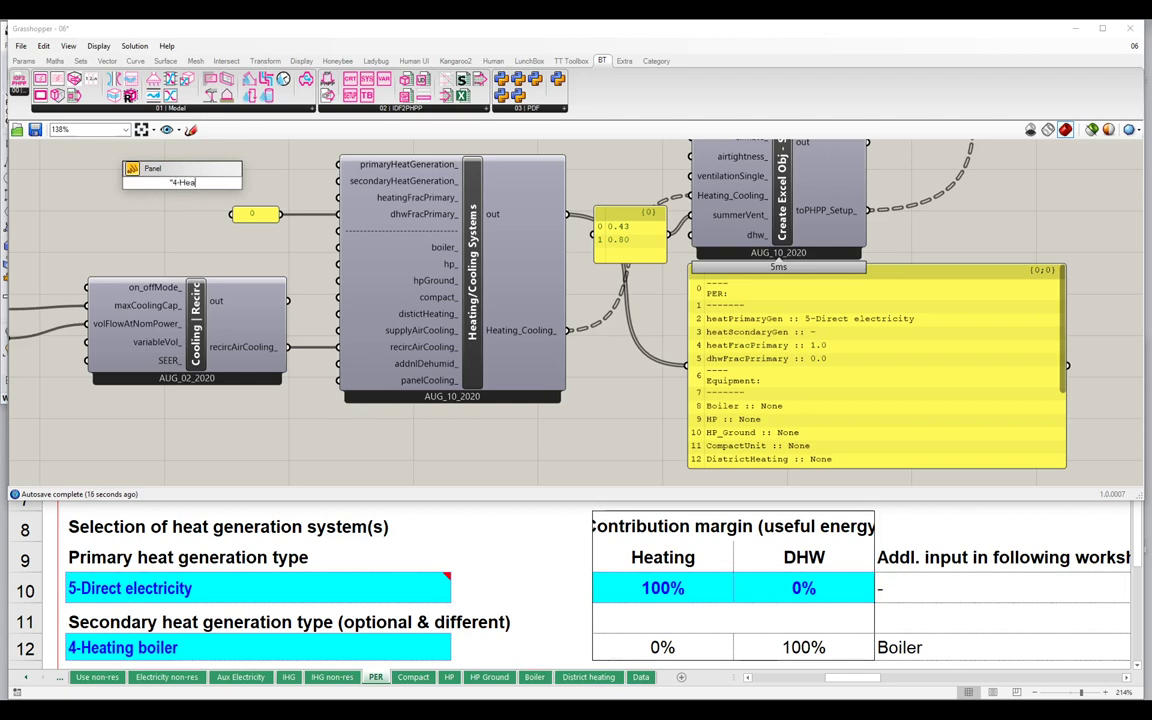
pyautogui.write('ting Boiler')
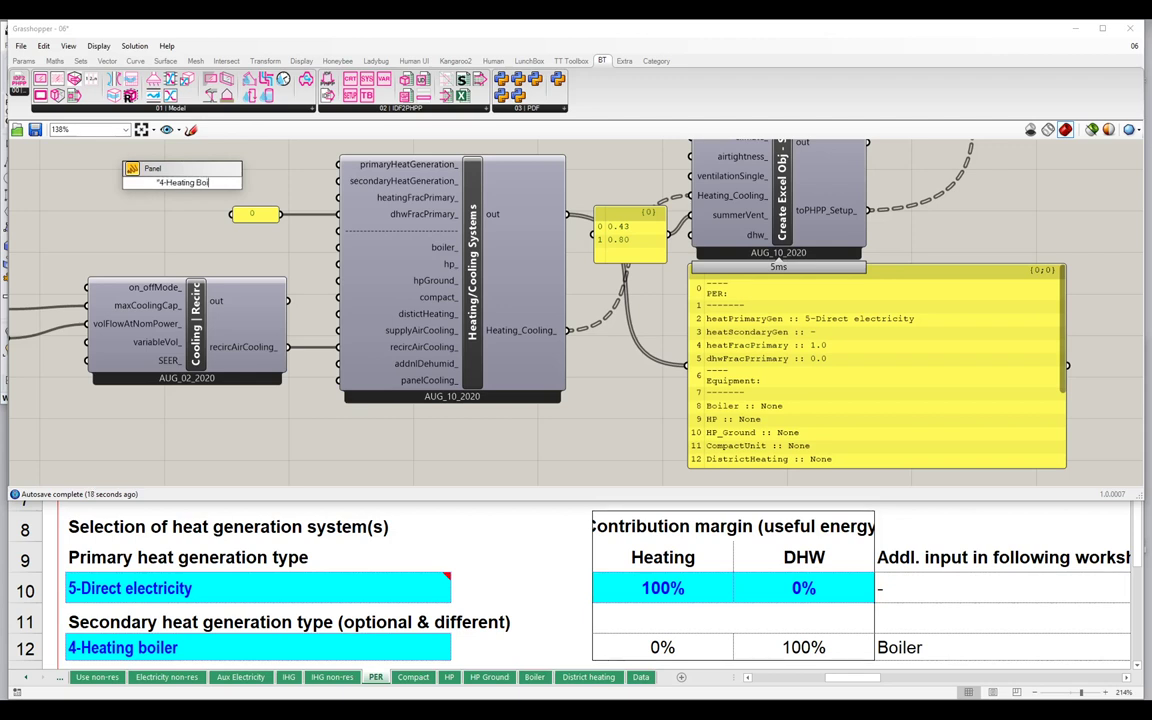
pyautogui.press('Return')
pyautogui.moveTo(238, 182); pyautogui.dragTo(338, 181)
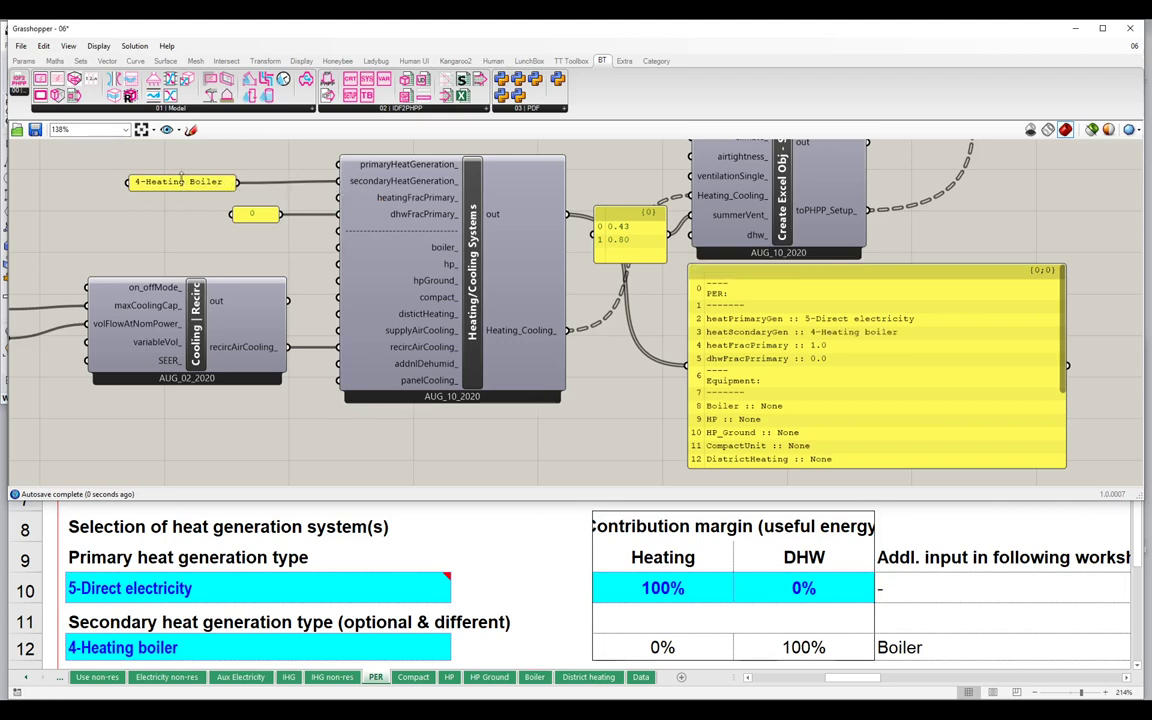
pyautogui.moveTo(168, 181); pyautogui.dragTo(213, 185)
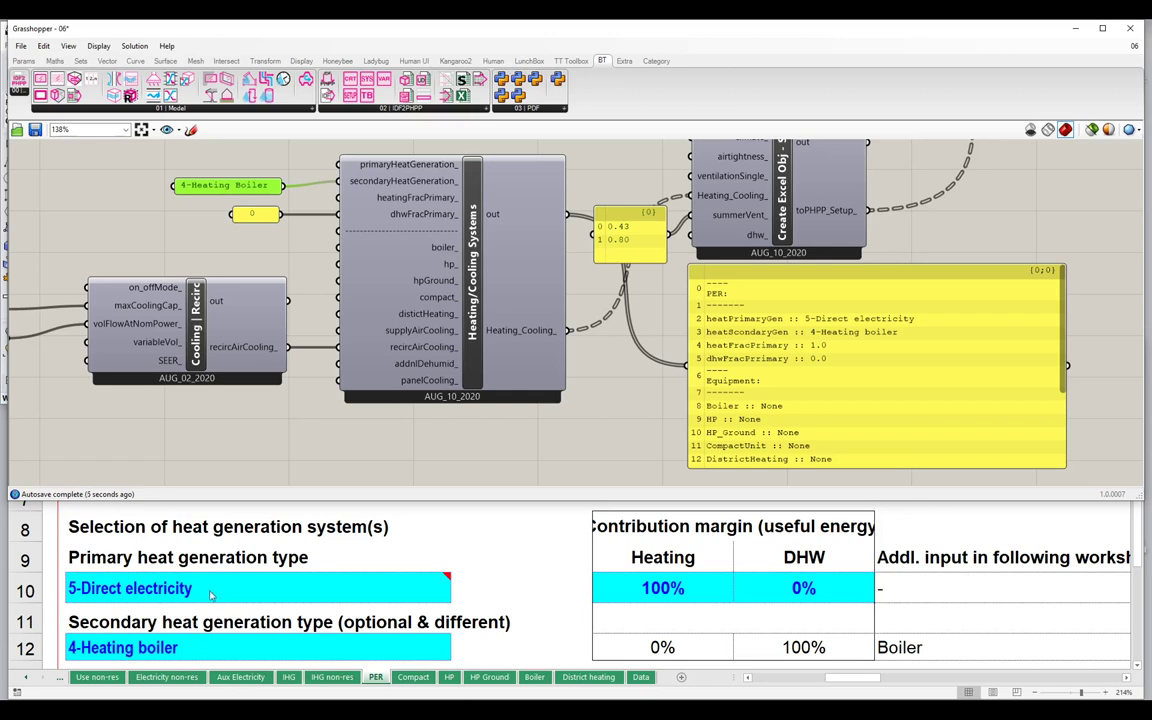
# Delete the 4-Heating Boiler and 0 panels feeding the Heating/Cooling Systems component.
pyautogui.moveTo(437, 256)
pyautogui.moveTo(300, 155); pyautogui.dragTo(127, 246)
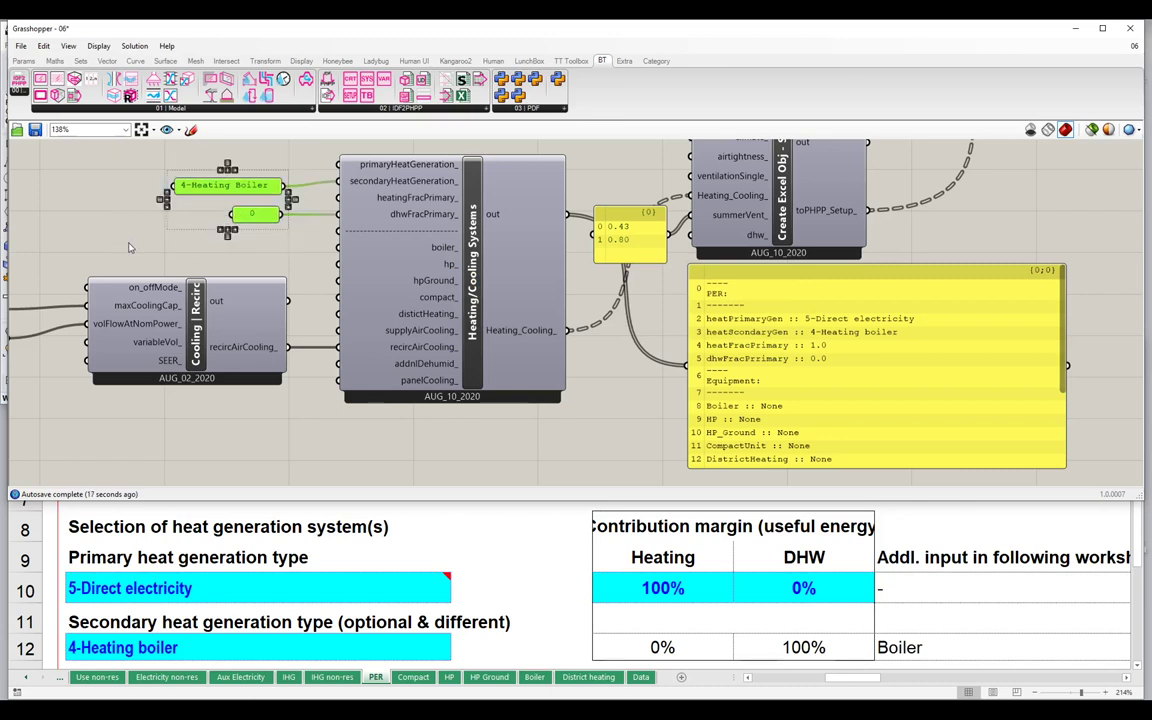
pyautogui.press('Delete')
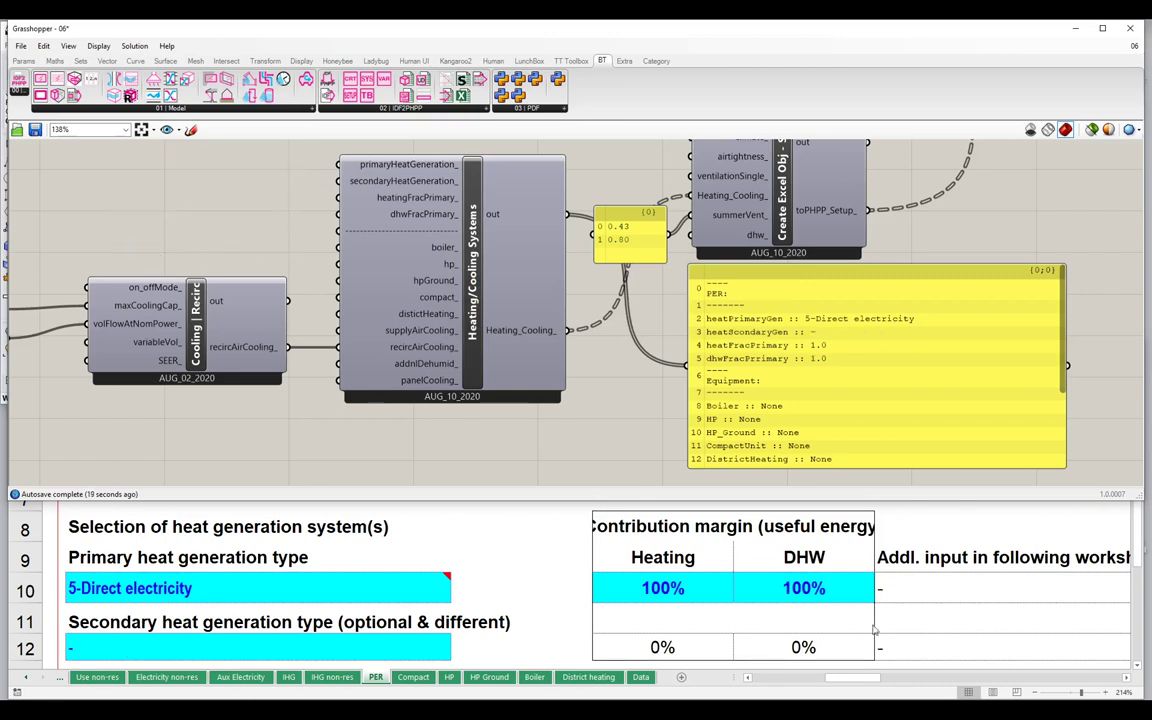
# Switch to Excel and check the Heating share, DHW share and Primary heat generation type on the PER sheet.
pyautogui.click(662, 590)
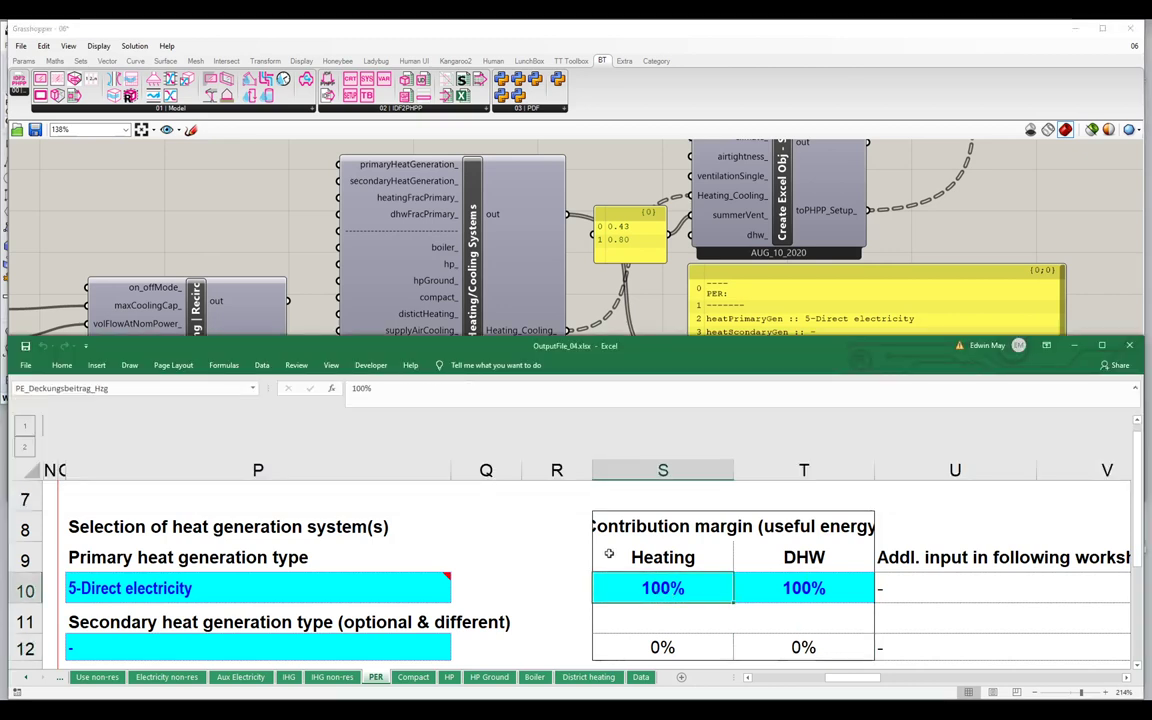
pyautogui.moveTo(135, 590)
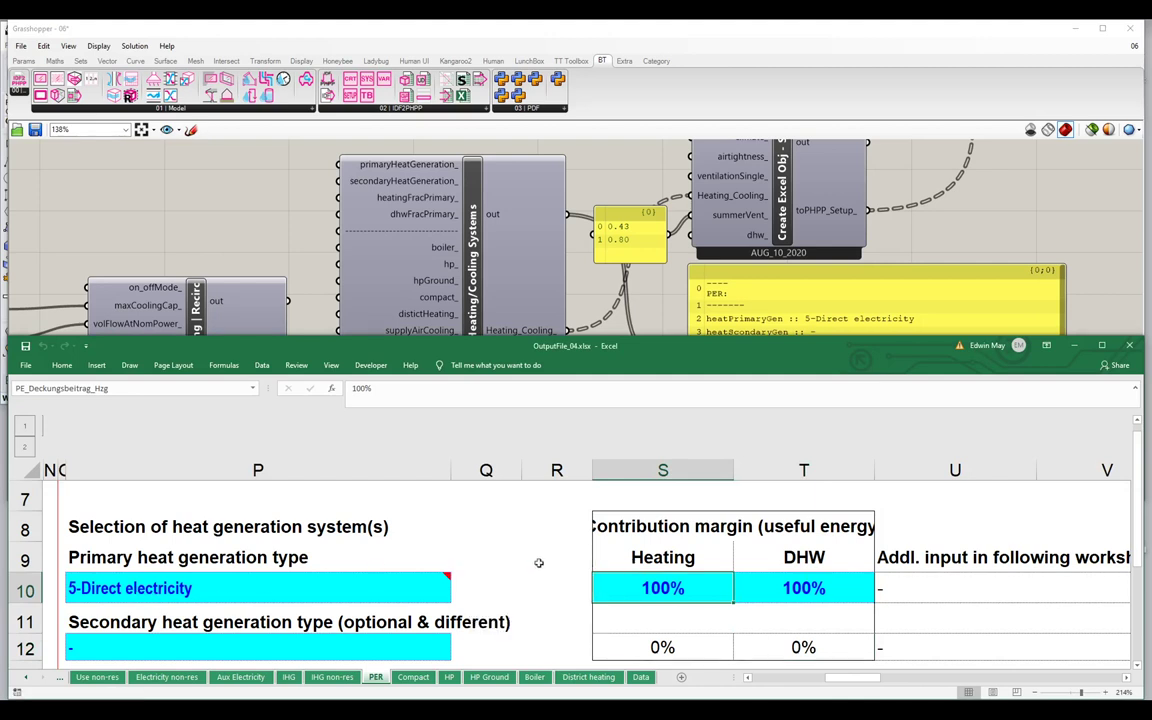
pyautogui.click(866, 597)
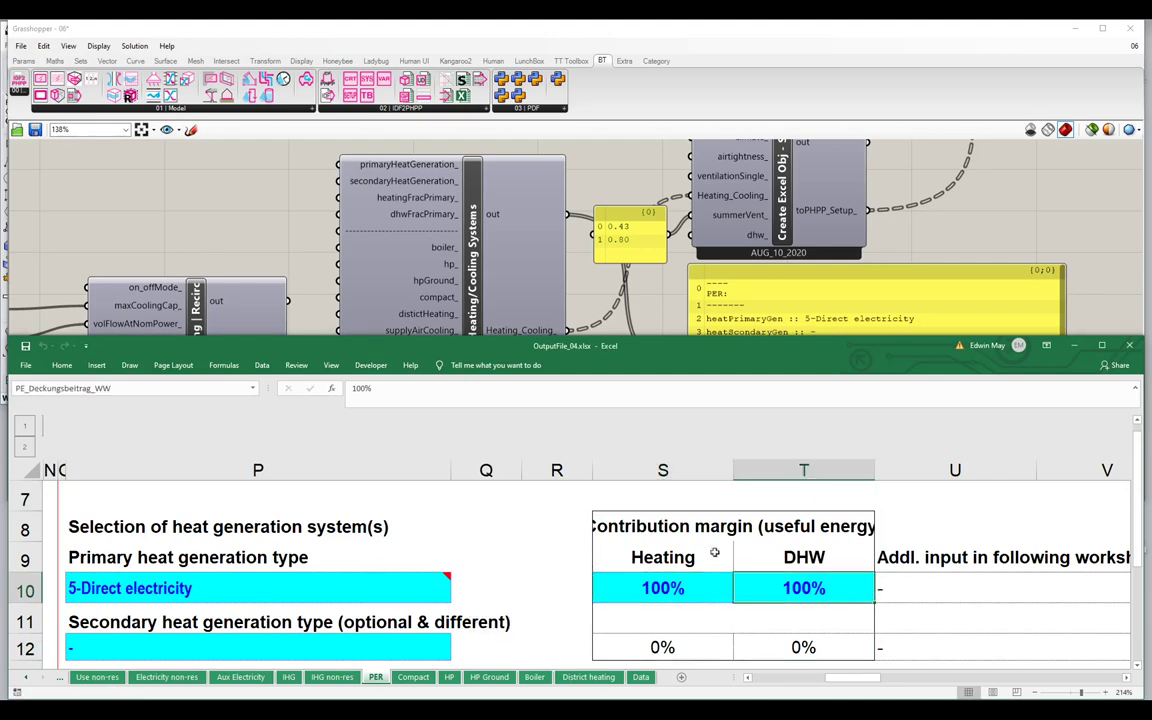
pyautogui.click(197, 593)
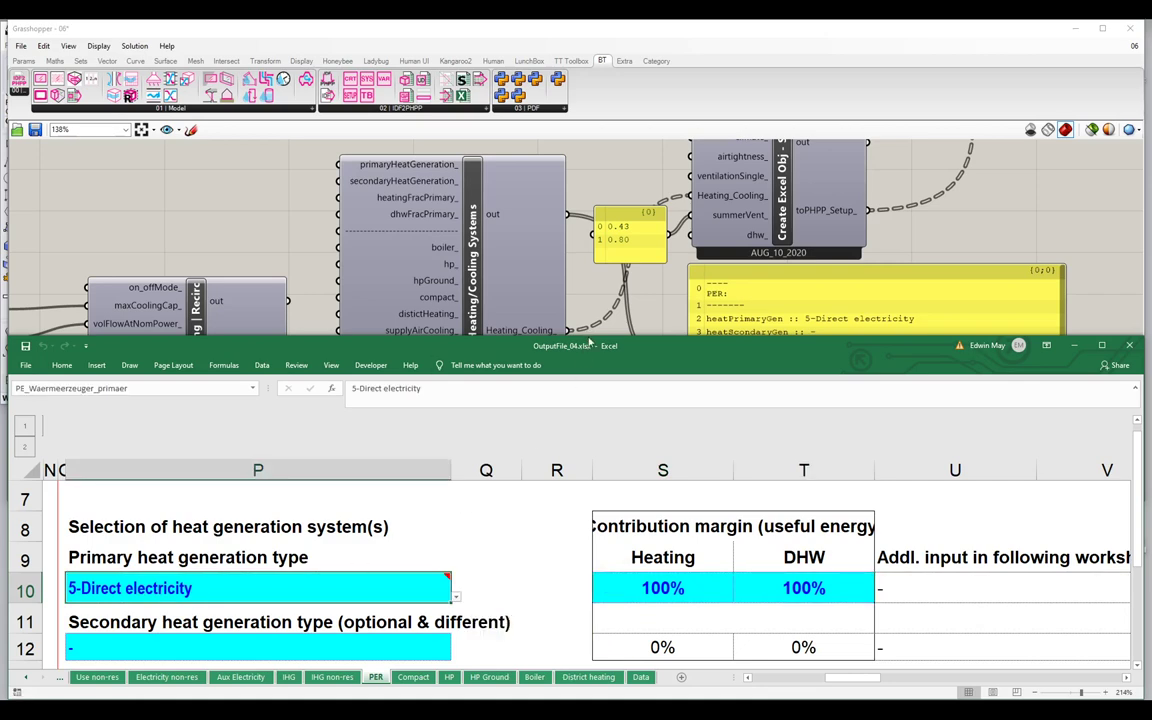
# Enlarge the Excel view of the PER sheet and examine the Electricity (direct) row in the Heating section.
pyautogui.moveTo(588, 341); pyautogui.dragTo(588, 105)
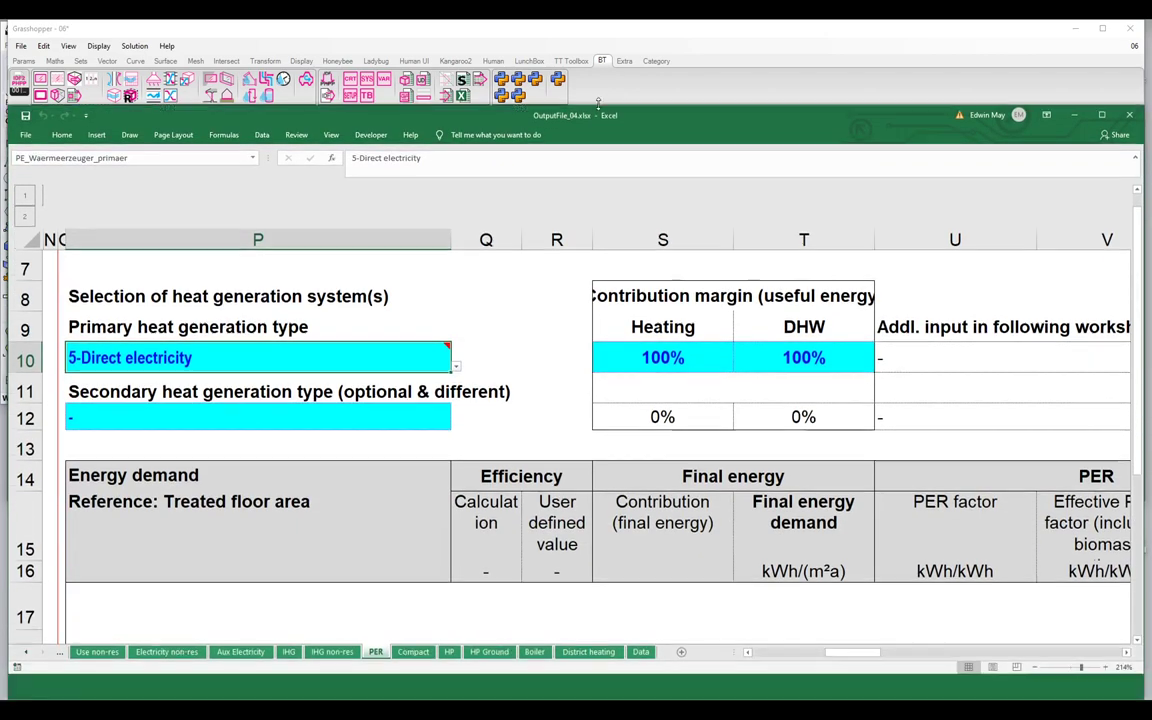
pyautogui.scroll(-4, 702, 403)
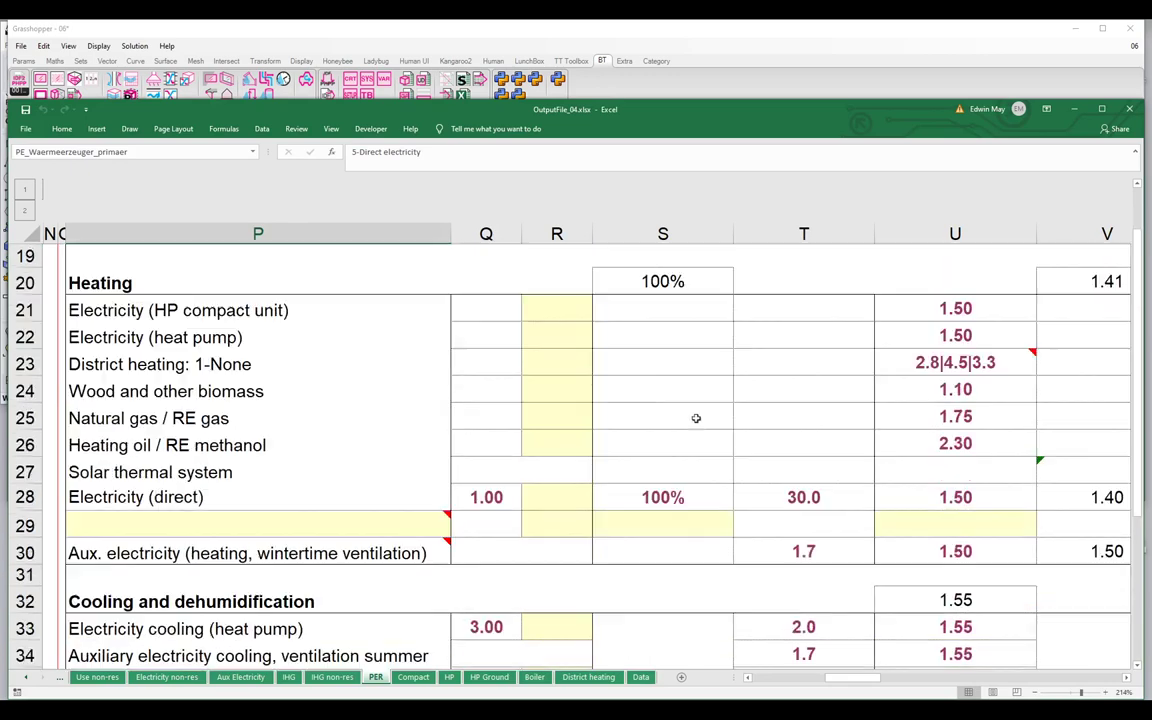
pyautogui.click(128, 283)
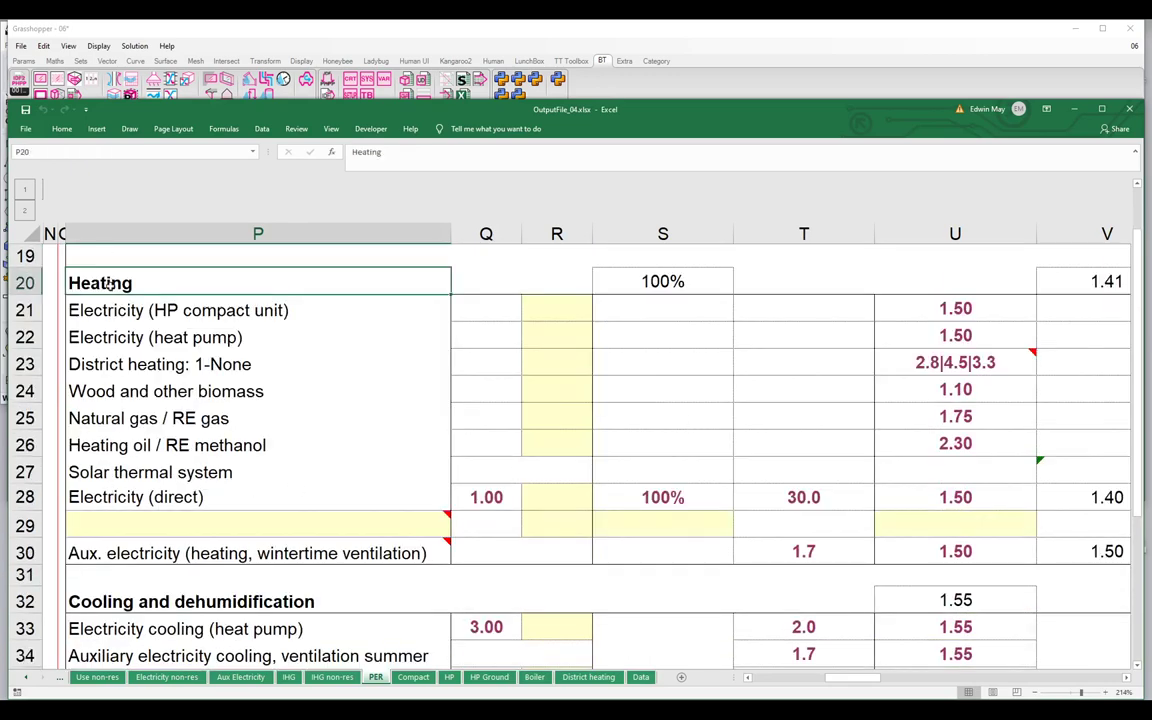
pyautogui.moveTo(118, 496); pyautogui.dragTo(514, 506)
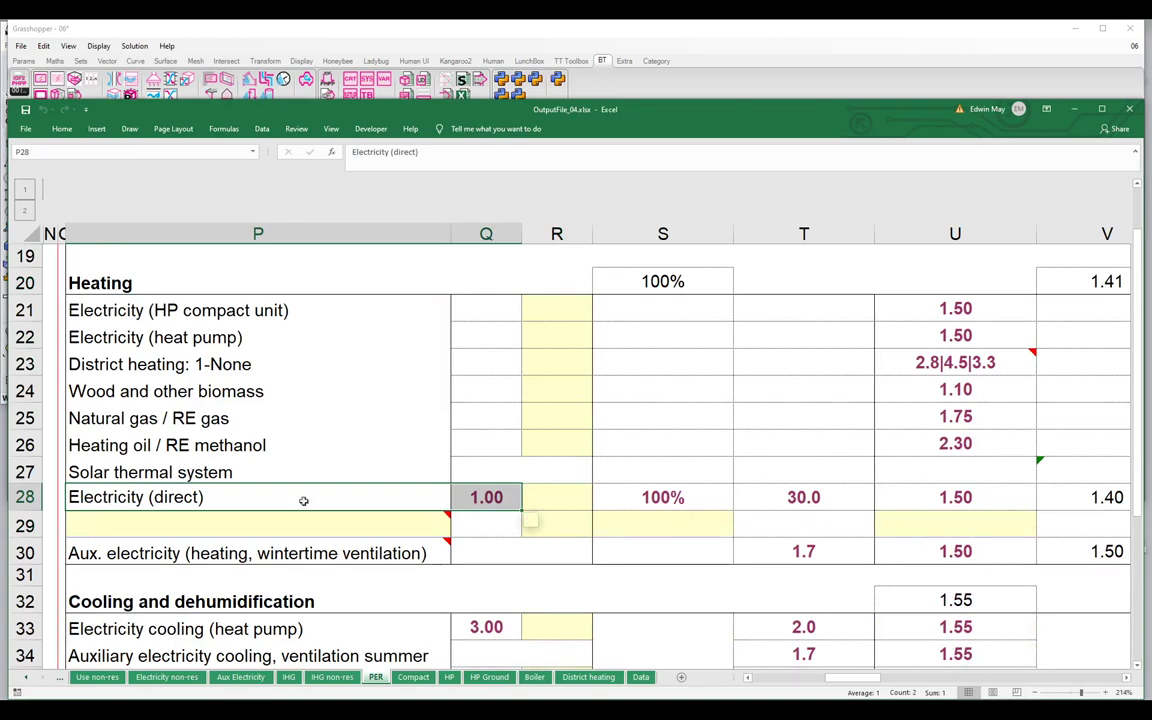
pyautogui.click(995, 499)
pyautogui.scroll(1, 1033, 515)
pyautogui.scroll(1, 1033, 515)
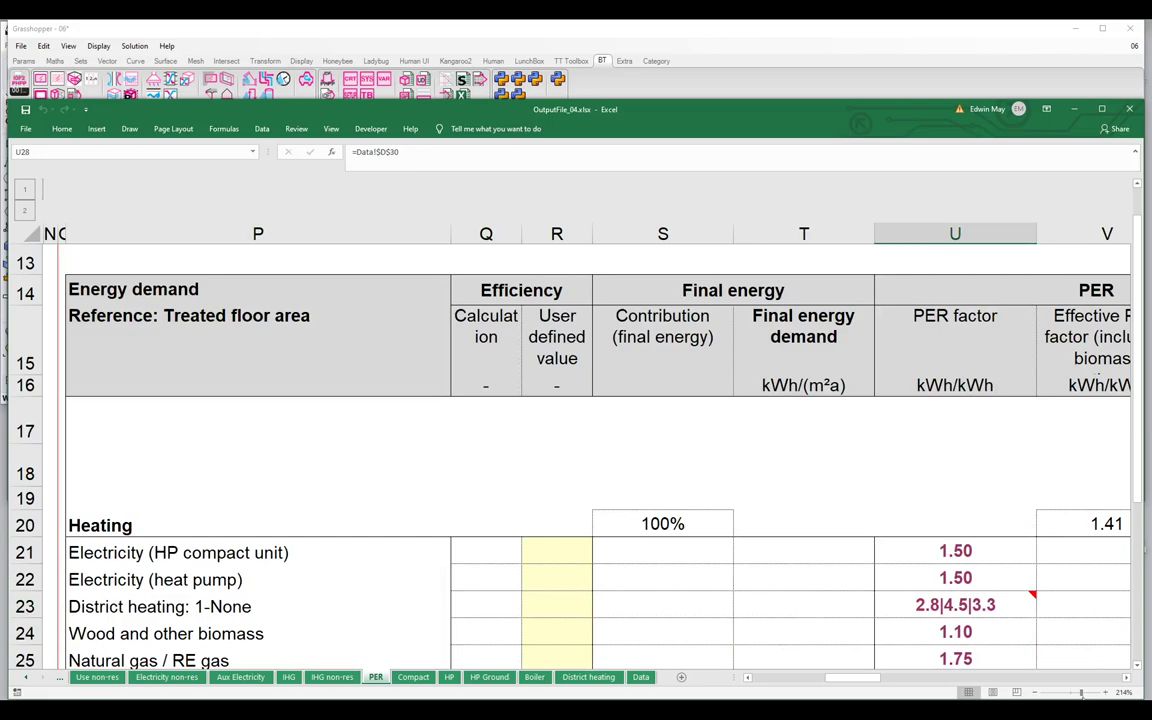
# Trace direct electricity's final energy demand, PER factor, effective PER factor and PER specific value to the overall PER total on the PER sheet.
pyautogui.moveTo(1082, 693)
pyautogui.mouseDown()
pyautogui.moveTo(1062, 692)
pyautogui.moveTo(1077, 692)
pyautogui.mouseUp()
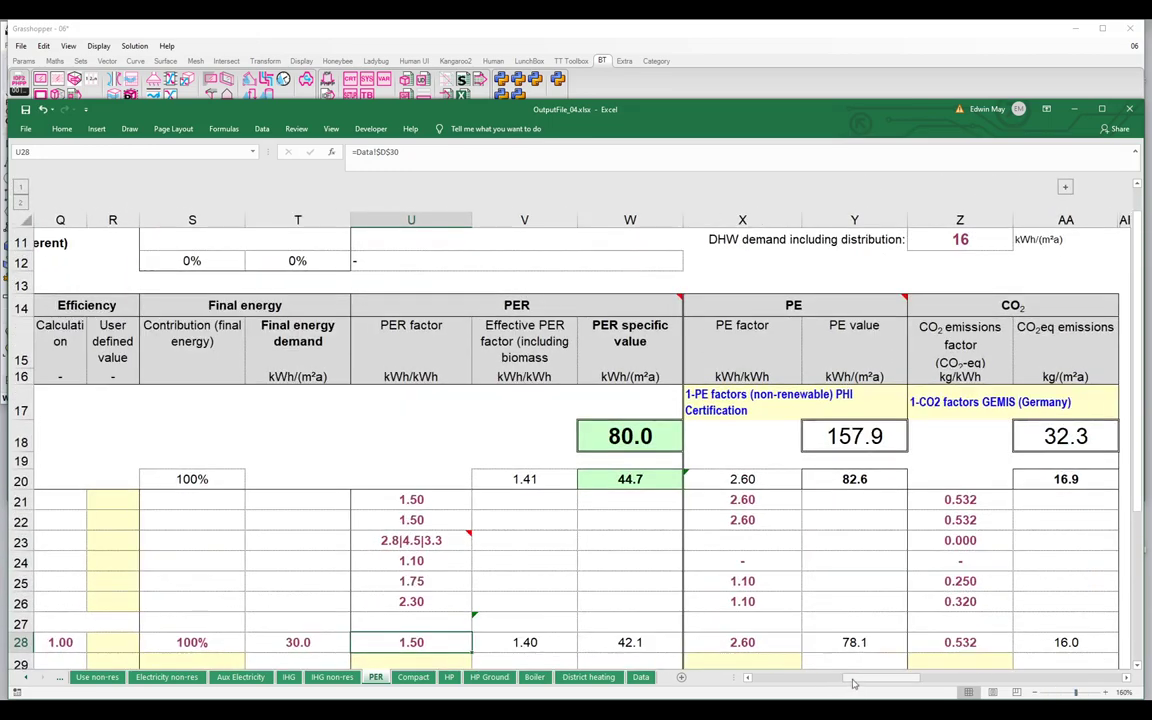
pyautogui.moveTo(860, 679); pyautogui.dragTo(828, 685)
pyautogui.scroll(-2, 865, 585)
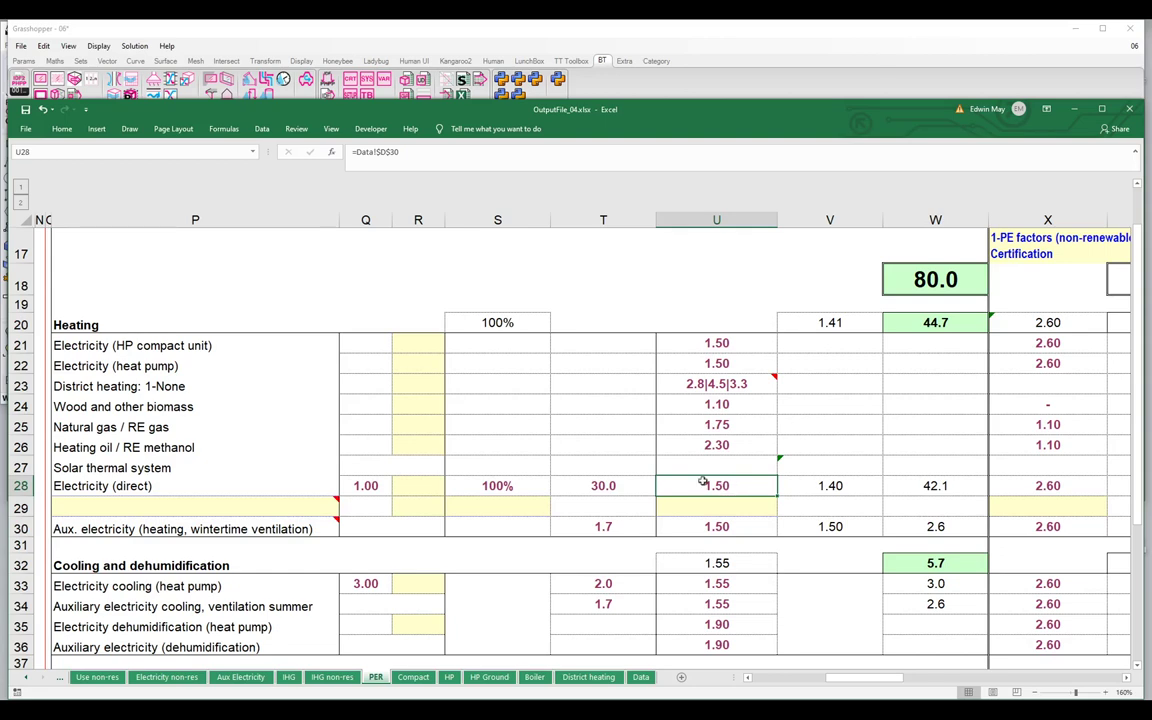
pyautogui.click(617, 486)
pyautogui.scroll(1, 618, 515)
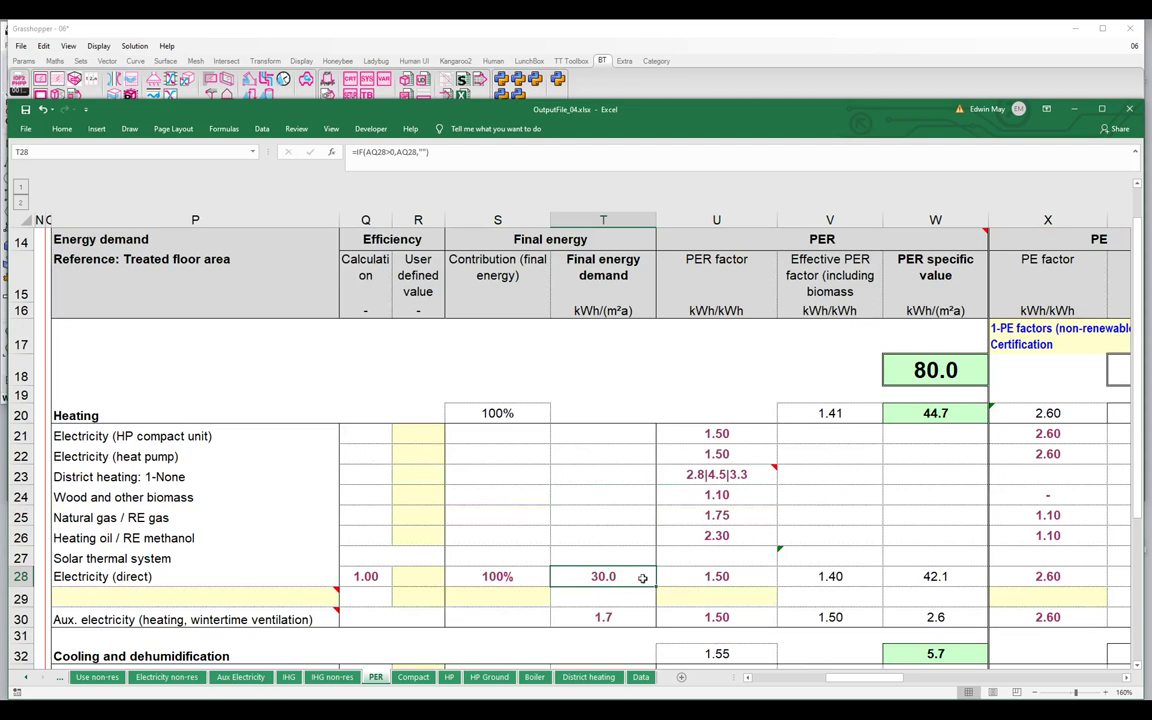
pyautogui.click(746, 579)
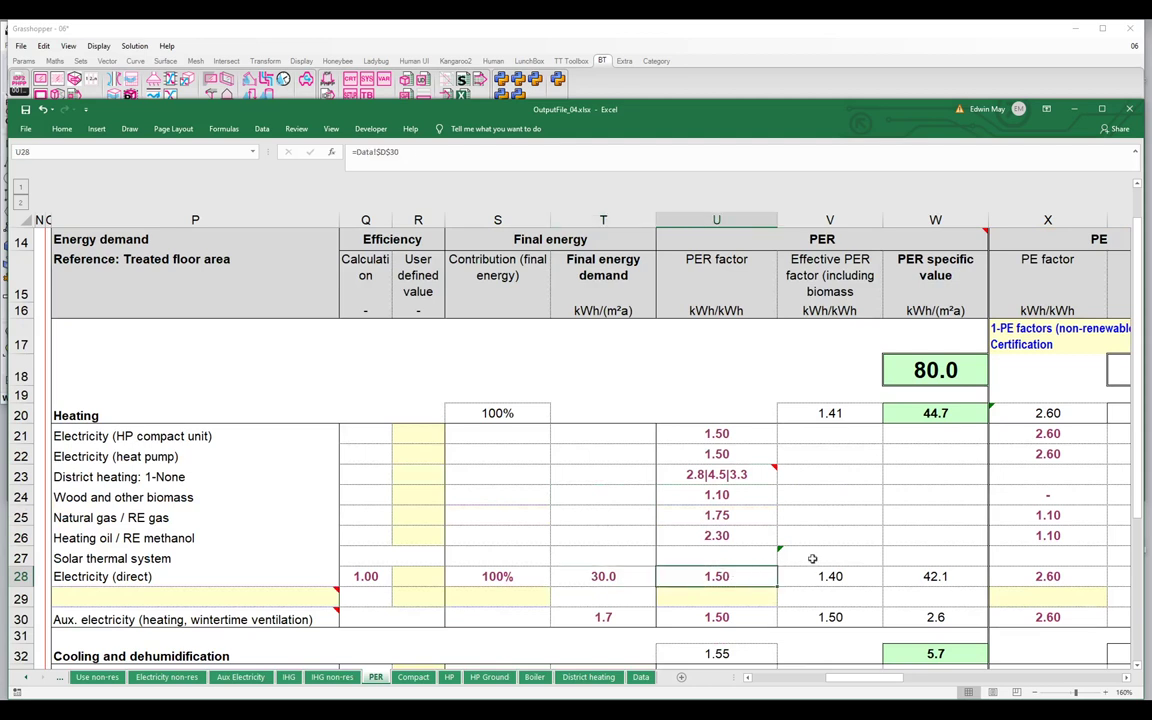
pyautogui.click(855, 592)
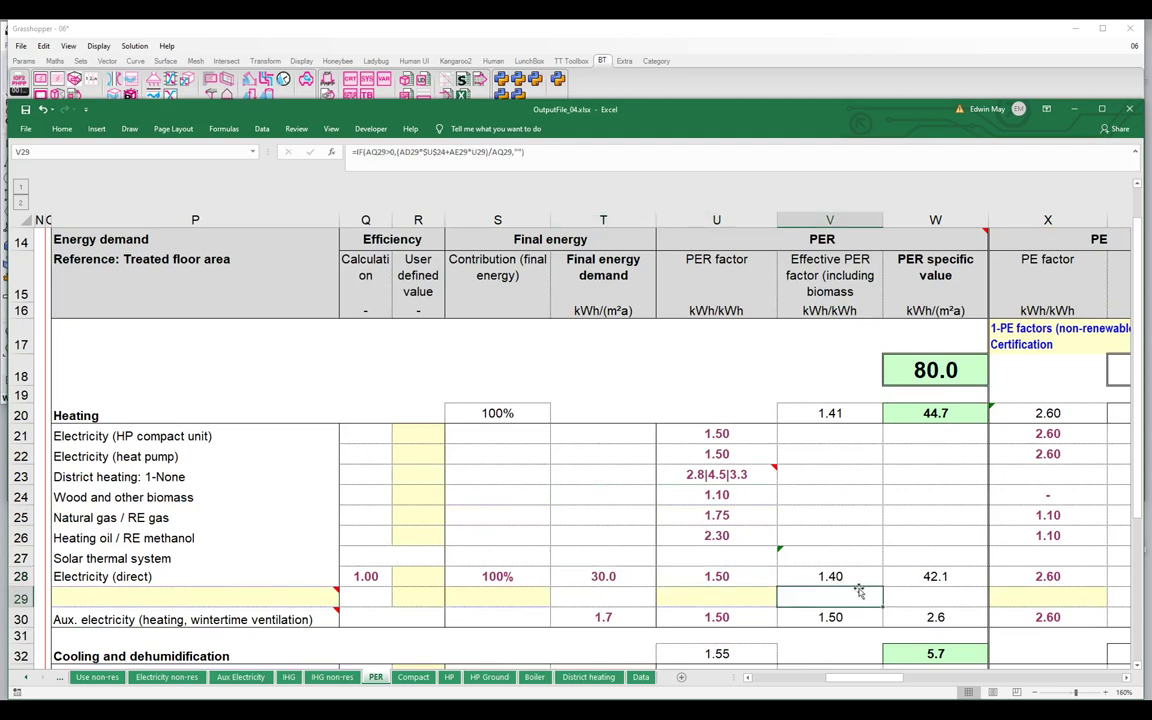
pyautogui.click(835, 580)
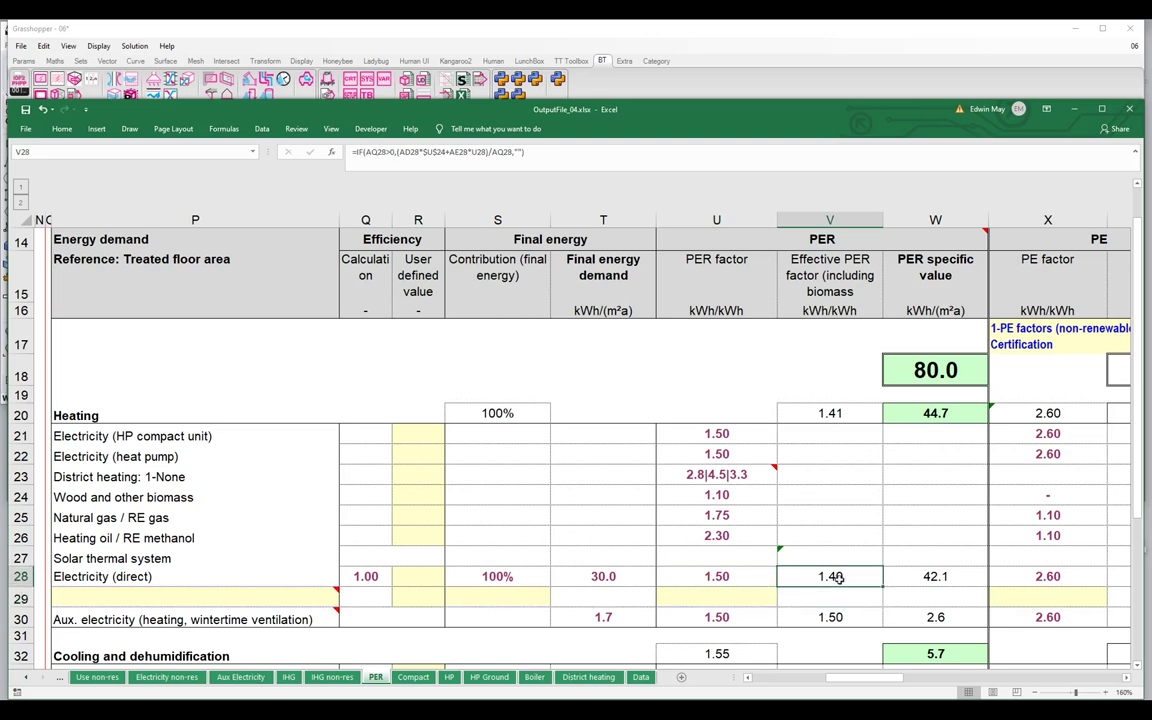
pyautogui.click(958, 577)
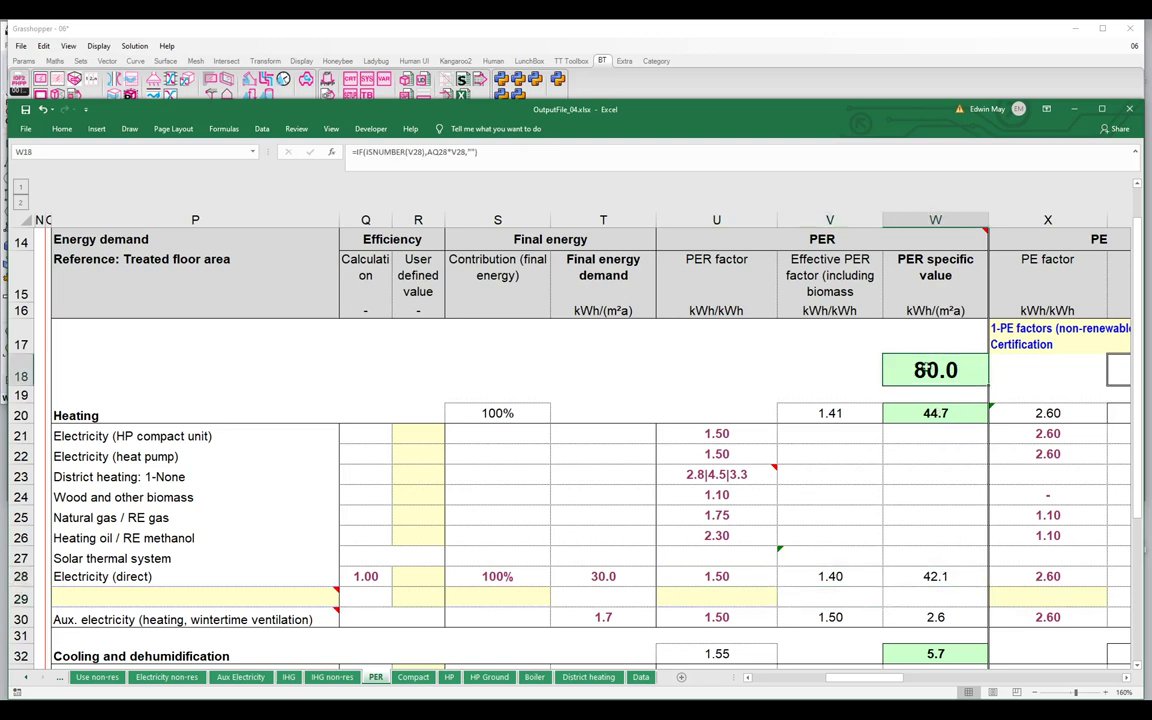
pyautogui.click(940, 357)
# Open the Verification sheet and check the PER demand against its criteria.
pyautogui.rightClick(27, 677)
pyautogui.click(49, 550)
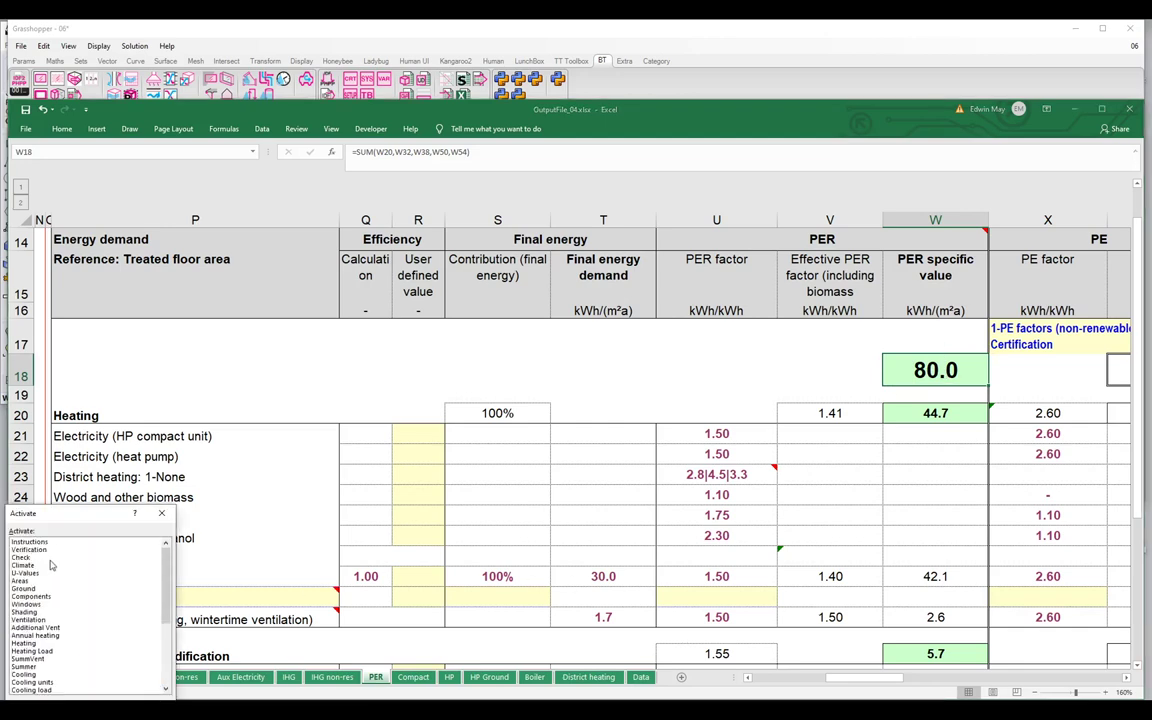
pyautogui.doubleClick(49, 550)
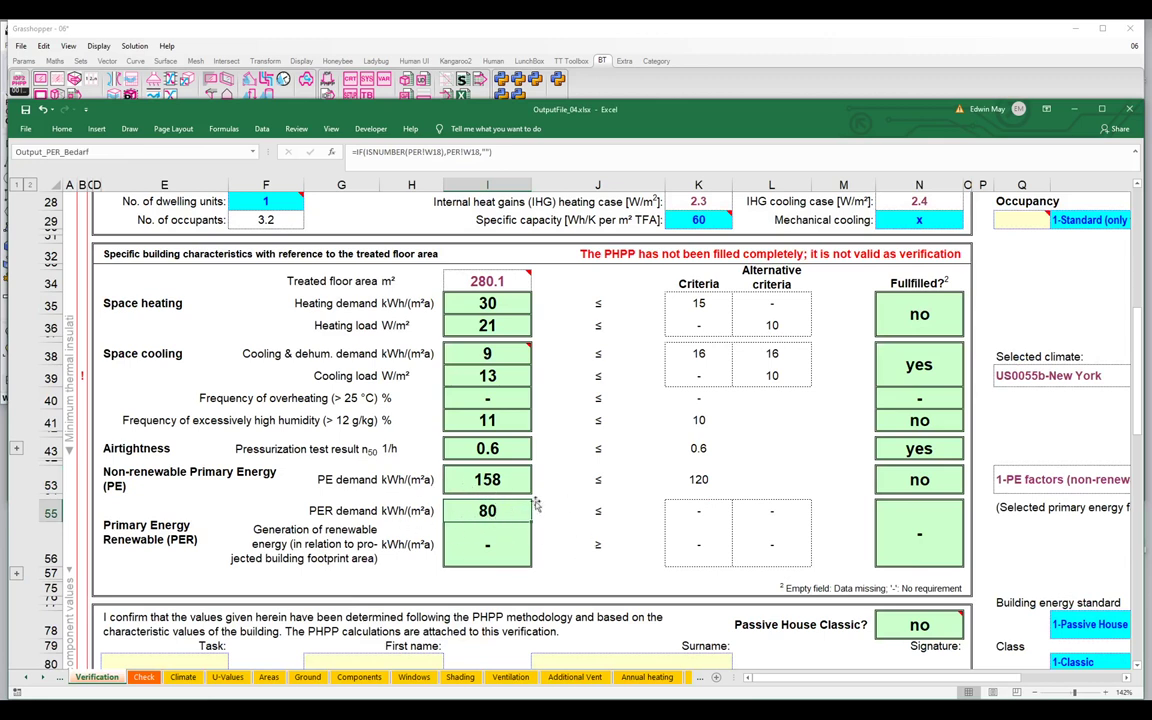
pyautogui.click(699, 518)
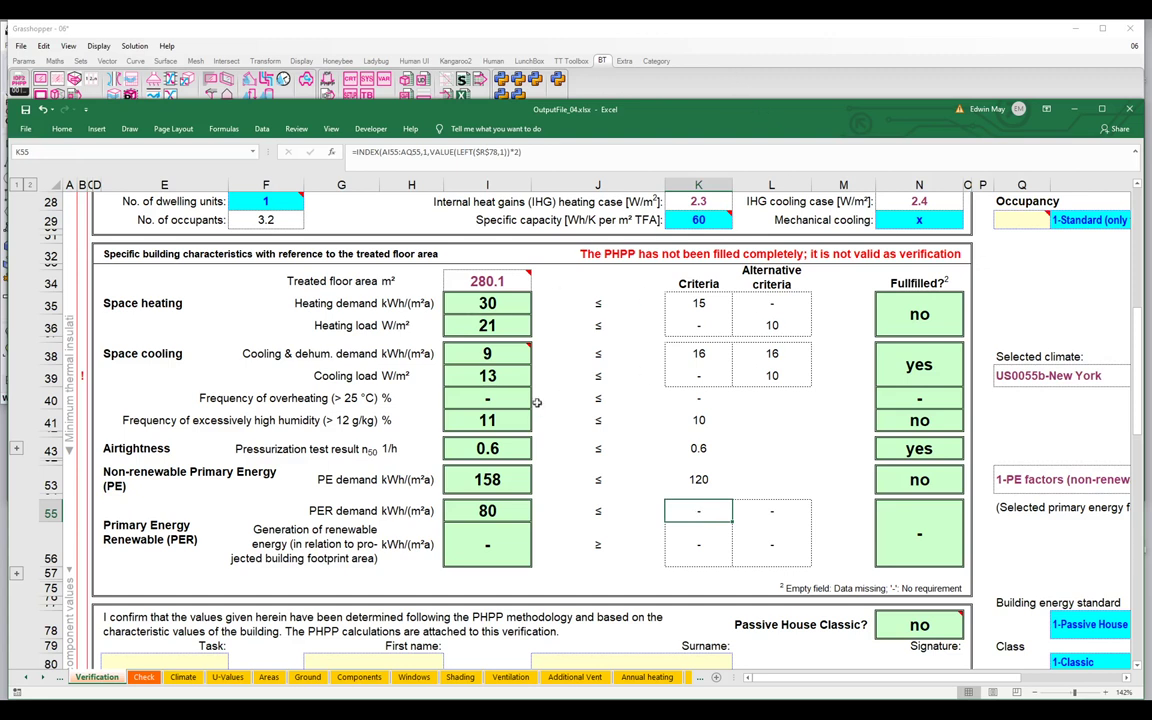
# Switch to Grasshopper and delete the large panel showing the Heating/Cooling Systems component's out data.
pyautogui.click(600, 31)
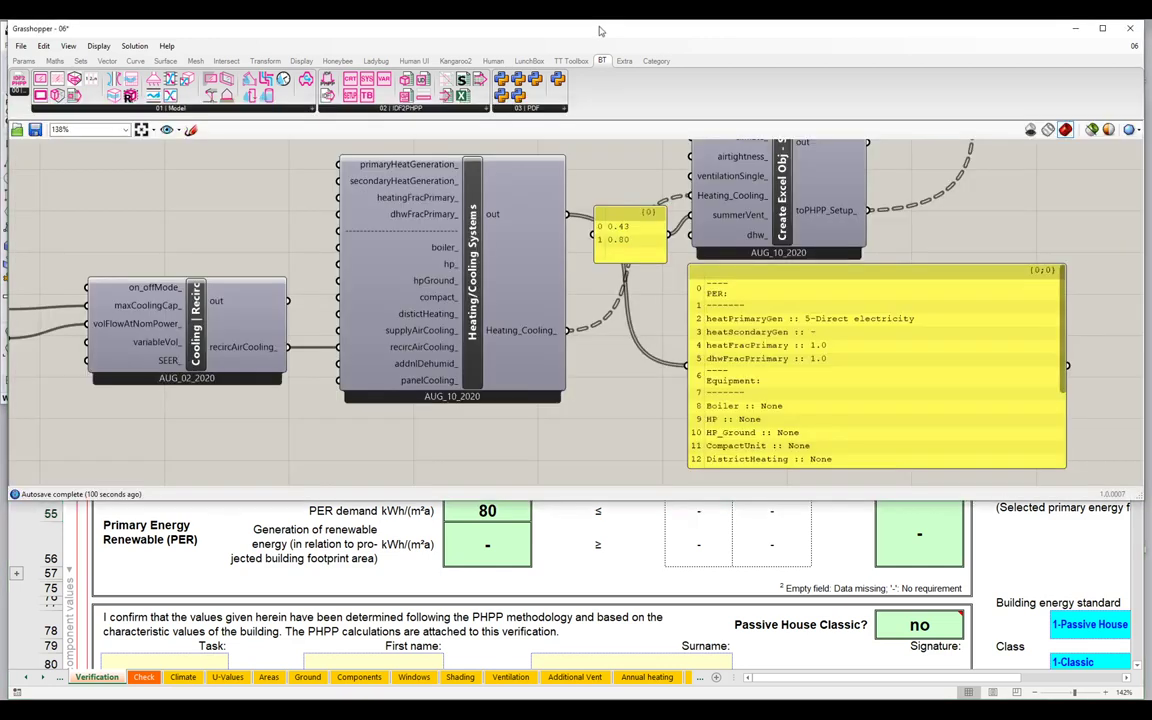
pyautogui.click(702, 354)
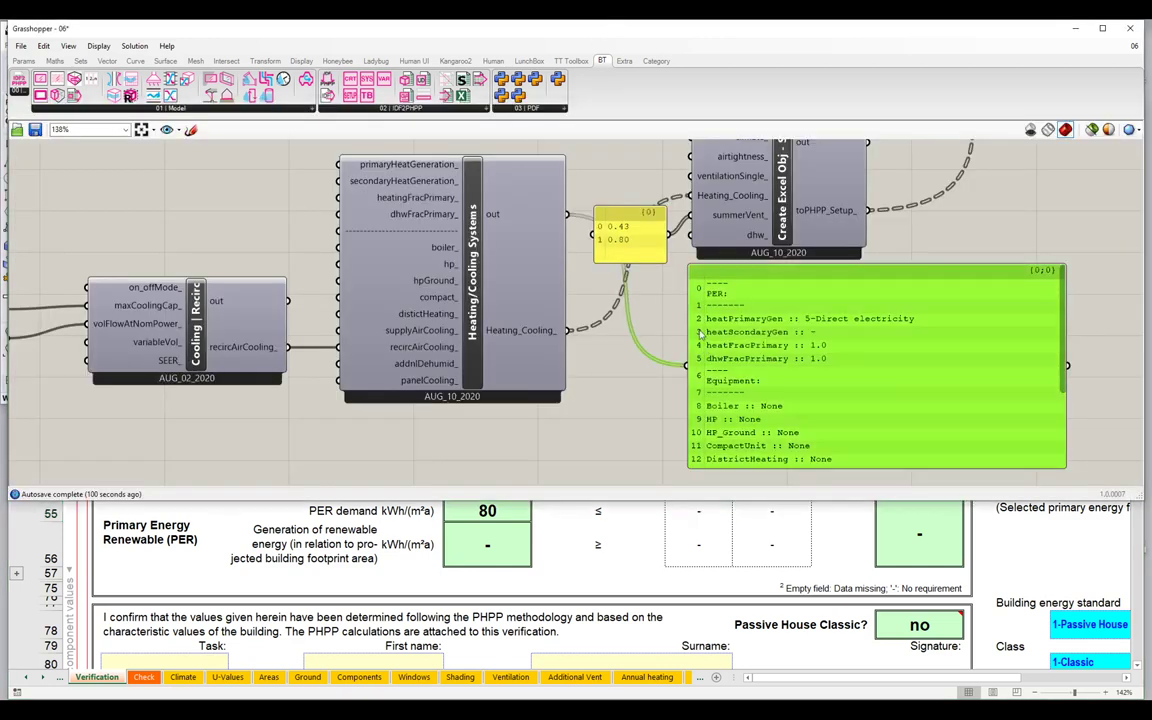
pyautogui.scroll(-2, 700, 330)
pyautogui.press('Delete')
# Widen the Setup PHPP section of the canvas and move the recirculation cooling component with its two panels beside Heating/Cooling Systems.
pyautogui.moveTo(591, 163); pyautogui.dragTo(587, 285)
pyautogui.scroll(-1, 586, 285)
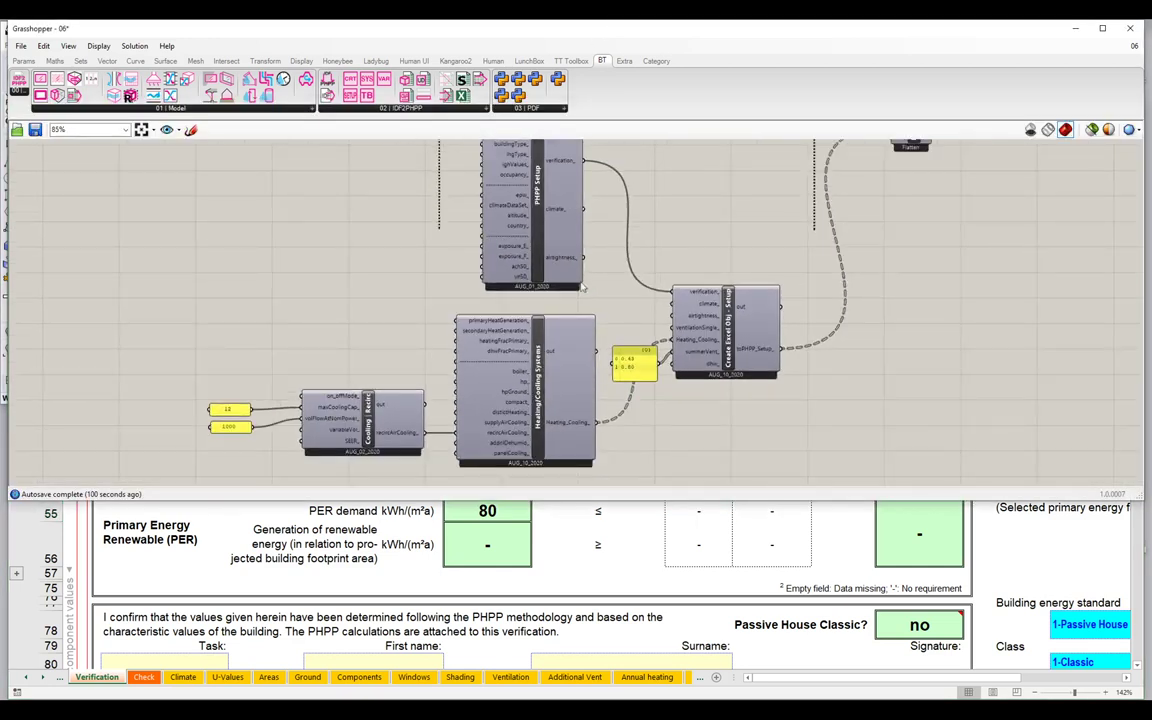
pyautogui.scroll(-3, 432, 372)
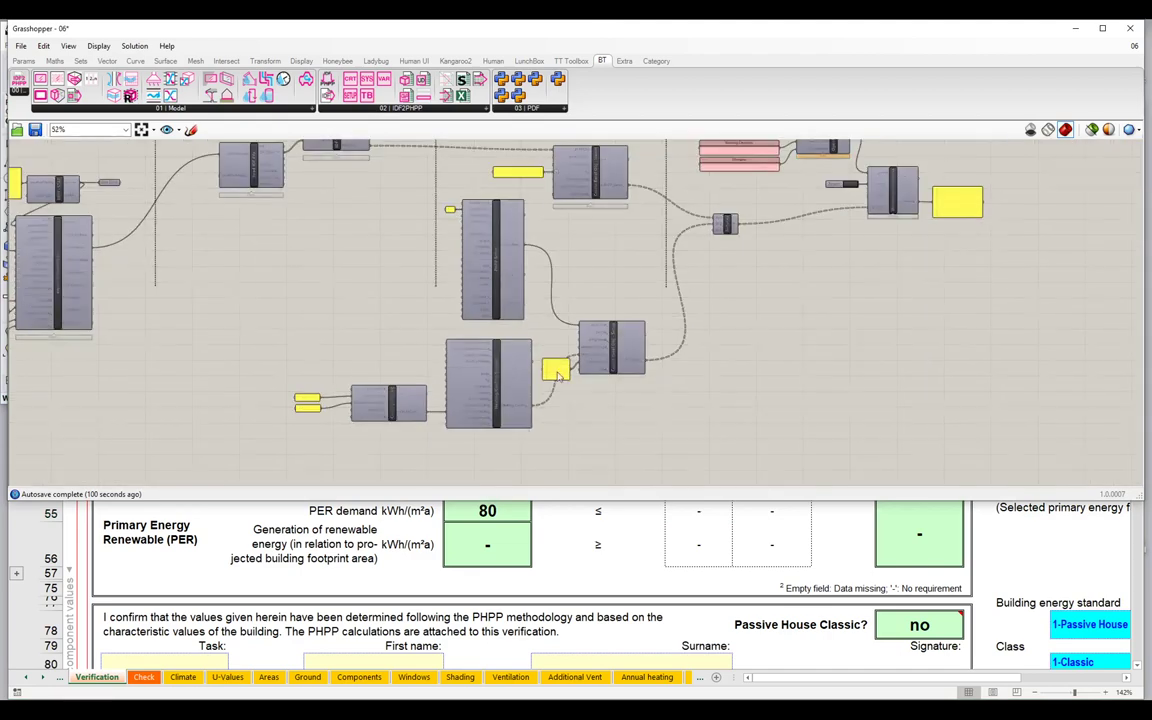
pyautogui.moveTo(405, 290); pyautogui.dragTo(507, 285)
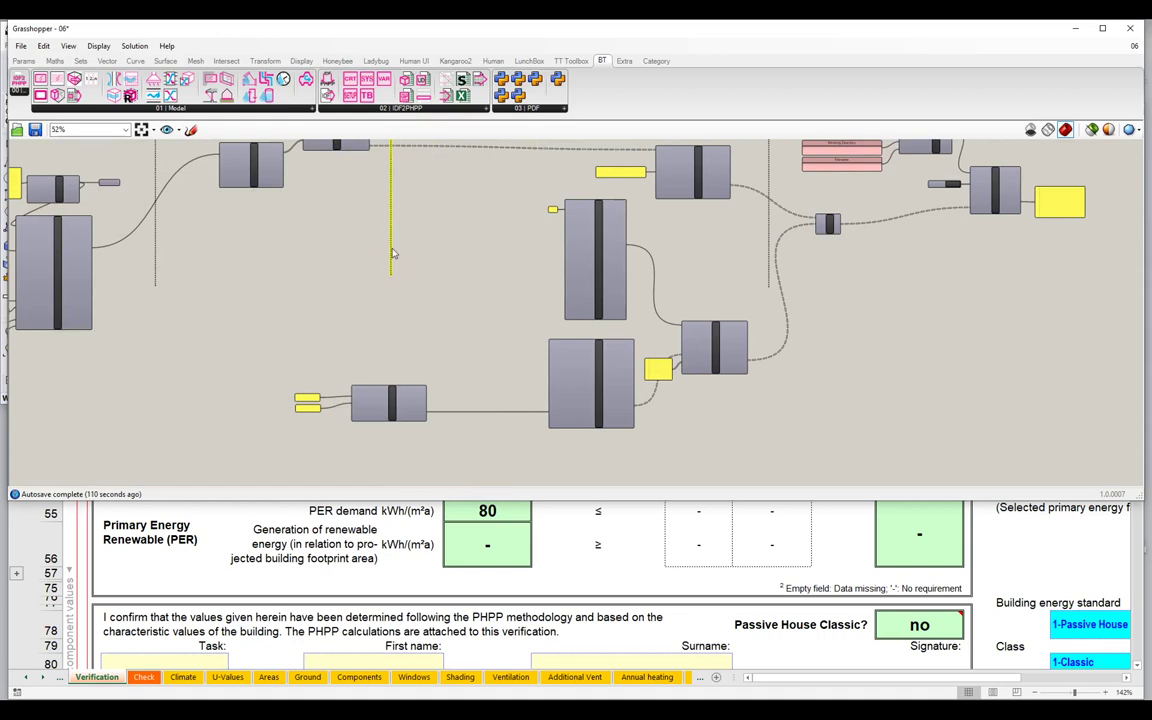
pyautogui.moveTo(285, 372); pyautogui.dragTo(503, 409)
pyautogui.scroll(-2, 590, 388)
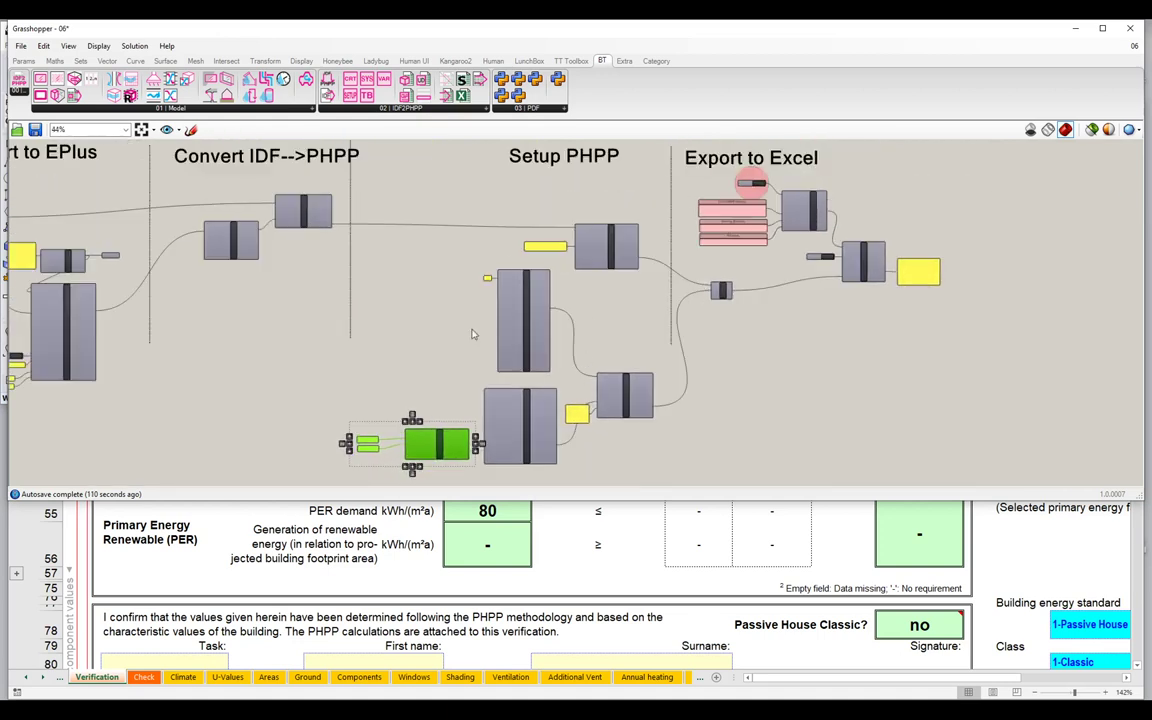
# Move the geometry Create Excel Obj component and its yellow panel directly above the PHPP Setup component.
pyautogui.hotkey('ctrl', 'v')
pyautogui.moveTo(613, 255); pyautogui.dragTo(530, 243)
pyautogui.click(520, 195)
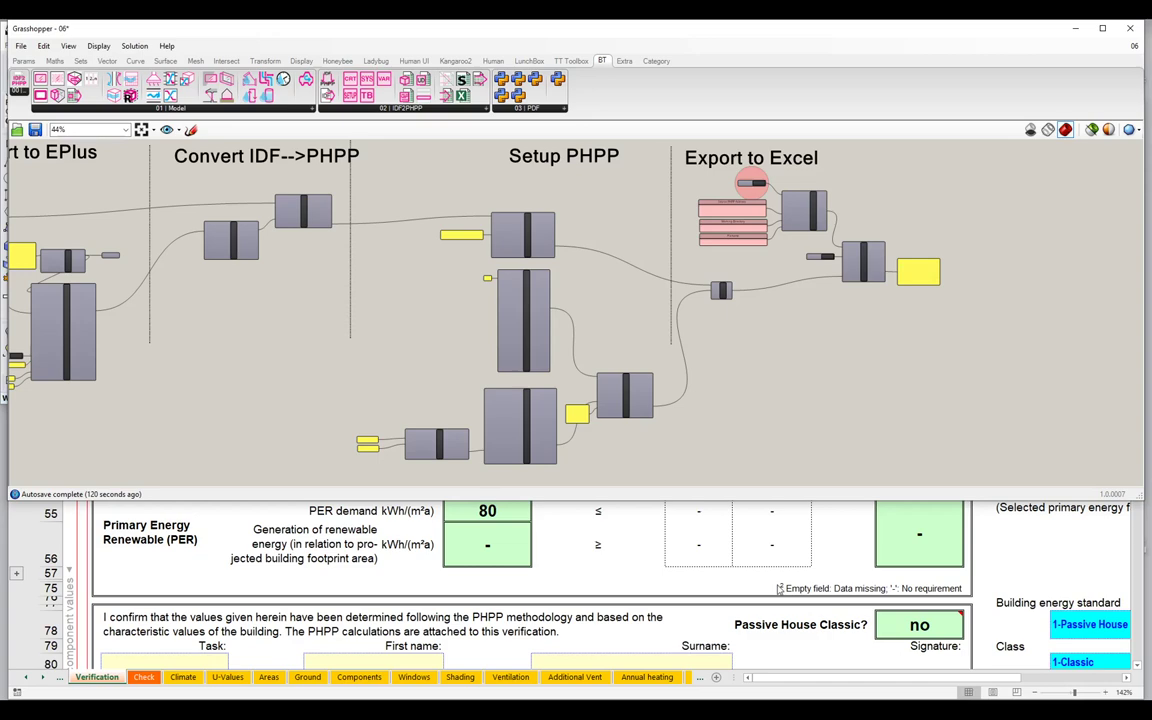
# Review the PHPP Setup and Heating/Cooling Systems components and read the description of the Heating_Cooling_ output.
pyautogui.scroll(5, 479, 345)
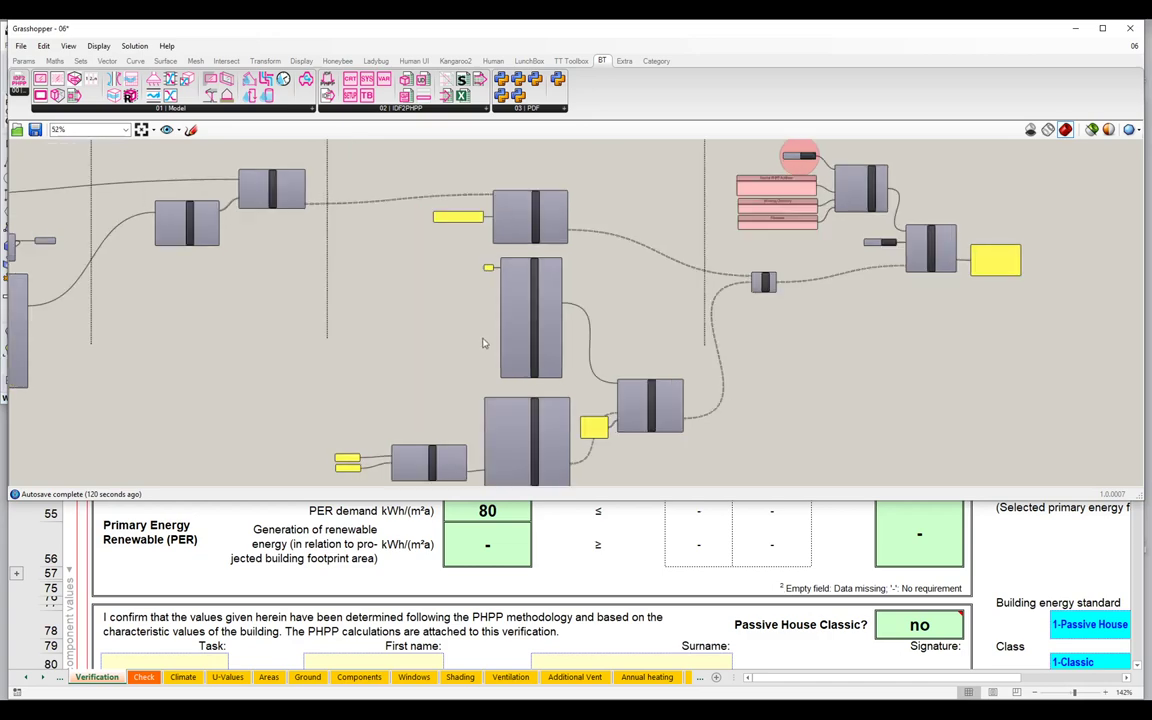
pyautogui.moveTo(484, 305); pyautogui.dragTo(488, 331)
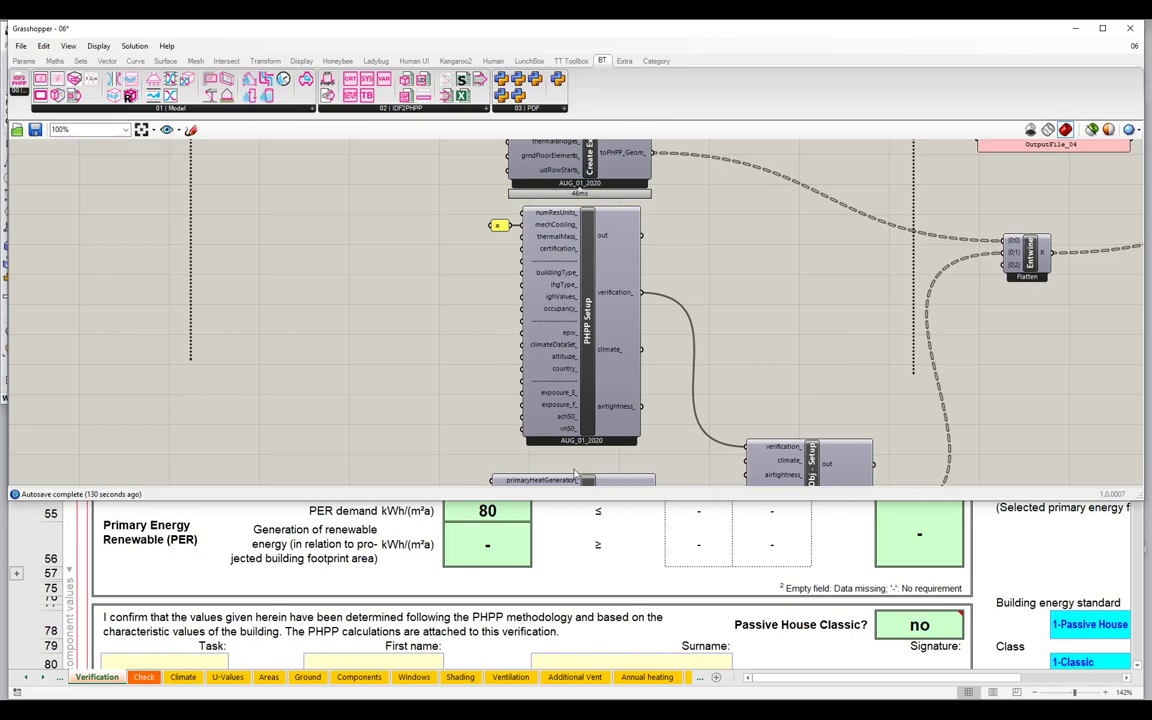
pyautogui.moveTo(575, 474); pyautogui.dragTo(577, 340)
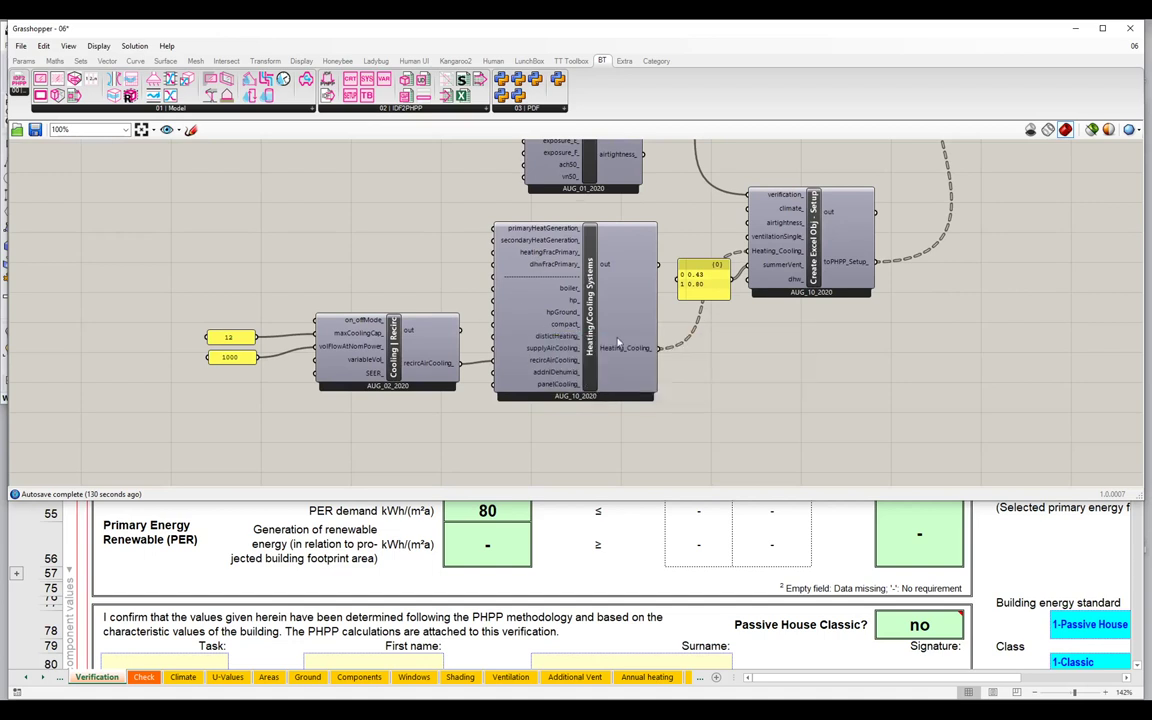
pyautogui.moveTo(618, 344)
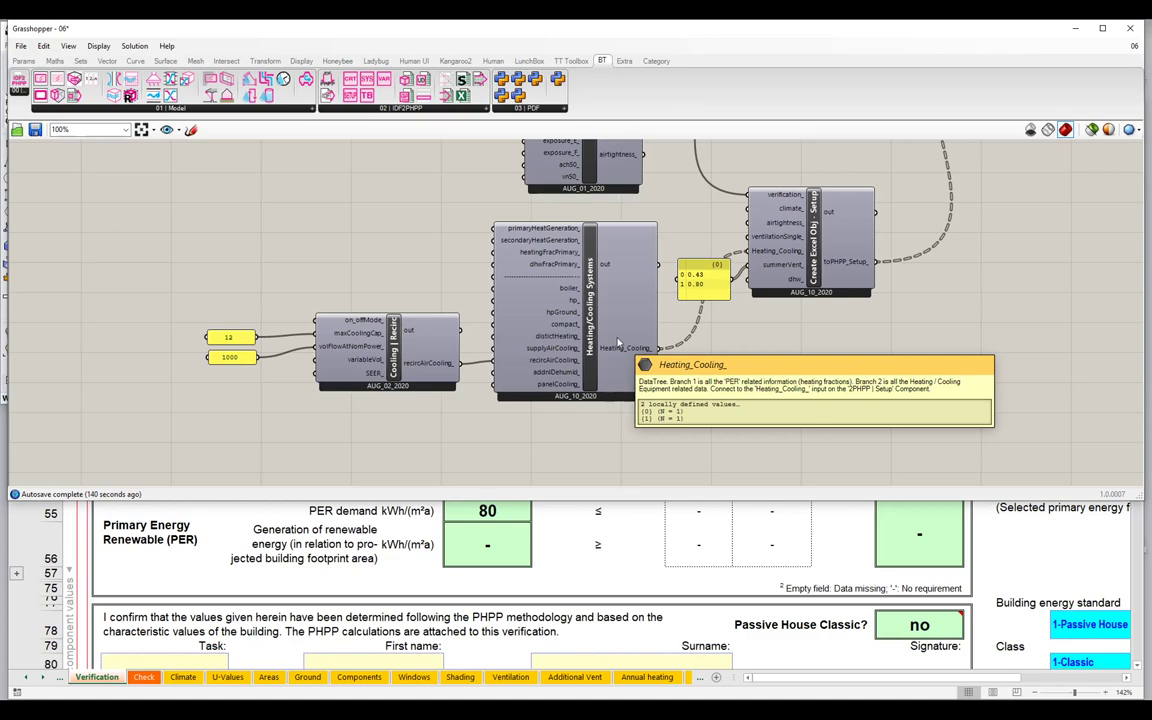
# Switch to Excel and compare the space heating demand with its criterion on the Verification sheet.
pyautogui.click(547, 594)
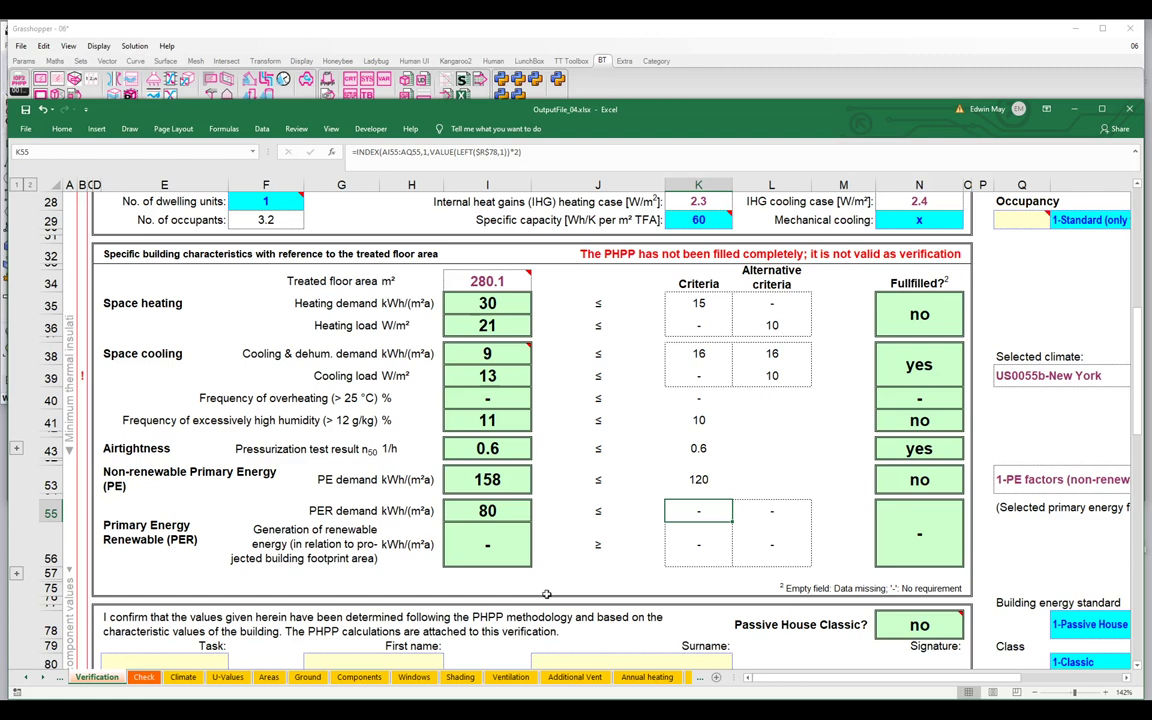
pyautogui.moveTo(495, 303); pyautogui.dragTo(700, 303)
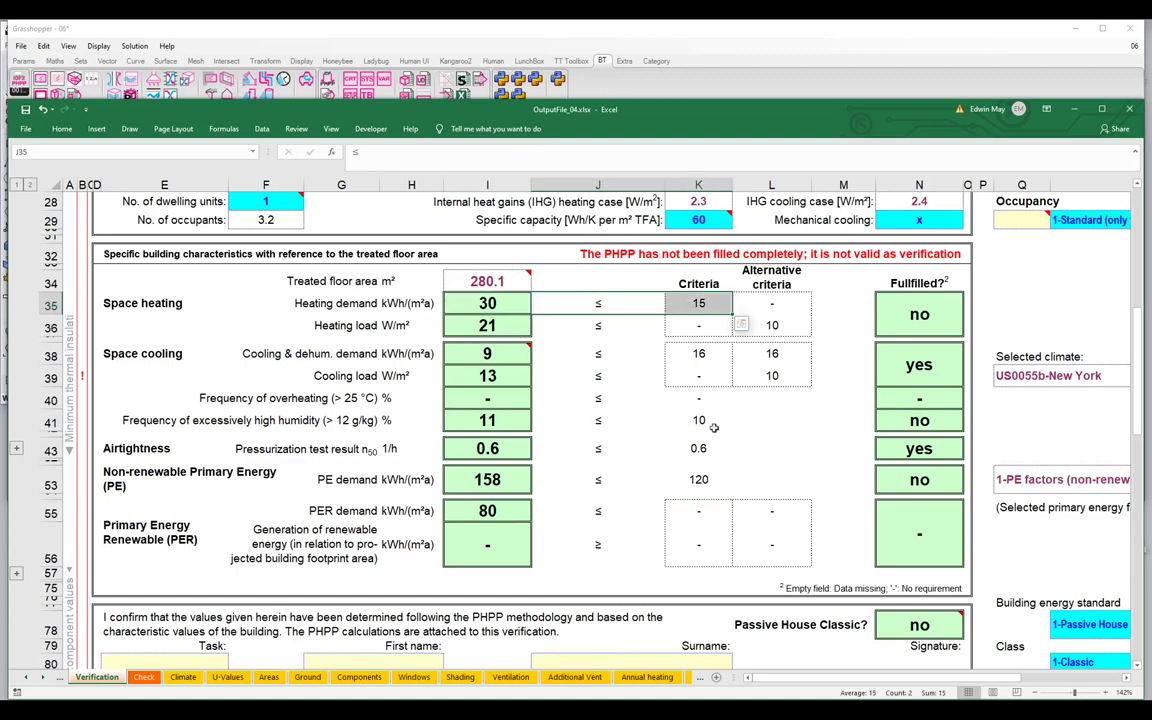